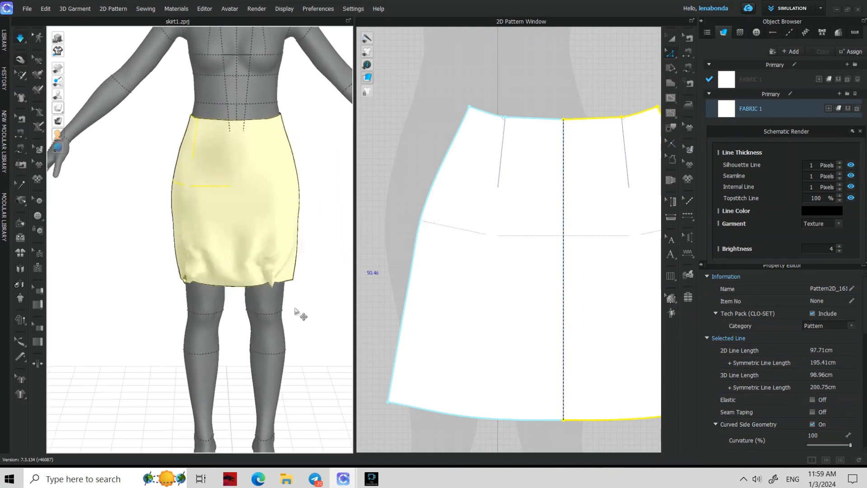
Step: Stop the simulation and delete the leftover sewing along the front panel's hem
key(space)
middle_drag(294, 330, 251, 208)
click(688, 39)
middle_drag(467, 427, 465, 283)
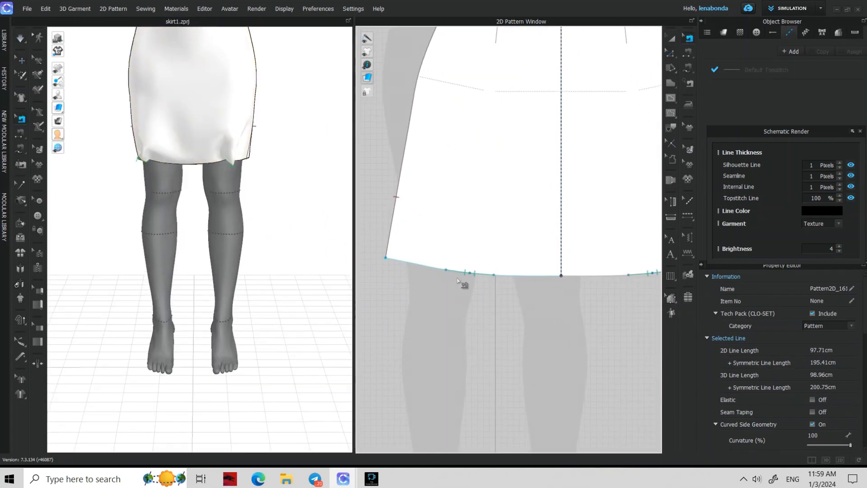
drag(408, 238, 508, 298)
right_click(484, 272)
click(509, 279)
middle_drag(546, 286, 468, 381)
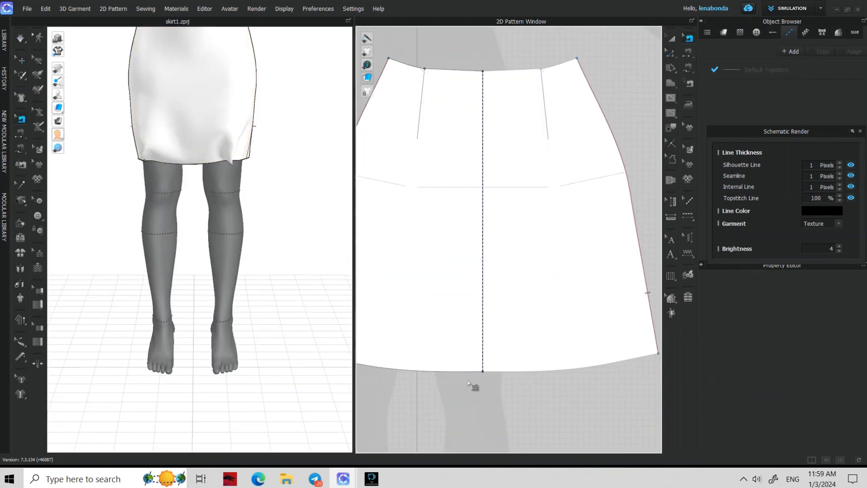
Step: Adjust the curve of the front panel's hem and run the simulation to drape the skirt
scroll(537, 394, down, 3)
click(671, 53)
scroll(444, 358, up, 2)
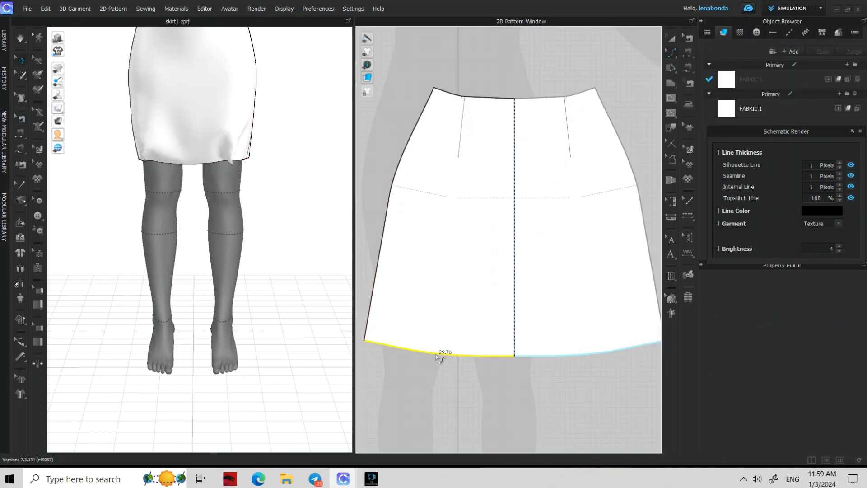
click(431, 356)
click(478, 392)
key(space)
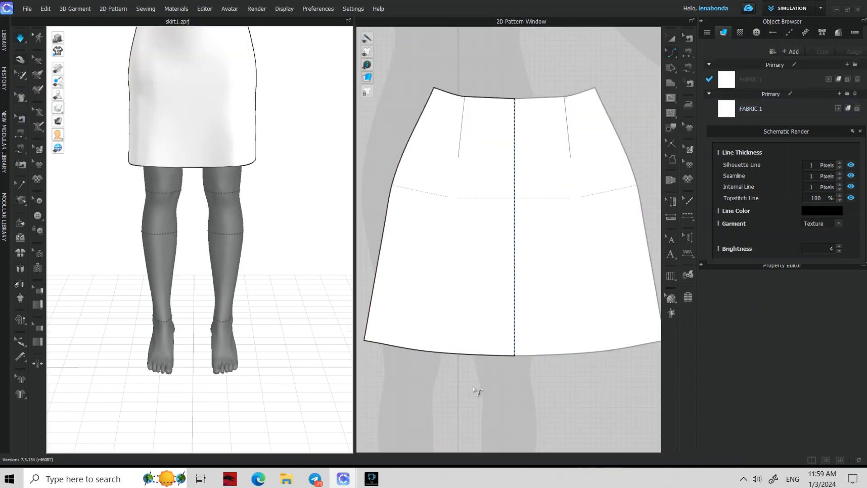
Step: Draw an internal line from the back dart's tip down to the hem and cut the back panels along it
middle_drag(284, 177, 306, 289)
right_drag(312, 240, 109, 239)
scroll(482, 248, down, 5)
middle_drag(651, 229, 492, 202)
scroll(502, 202, down, 1)
scroll(502, 202, up, 3)
click(671, 98)
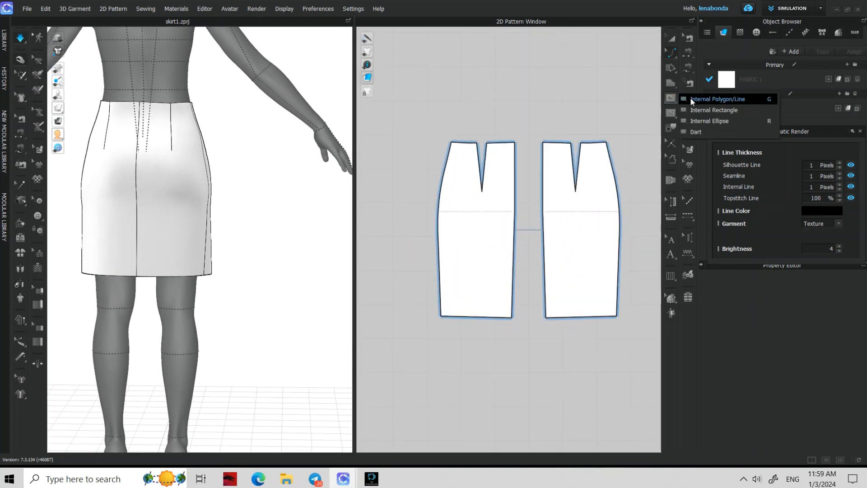
click(691, 95)
click(481, 316)
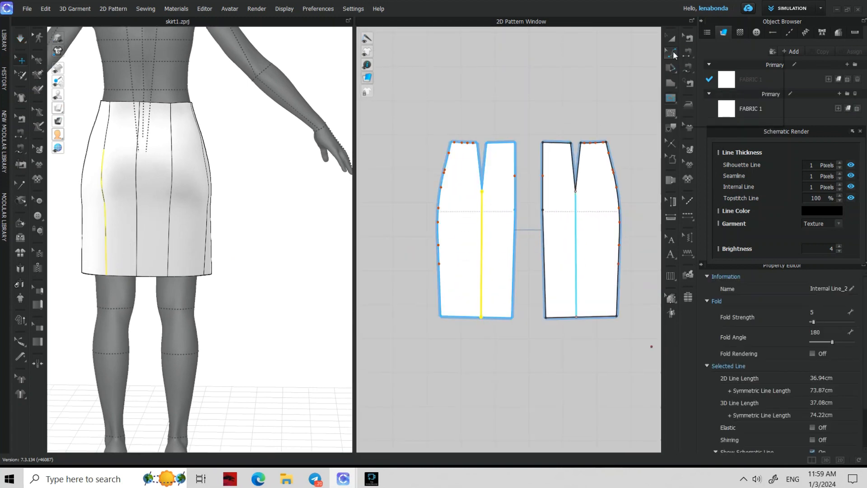
click(528, 153)
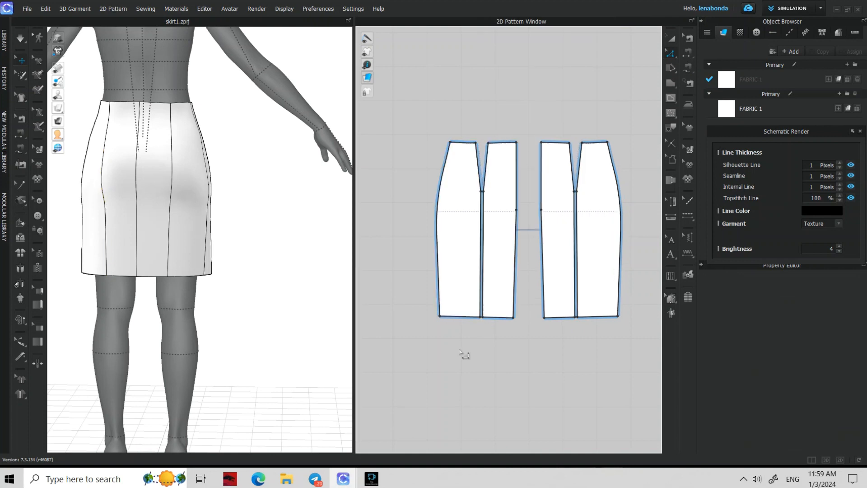
Step: Close the back darts by merging their two legs, opening the cut at the hem
click(478, 162)
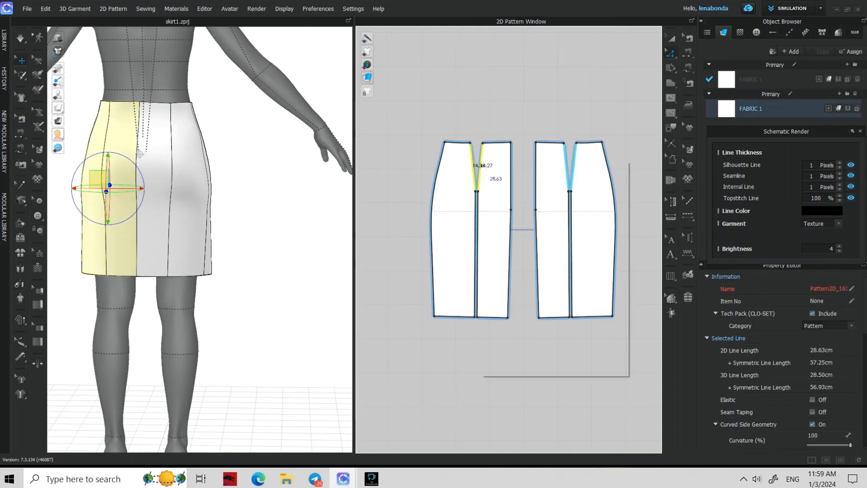
right_click(481, 161)
click(504, 258)
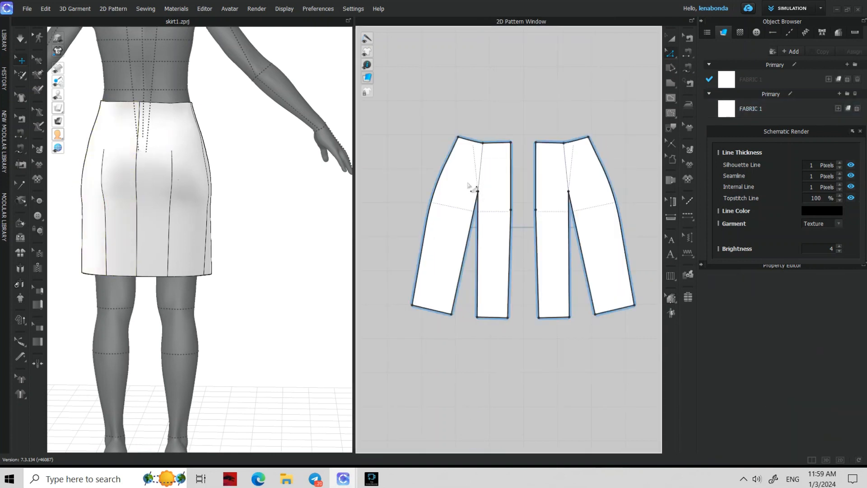
Step: Close the gap below the back darts and smooth the back hem into one continuous curve
click(452, 314)
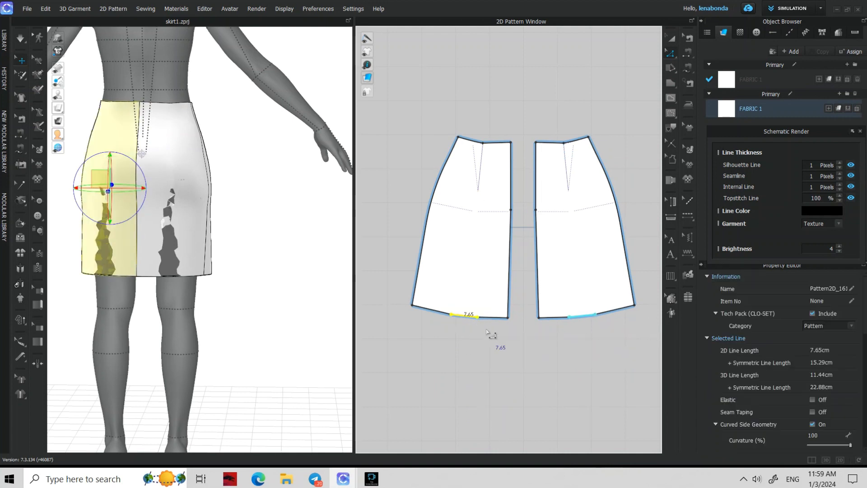
right_click(452, 314)
click(520, 404)
Step: Delete the leftover sewing at the back hem and the sewing along the centre back seam
click(689, 41)
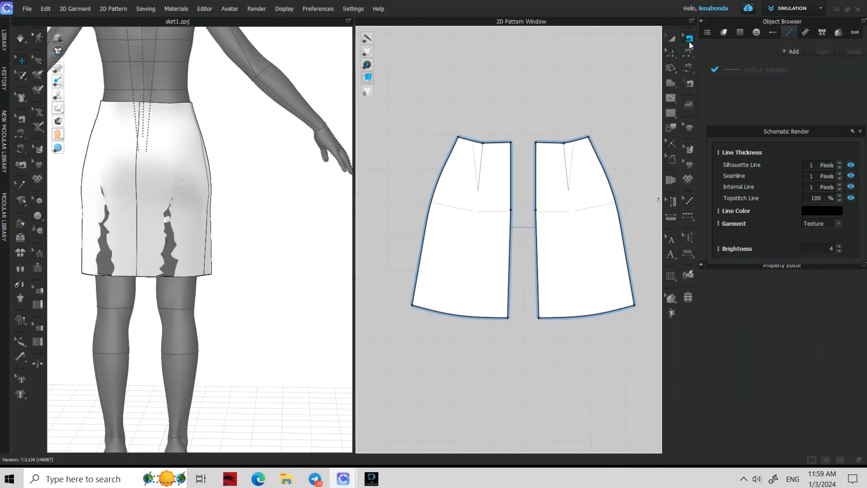
drag(452, 301, 452, 302)
right_click(468, 315)
click(487, 321)
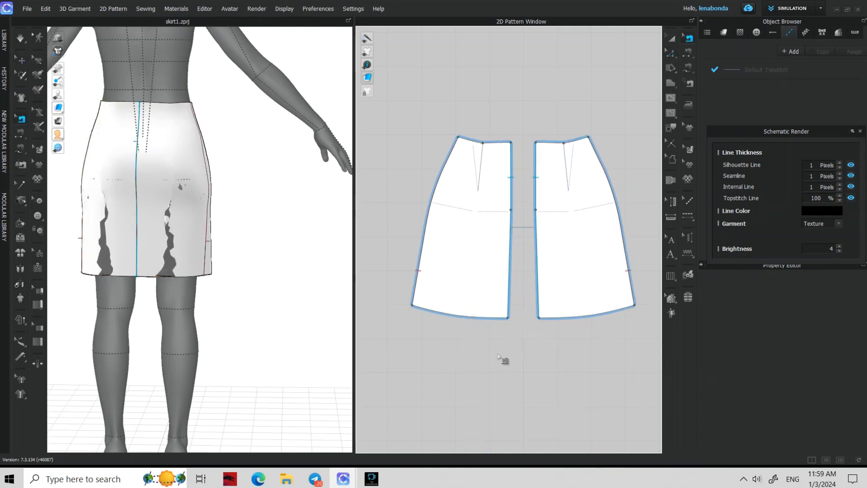
right_click(559, 166)
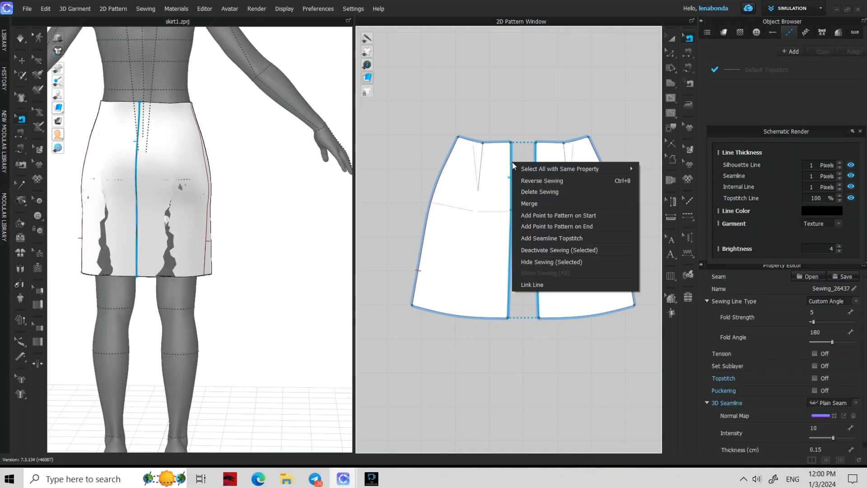
click(583, 192)
Step: Join the two back halves into a single symmetric panel along the centre back line
click(697, 53)
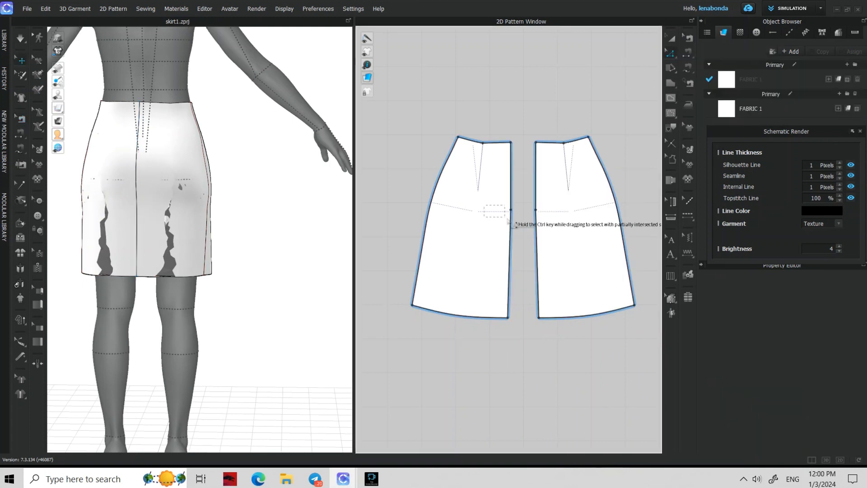
click(556, 220)
click(509, 229)
right_click(538, 235)
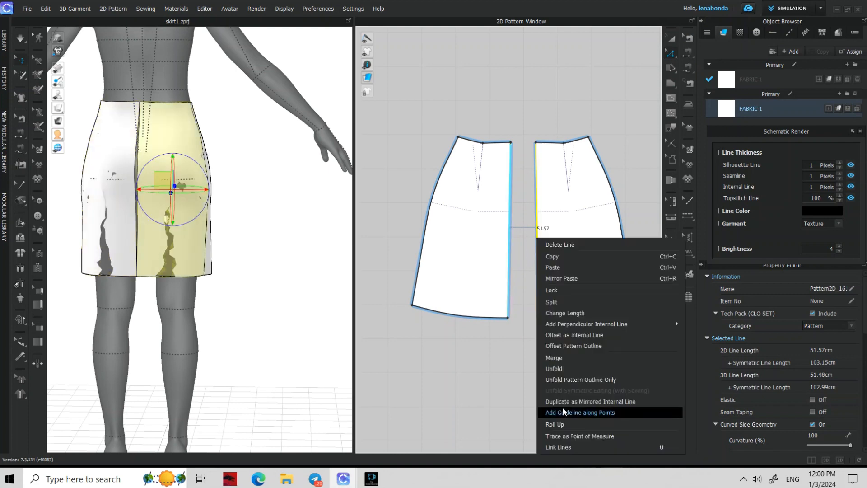
click(560, 412)
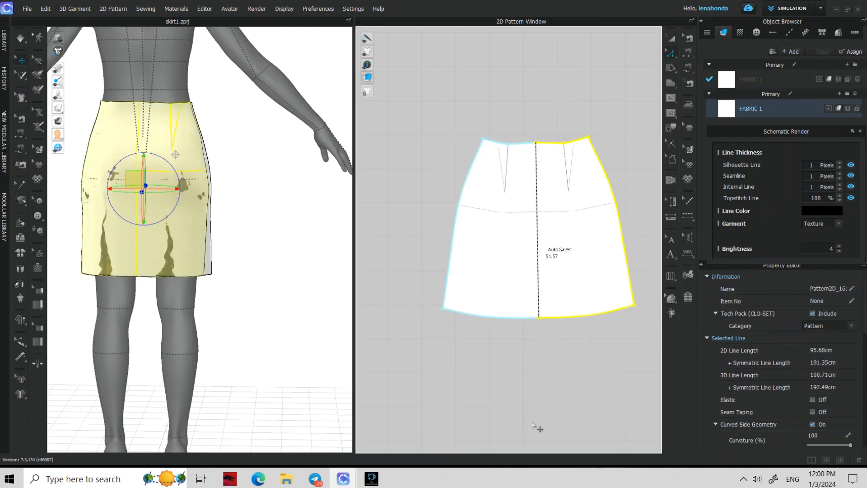
Step: Simulate the skirt and convert the back waistline's corner point at the dart into a curve point
right_drag(303, 270, 335, 303)
scroll(527, 133, up, 2)
scroll(527, 133, up, 2)
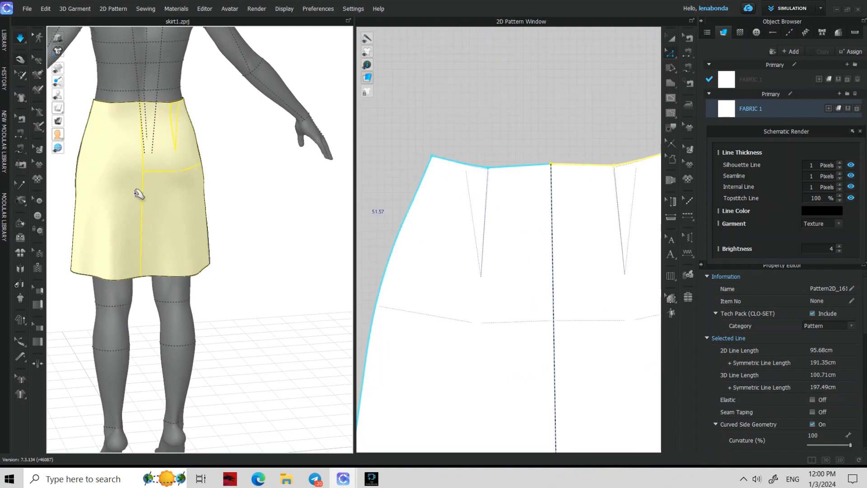
right_drag(140, 195, 217, 205)
scroll(426, 158, down, 3)
click(458, 393)
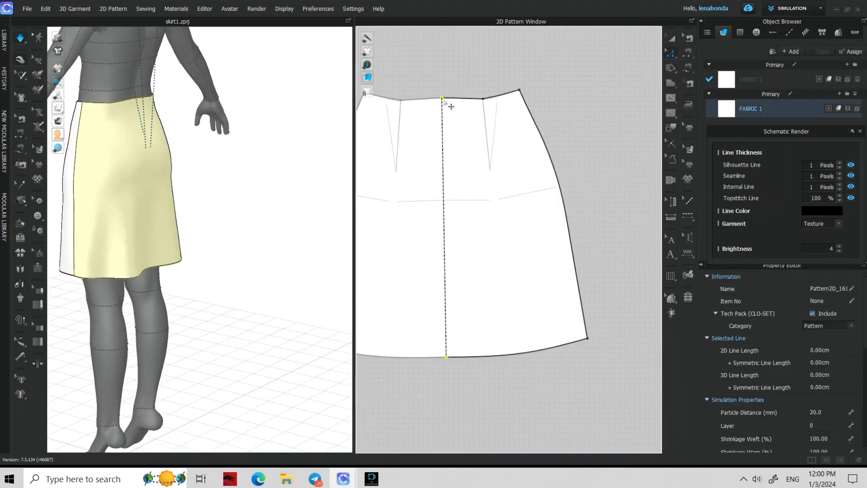
scroll(443, 103, up, 3)
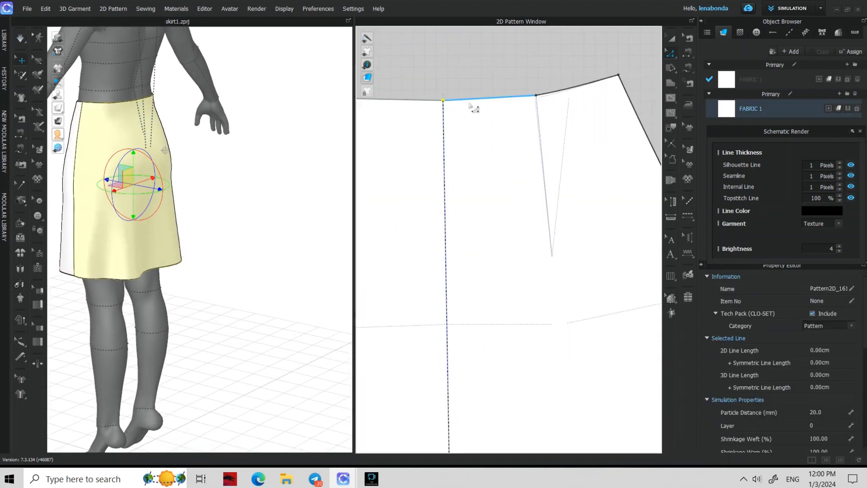
scroll(564, 277, down, 3)
right_click(481, 171)
click(511, 246)
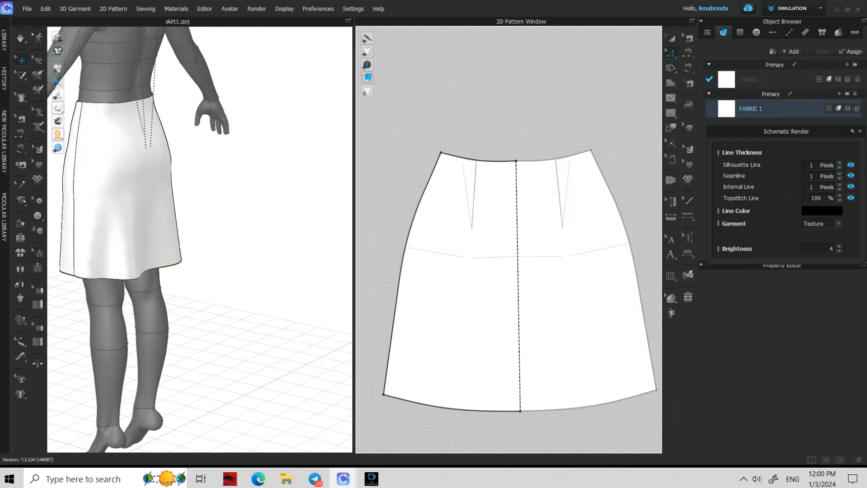
Step: Reshape the back waistline near the dart by moving its curve point for a smoother line
scroll(458, 152, up, 3)
mouse_move(676, 52)
click(712, 87)
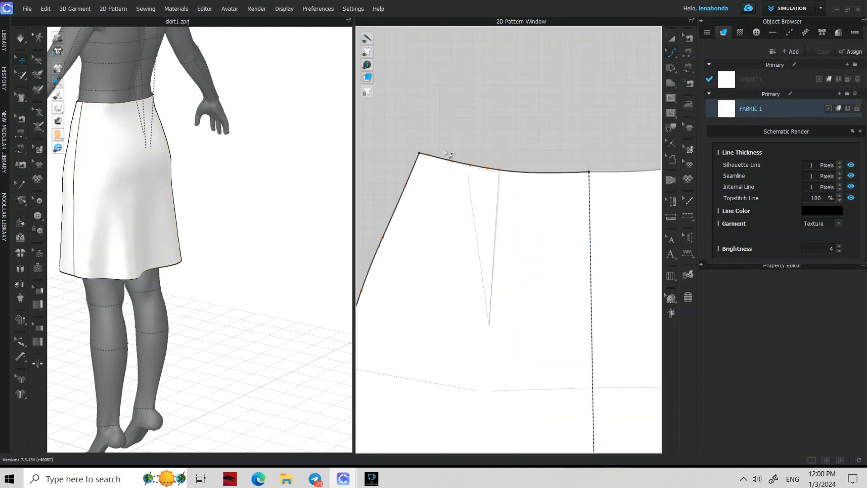
drag(512, 172, 502, 174)
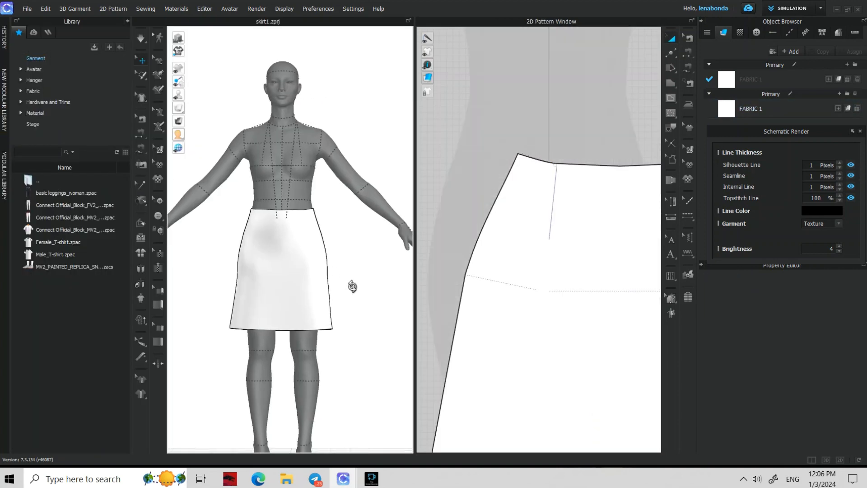
scroll(350, 299, down, 2)
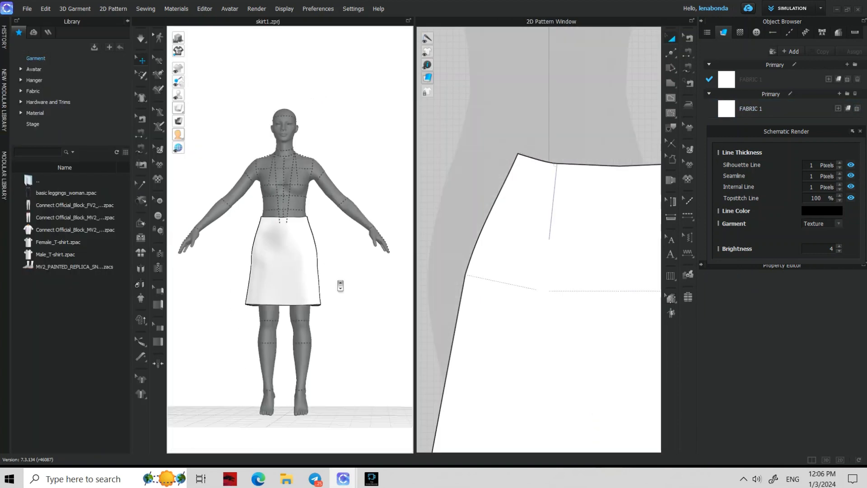
right_drag(339, 297, 411, 316)
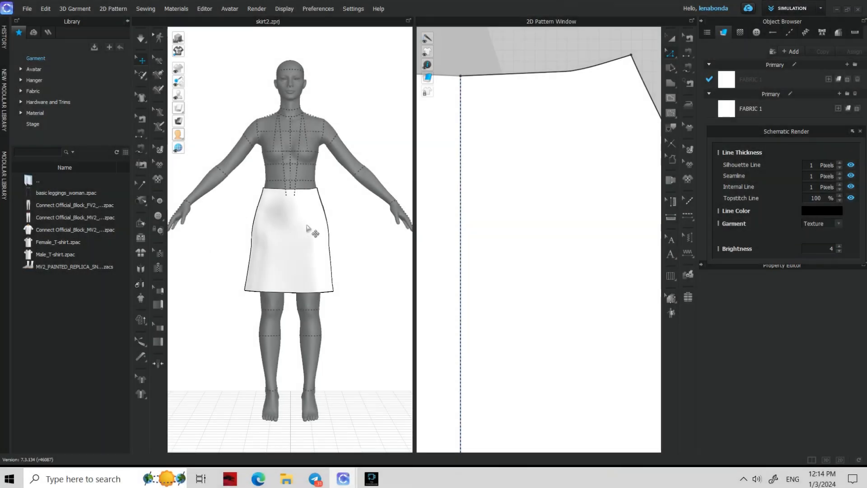
Step: Offset the front waistline as an internal line at a distance of 15 cm
scroll(561, 223, down, 5)
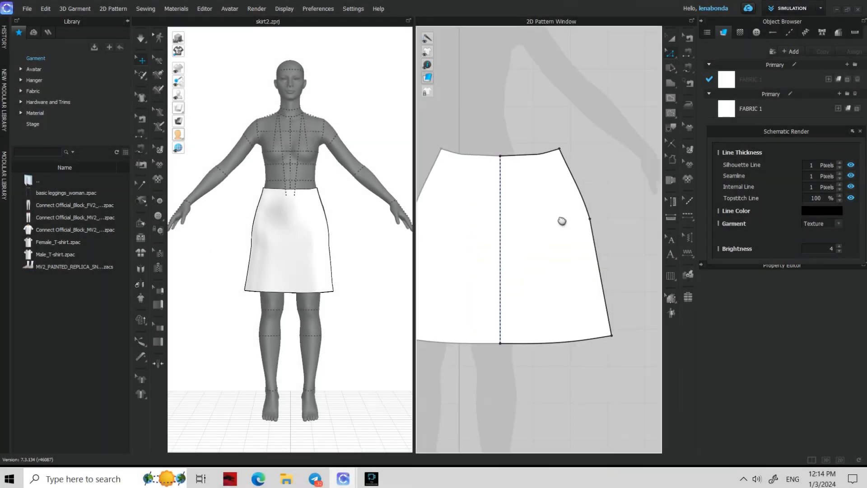
right_click(524, 172)
click(549, 278)
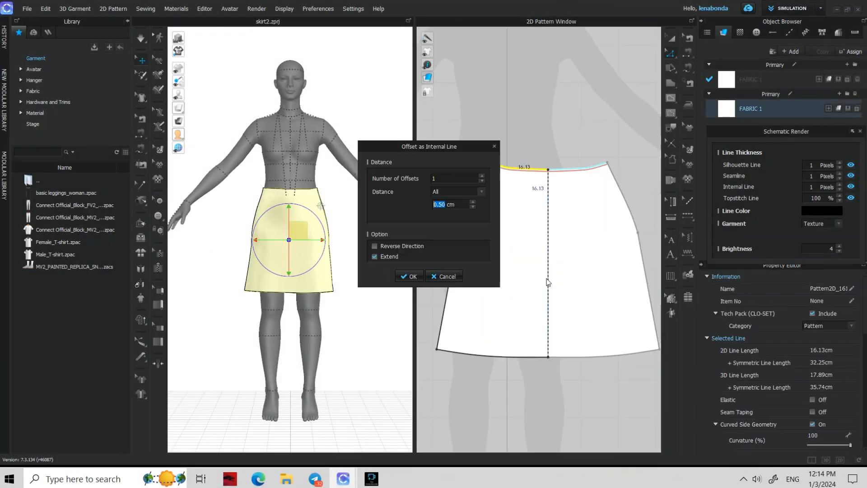
text(15)
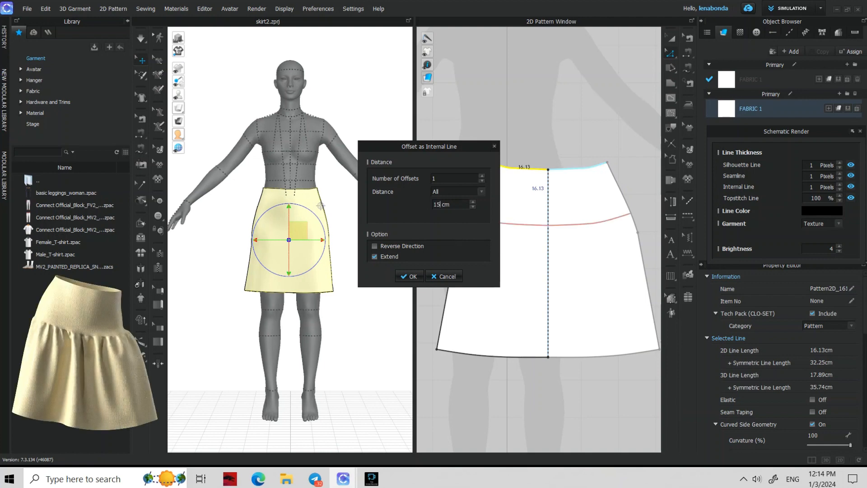
click(412, 276)
Step: Offset the back waistline as an internal line, using the same distance as the front
right_drag(315, 237, 407, 259)
scroll(545, 244, down, 5)
middle_drag(545, 244, 353, 239)
scroll(521, 205, up, 3)
right_click(521, 202)
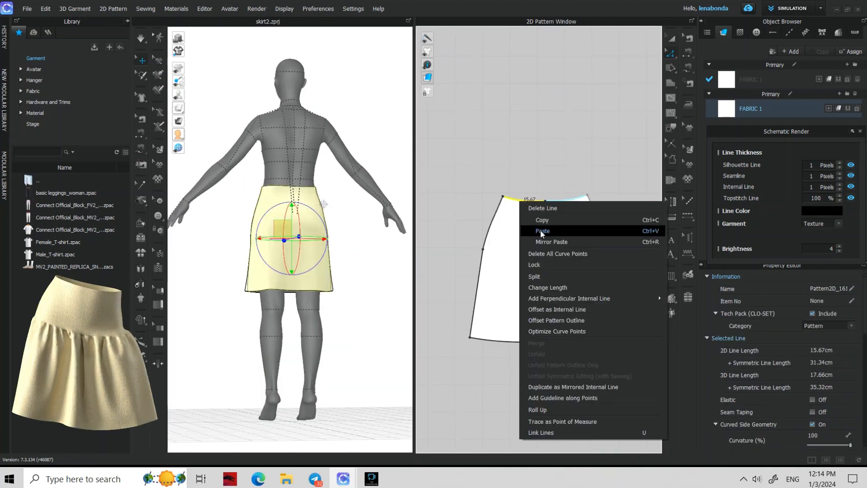
click(542, 223)
click(409, 277)
Step: Cut and sew the back and front panels along the offset internal lines to separate the yokes from the lower skirt
right_drag(368, 272, 281, 276)
right_click(522, 242)
click(560, 151)
click(556, 181)
middle_drag(425, 258, 592, 243)
scroll(486, 234, up, 3)
click(488, 211)
right_click(489, 211)
click(523, 183)
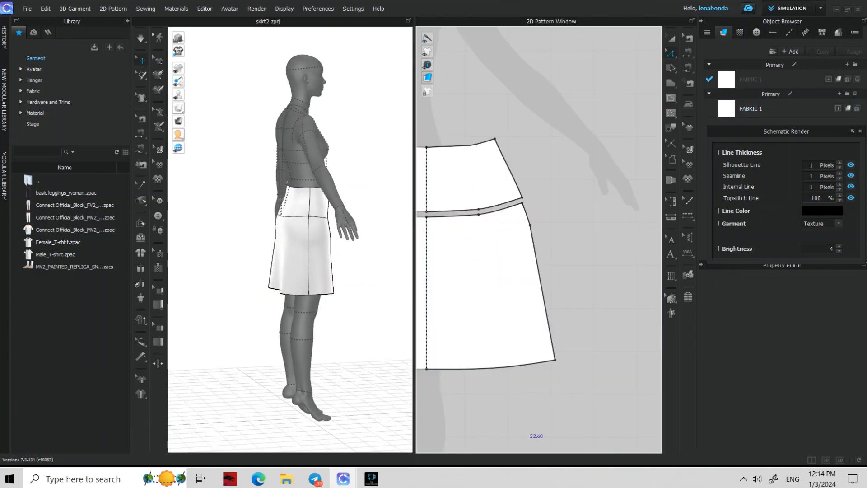
Step: Extend the front yoke's waist edge outward by 3 cm with Offset Pattern Outline
scroll(595, 264, down, 3)
middle_drag(595, 263, 513, 212)
click(514, 213)
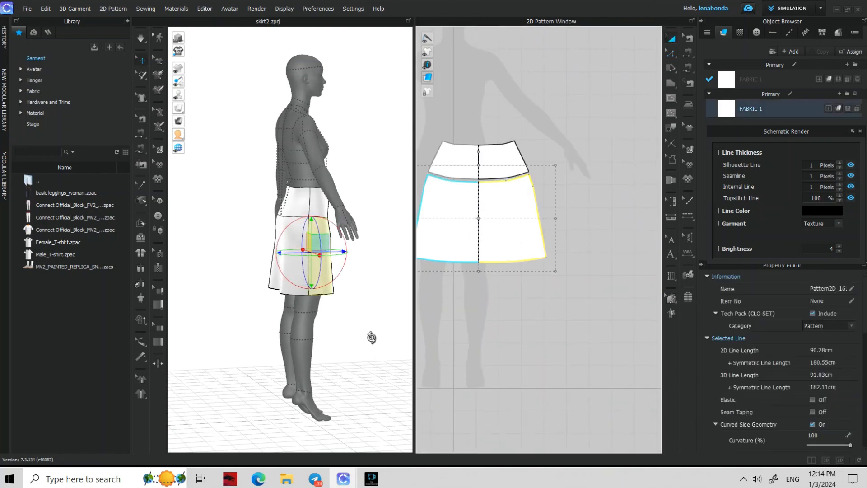
right_drag(370, 338, 245, 338)
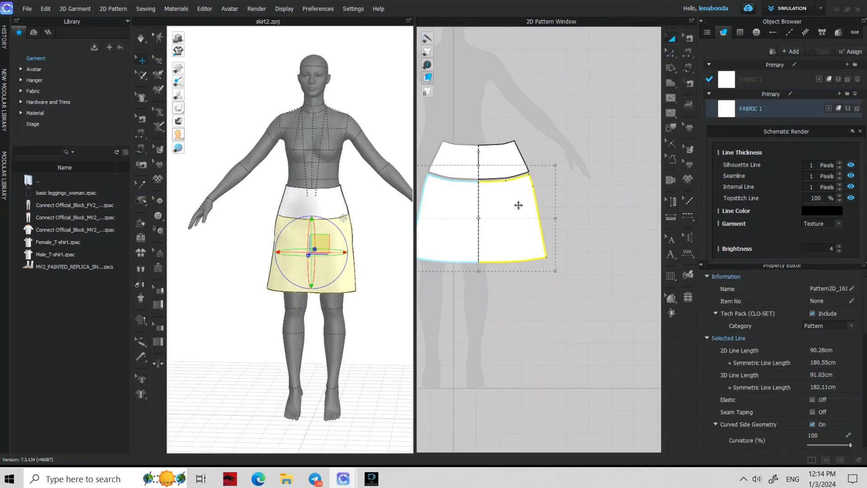
scroll(518, 205, up, 4)
click(672, 53)
right_click(521, 151)
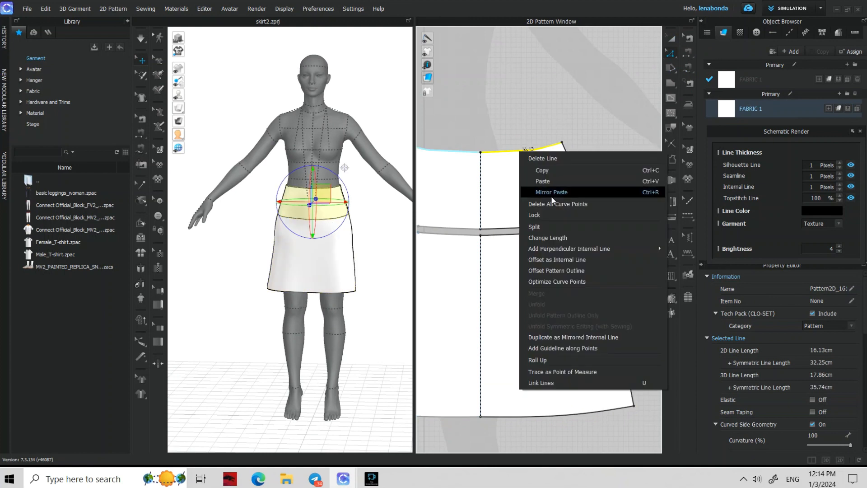
click(557, 270)
text(3)
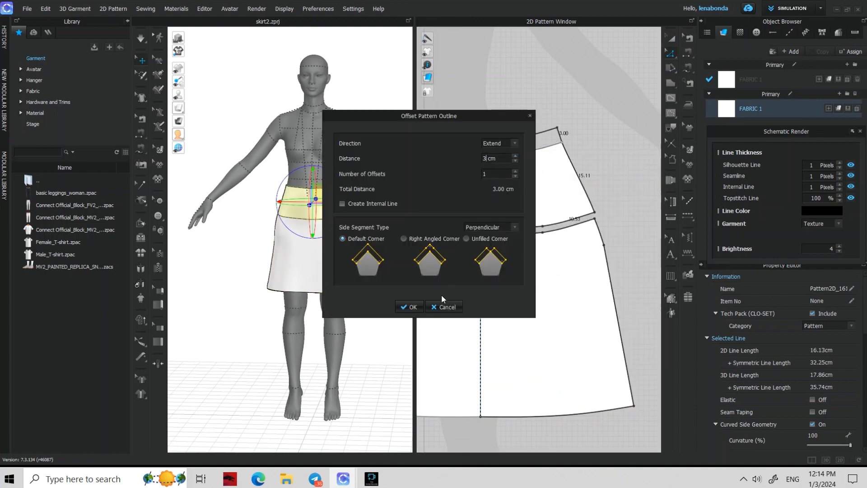
click(409, 307)
Step: Extend the back yoke's waist edge outward by 3 cm with Offset Pattern Outline
scroll(575, 219, down, 3)
scroll(575, 226, up, 3)
click(532, 206)
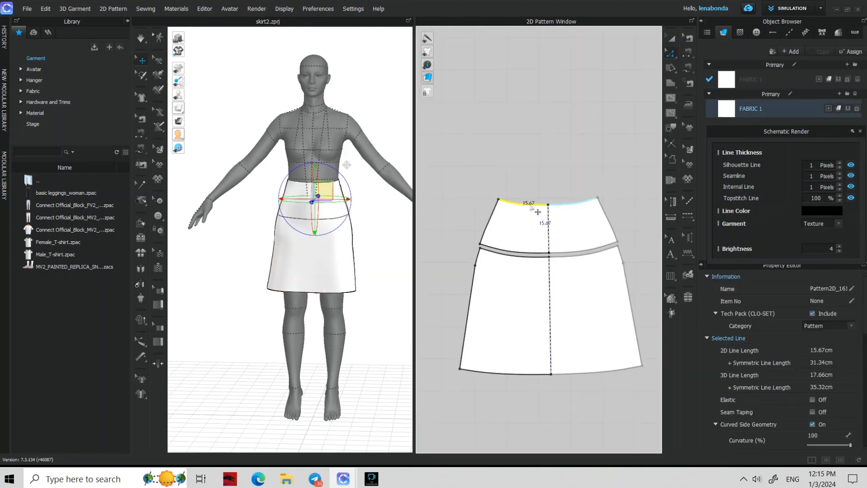
right_click(532, 206)
click(560, 324)
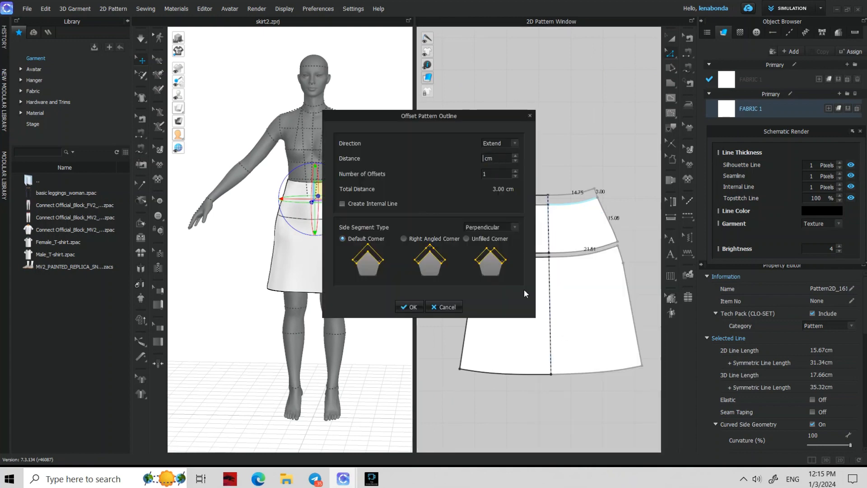
click(418, 308)
Step: Remove the symmetric editing between the two halves of the front lower panel and of the back lower panel
scroll(326, 226, up, 5)
mouse_move(338, 223)
right_down()
mouse_move(383, 225)
mouse_move(333, 226)
right_up()
click(371, 225)
drag(449, 333, 449, 333)
click(567, 380)
middle_drag(568, 380, 715, 314)
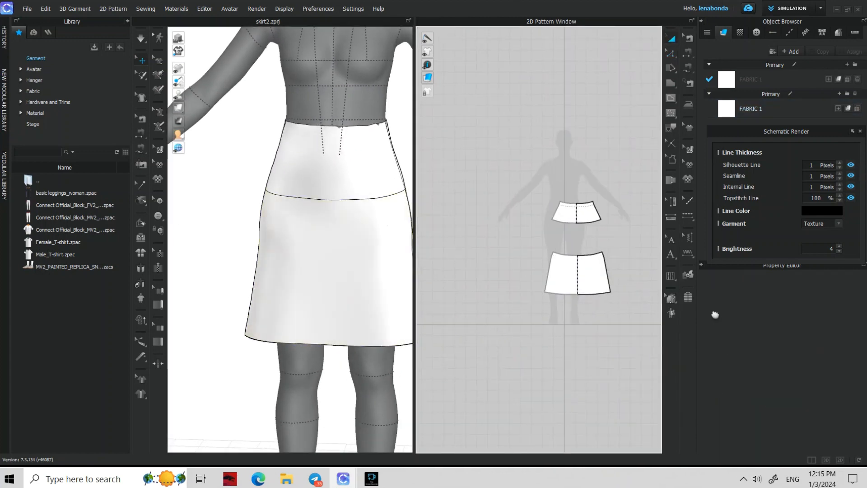
click(596, 275)
right_click(596, 276)
click(638, 162)
middle_drag(638, 164, 504, 146)
click(596, 263)
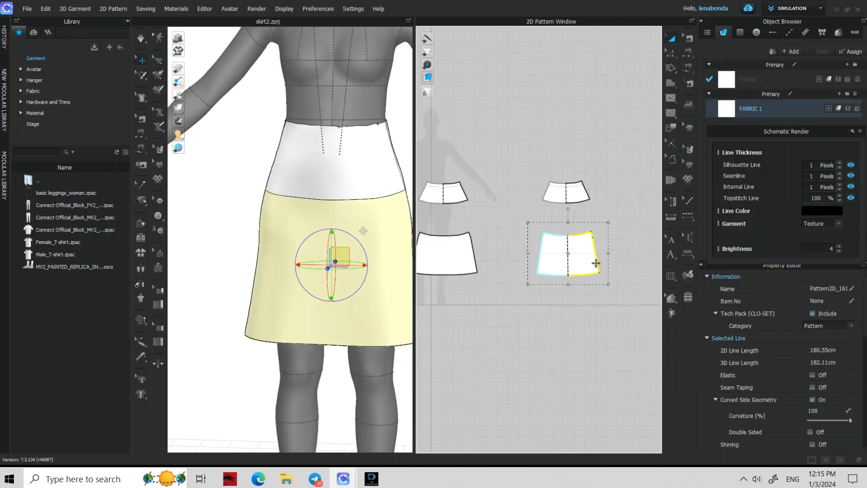
right_click(596, 263)
click(642, 161)
Step: Delete the right half of the front lower panel, keeping only the half up to the centre line
middle_drag(451, 253, 585, 218)
scroll(586, 217, up, 2)
scroll(602, 224, up, 3)
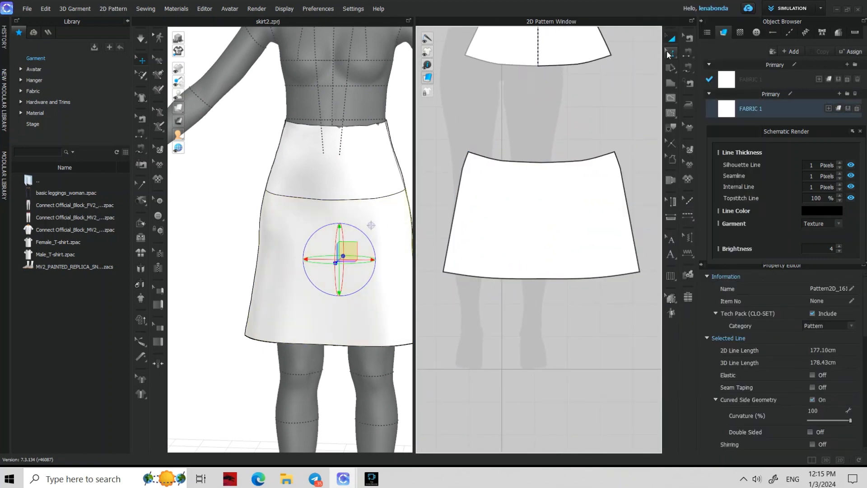
click(671, 53)
click(628, 216)
key(Delete)
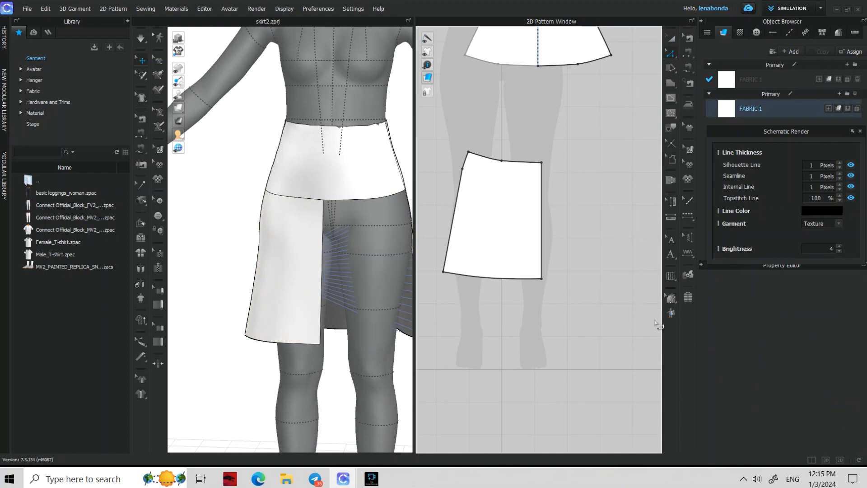
Step: Remove the intermediate corner on the front lower half's top edge and straighten that edge
right_click(502, 161)
click(550, 245)
click(554, 335)
scroll(497, 194, up, 3)
right_click(515, 118)
click(527, 310)
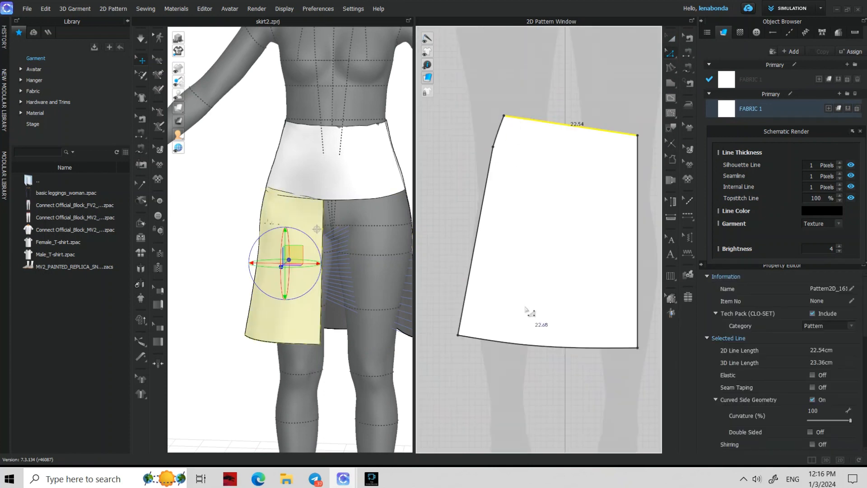
click(521, 352)
Step: Convert the side seam's upper point to a curve point and offset the side outline outward 15 cm using the Extend side segment type
right_click(493, 147)
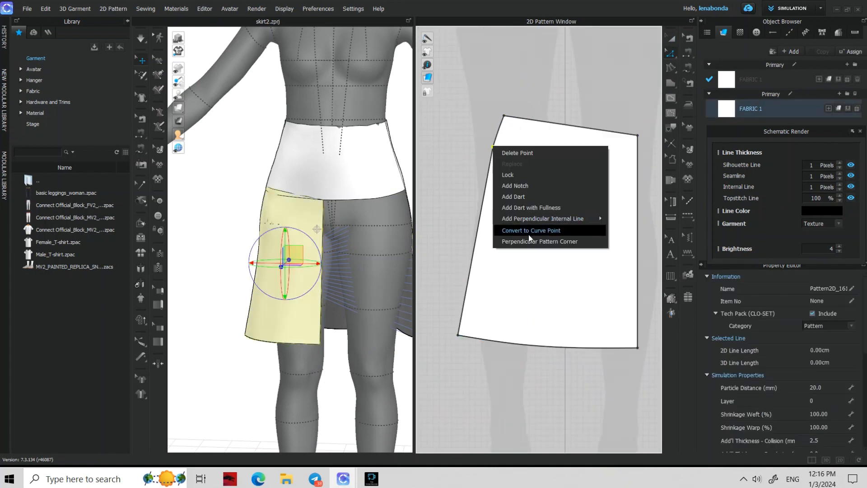
click(511, 223)
click(489, 174)
right_click(488, 173)
click(503, 213)
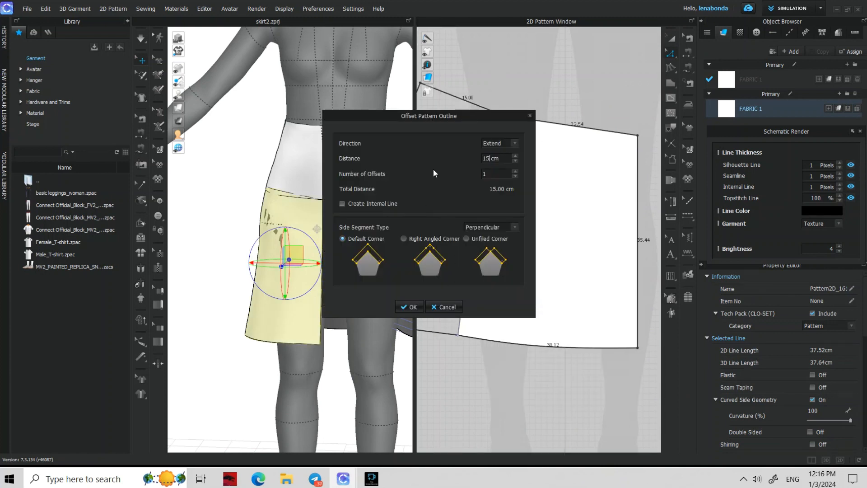
drag(432, 116, 245, 138)
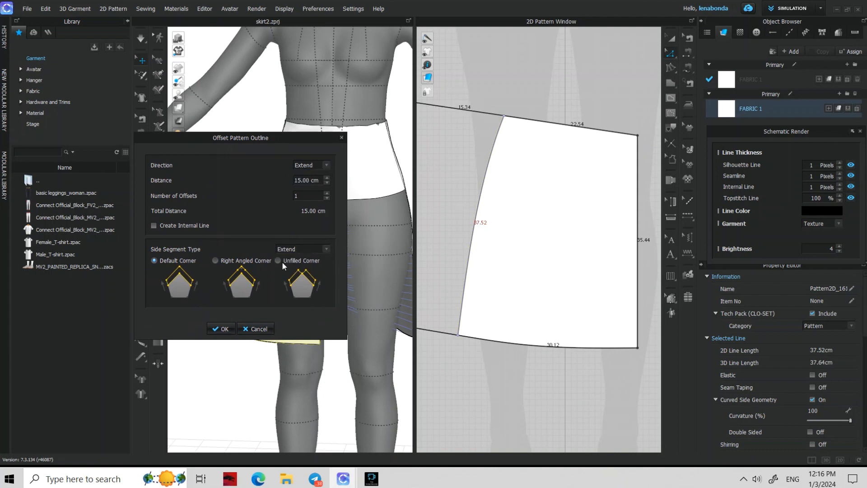
click(220, 329)
Step: Convert the points where the old side seam meets the hem and top edge to curve points, smoothing both edges
scroll(545, 358, down, 4)
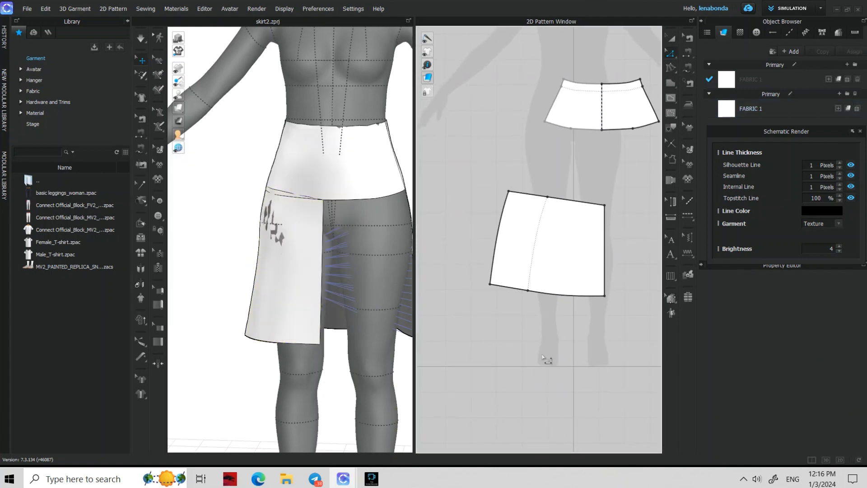
click(529, 292)
right_click(529, 291)
click(546, 373)
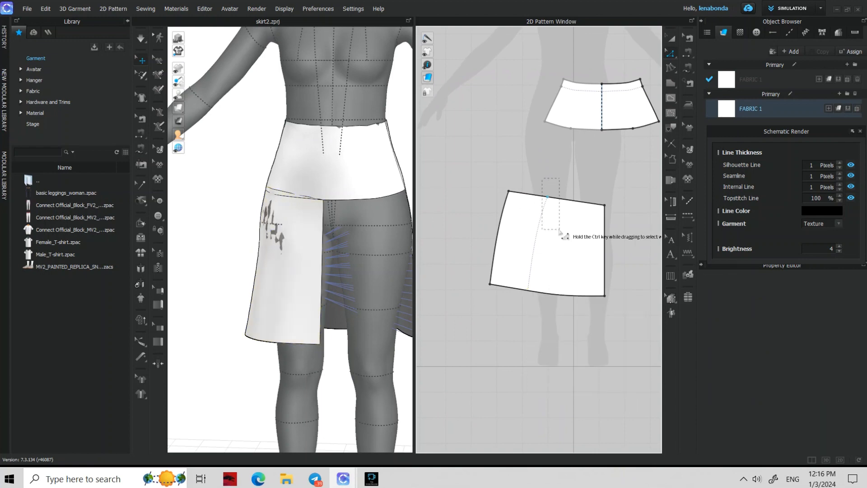
scroll(549, 201, up, 2)
drag(544, 199, 545, 199)
right_click(544, 199)
click(565, 285)
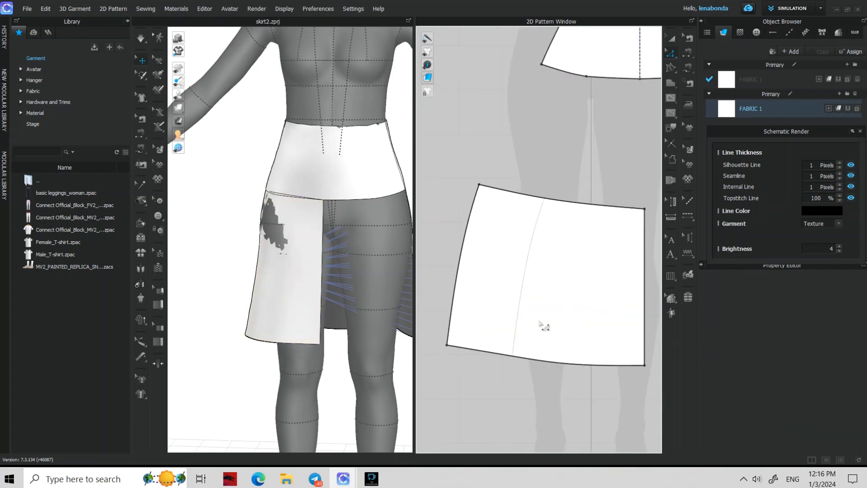
right_click(508, 354)
click(562, 94)
Step: Unfold the front lower half about its centre edge with Unfold Symmetric Editing (with Sewing)
middle_drag(639, 246, 520, 196)
right_click(526, 203)
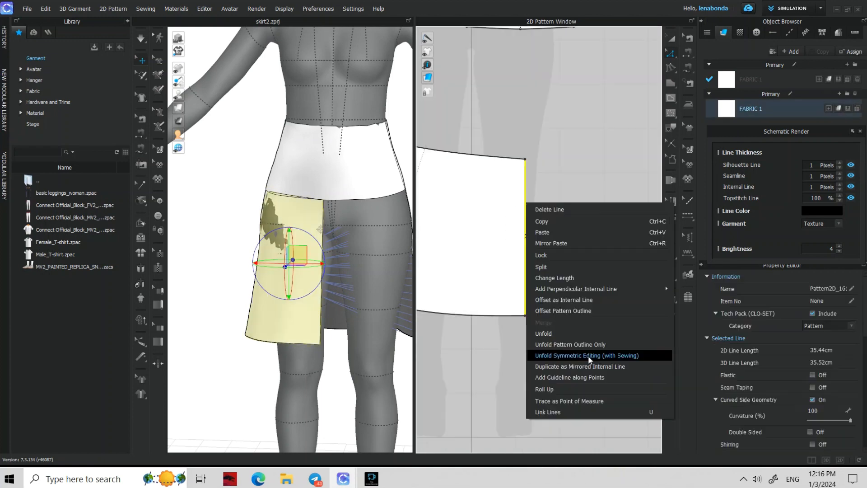
click(589, 356)
Step: Delete the right half of the back lower panel, leaving one half up to the centre line
scroll(569, 230, down, 5)
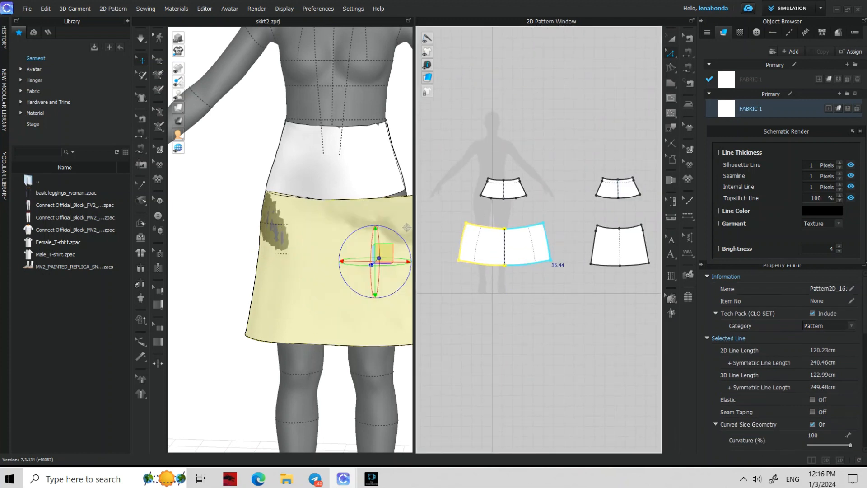
middle_drag(629, 233, 566, 188)
scroll(575, 218, up, 3)
drag(554, 113, 636, 269)
key(Delete)
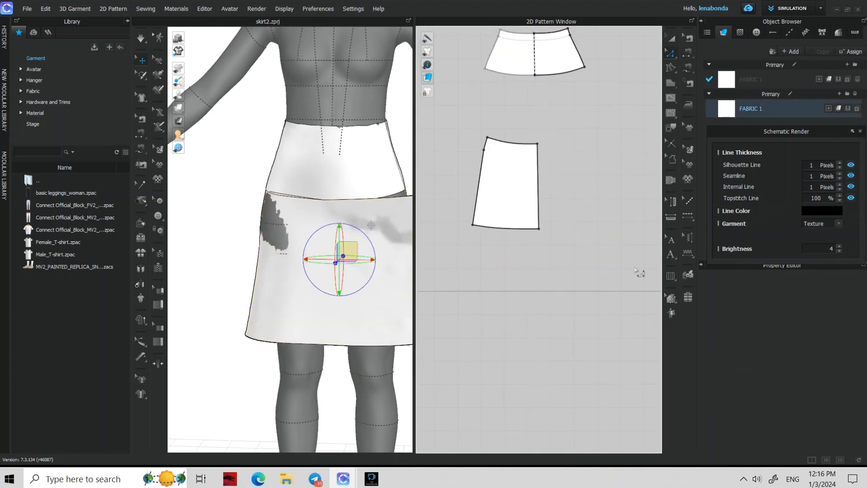
Step: Widen the back lower half with Fullness, moving the fullness line 15 cm and shifting the slash line at the hem outward too
scroll(494, 157, up, 1)
scroll(497, 158, up, 1)
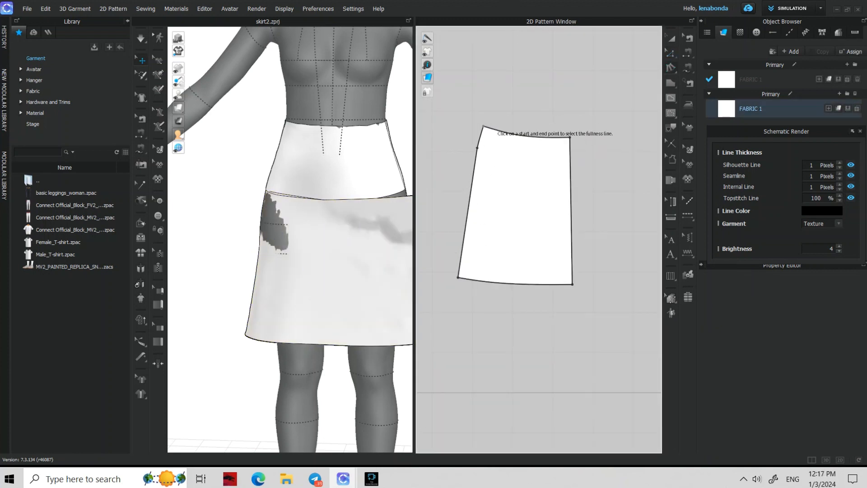
click(573, 284)
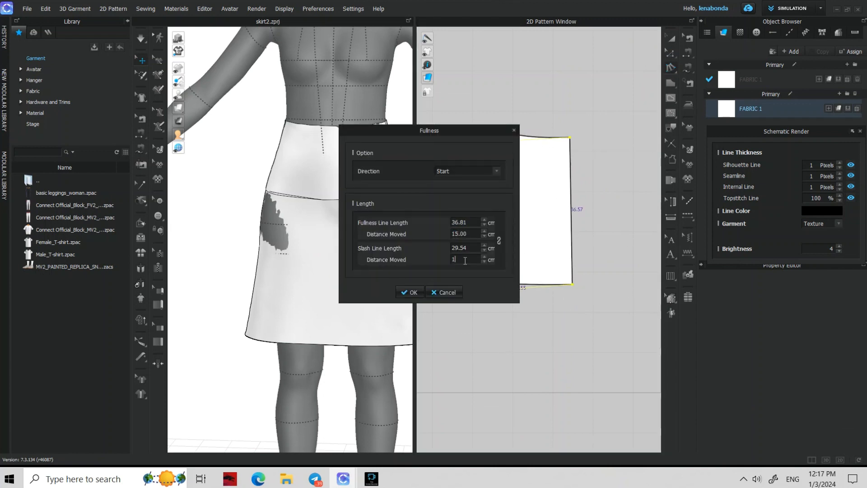
drag(475, 134, 332, 99)
click(266, 257)
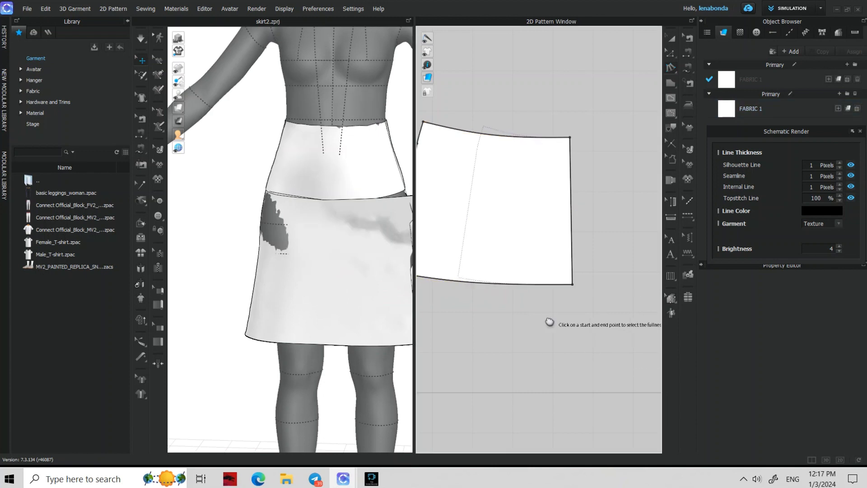
Step: Free-sew the top edges of the front and back lower panels to the bottom edges of their matching yokes
scroll(624, 195, up, 2)
scroll(554, 266, down, 3)
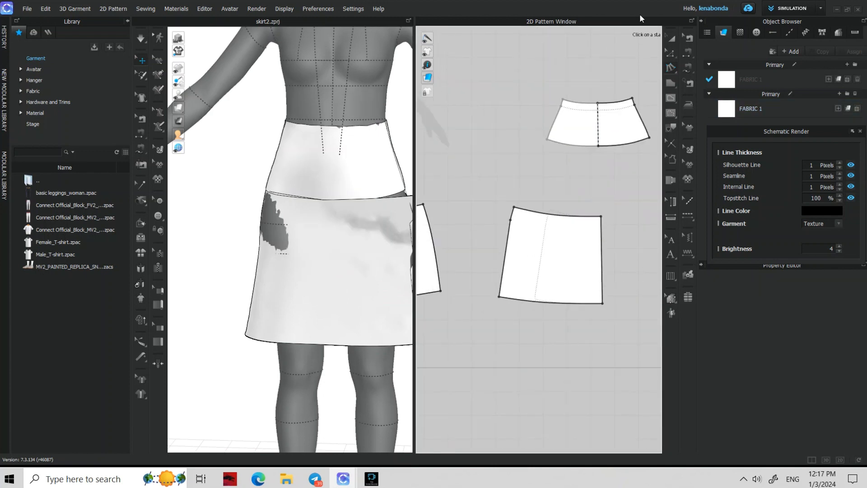
right_click(605, 272)
click(629, 294)
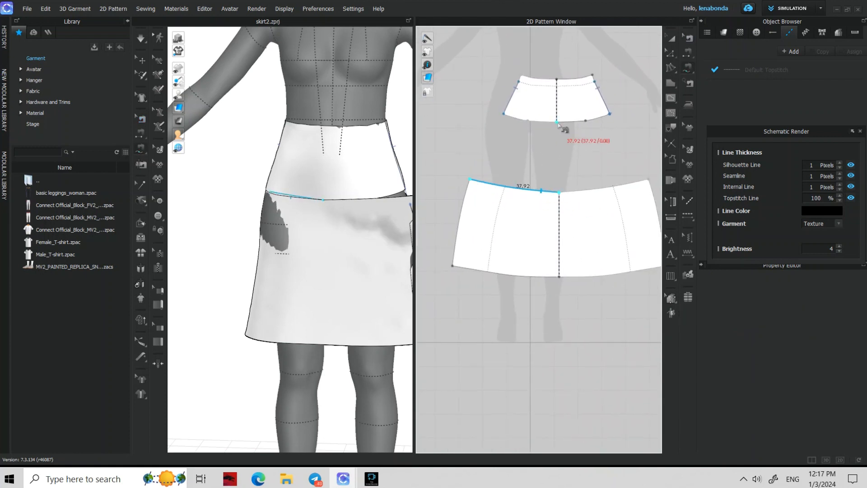
click(509, 121)
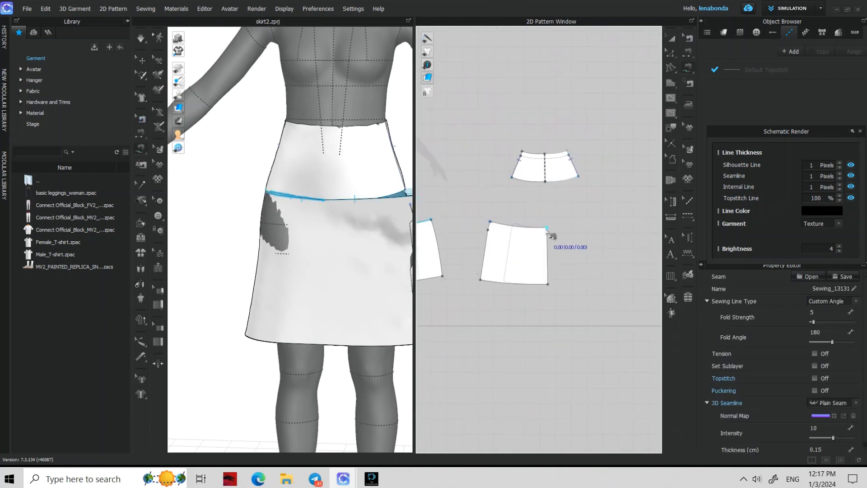
click(549, 231)
click(505, 184)
Step: Unfold the back lower half about its centre edge with Unfold Symmetric Editing (with Sewing)
key(z)
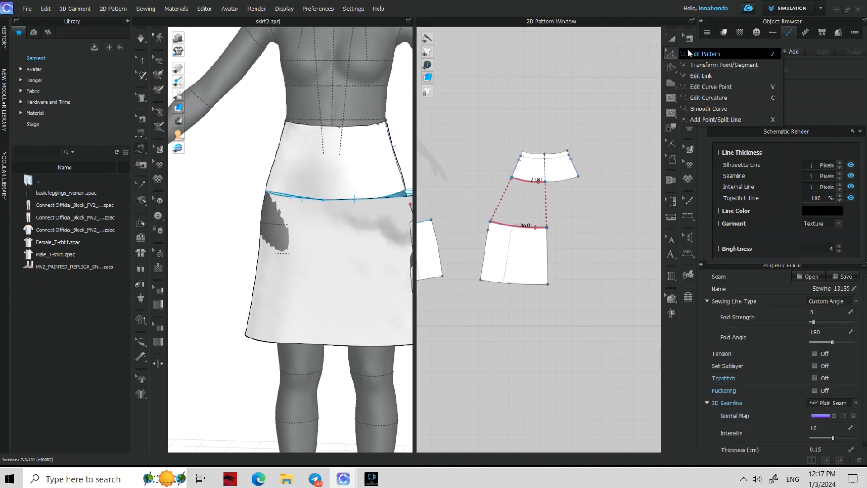
click(548, 268)
right_click(547, 268)
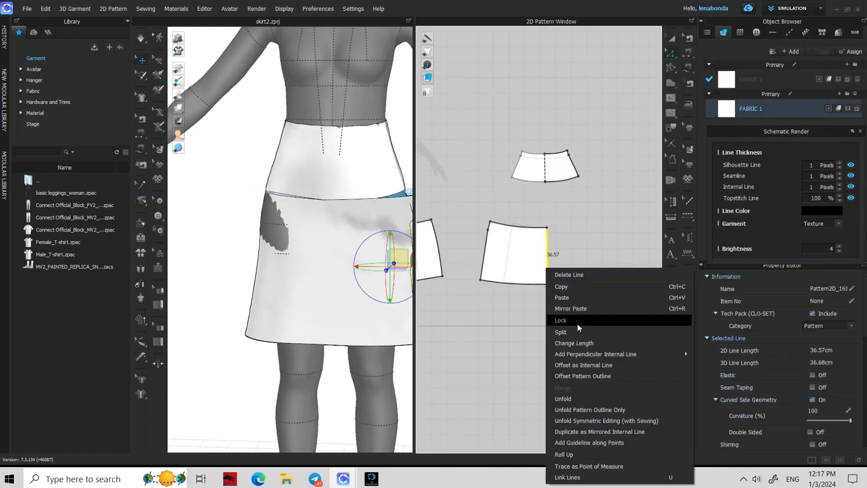
click(595, 419)
Step: Sew the full side edges of the front and back yokes together, including the waist extension
scroll(499, 169, up, 5)
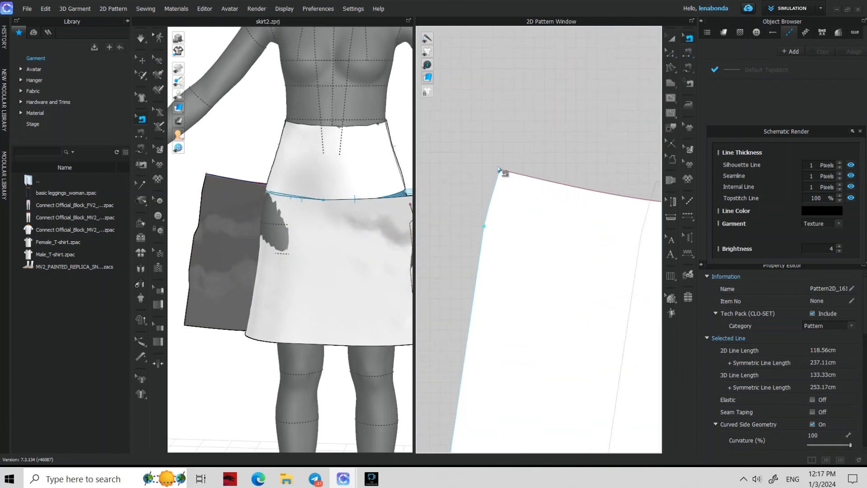
scroll(499, 169, up, 5)
right_click(514, 192)
click(539, 220)
scroll(575, 278, down, 10)
middle_drag(526, 256, 541, 201)
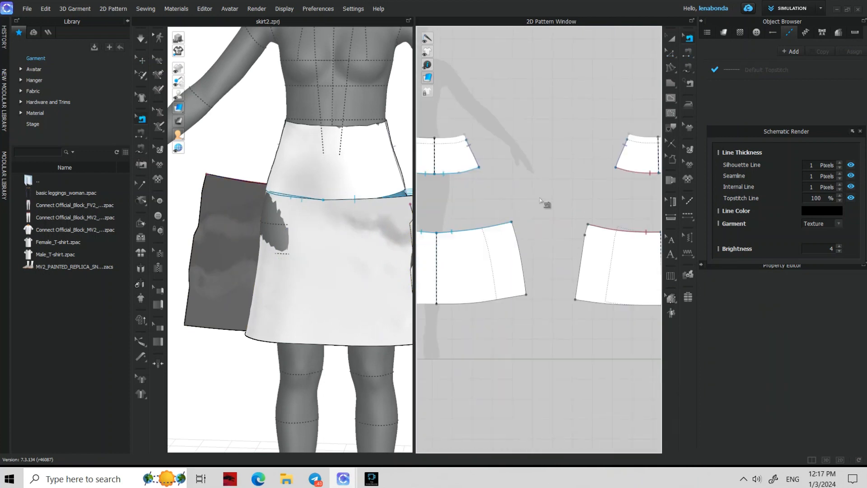
scroll(606, 367, up, 5)
scroll(542, 226, down, 8)
scroll(468, 319, up, 6)
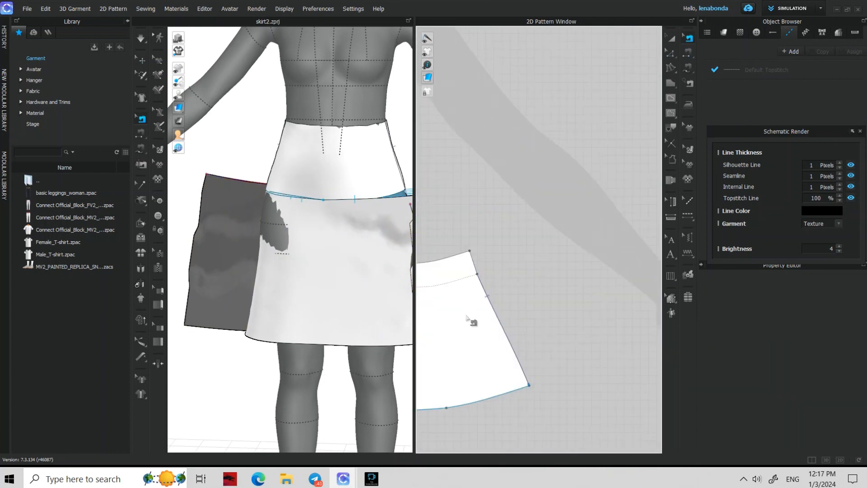
scroll(467, 317, down, 8)
scroll(542, 262, up, 6)
click(497, 226)
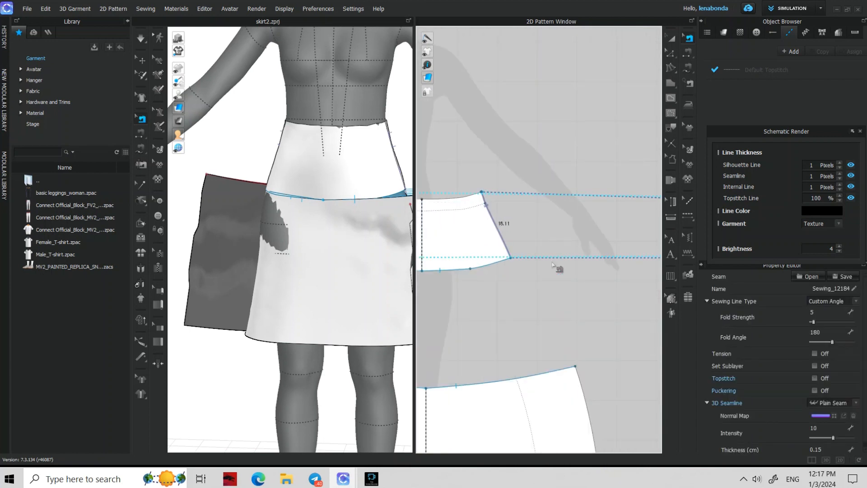
Step: Free-sew the side seam of the front lower panel to the side seam of the back lower panel
scroll(553, 266, down, 5)
scroll(558, 271, up, 4)
scroll(566, 286, down, 4)
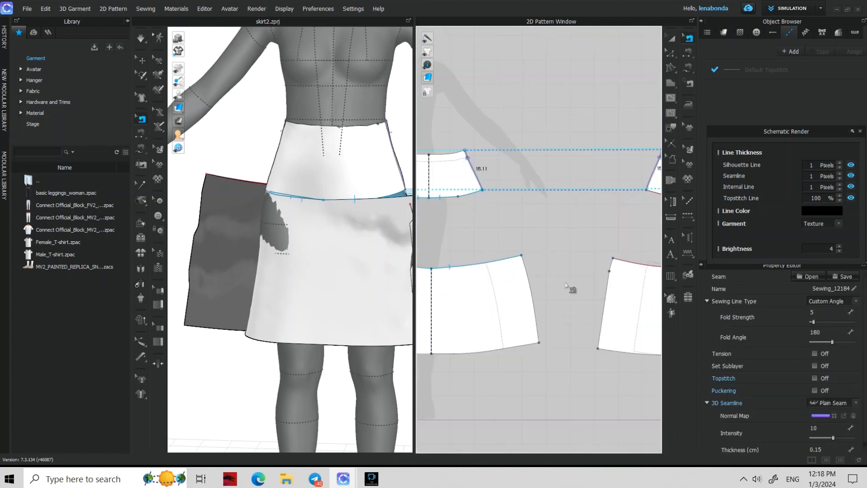
scroll(569, 287, up, 2)
click(509, 248)
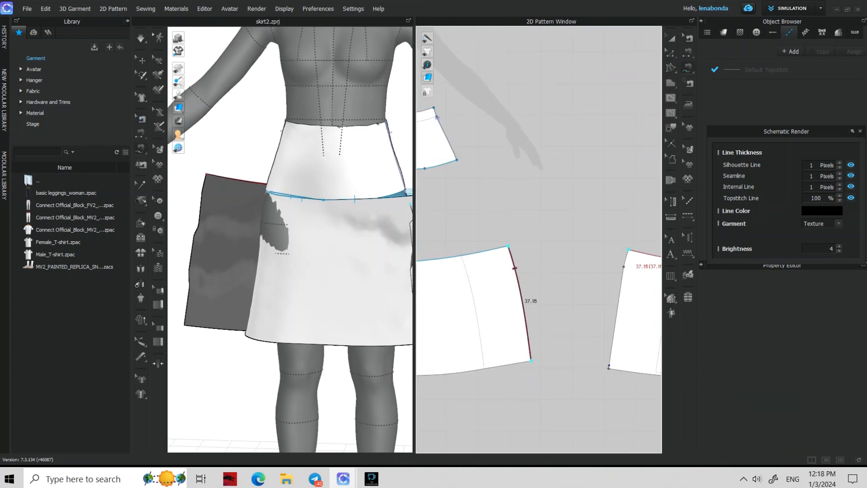
click(604, 371)
Step: Simulate the yoke skirt on the avatar, pull the lower panels to settle the gathers, and check the drape from several angles
key(space)
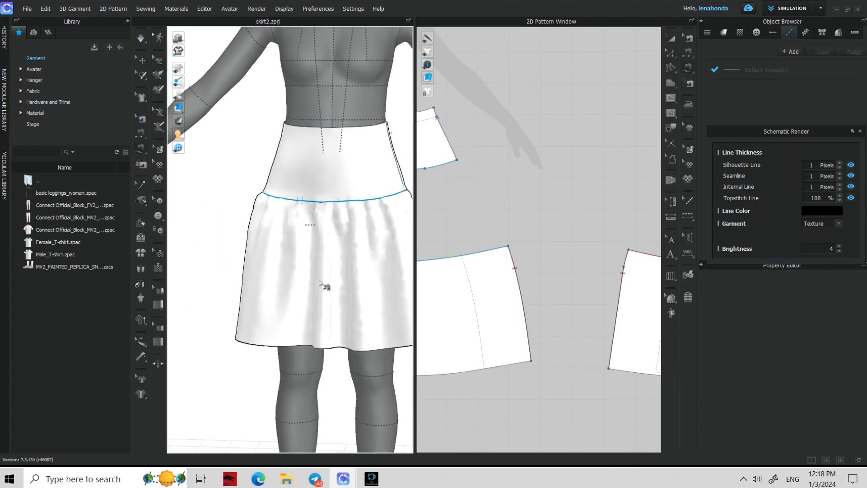
right_drag(325, 286, 194, 285)
middle_drag(195, 285, 199, 202)
drag(333, 255, 388, 292)
right_drag(387, 292, 438, 216)
key(2)
key(space)
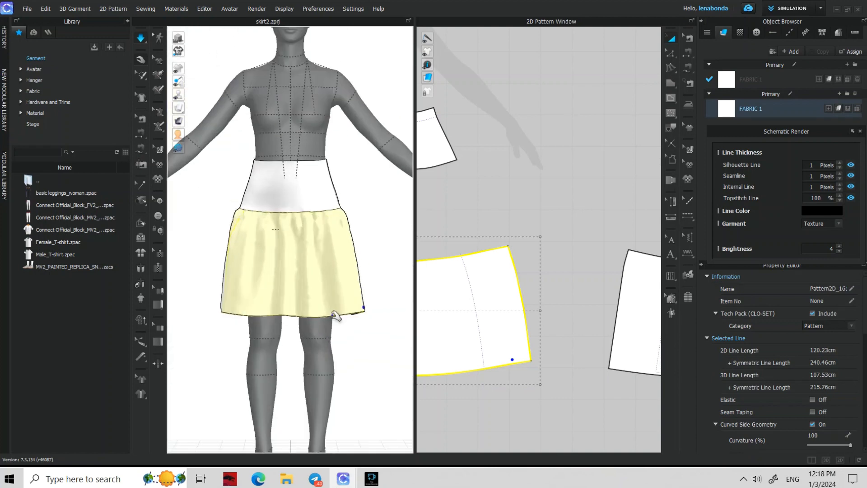
click(370, 141)
key(8)
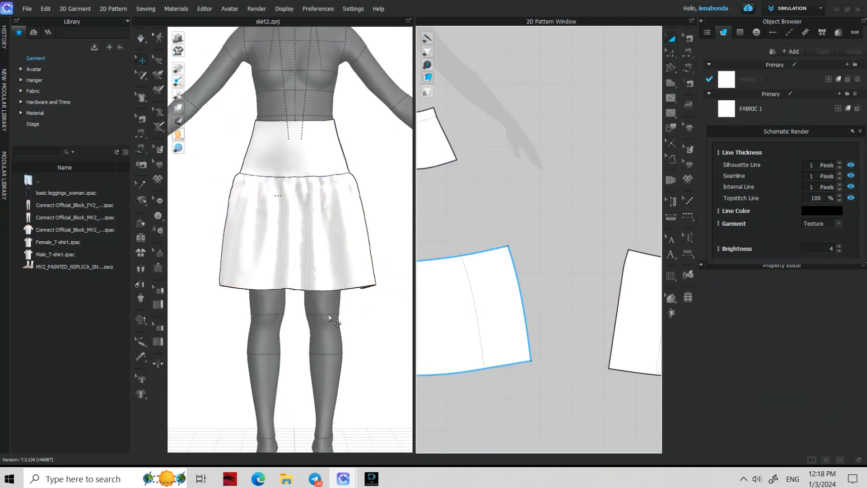
right_drag(402, 174, 389, 199)
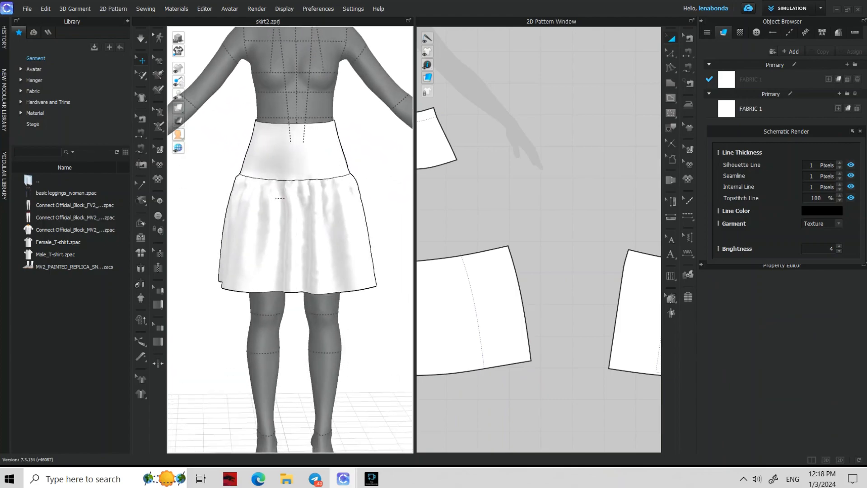
scroll(316, 199, down, 2)
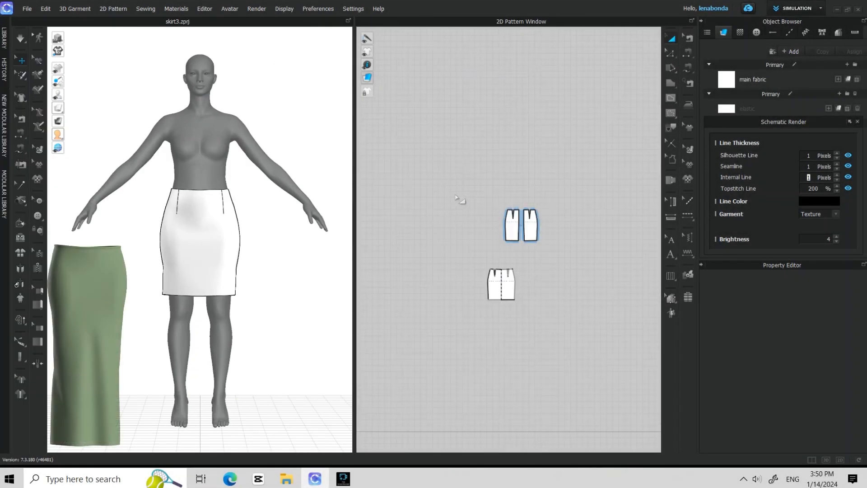
Step: Show the skirt as translucent and lower the front panel's waist edges by 5 cm using Offset Pattern Outline with Retract
click(523, 222)
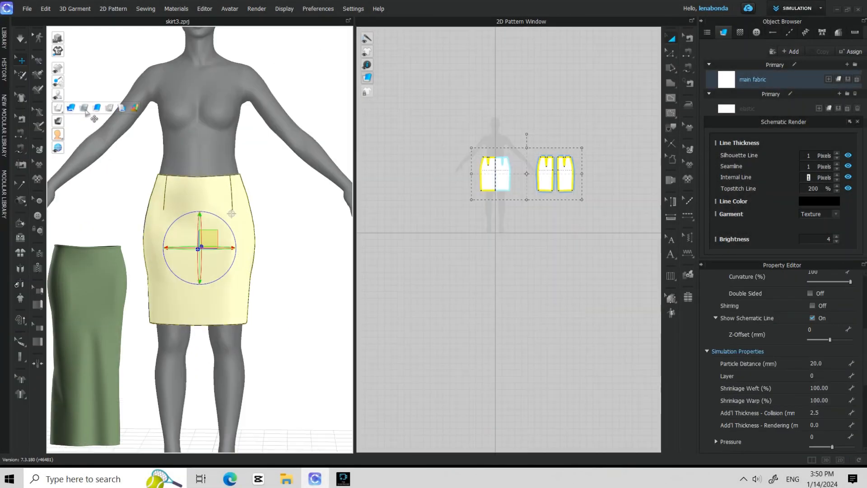
click(84, 108)
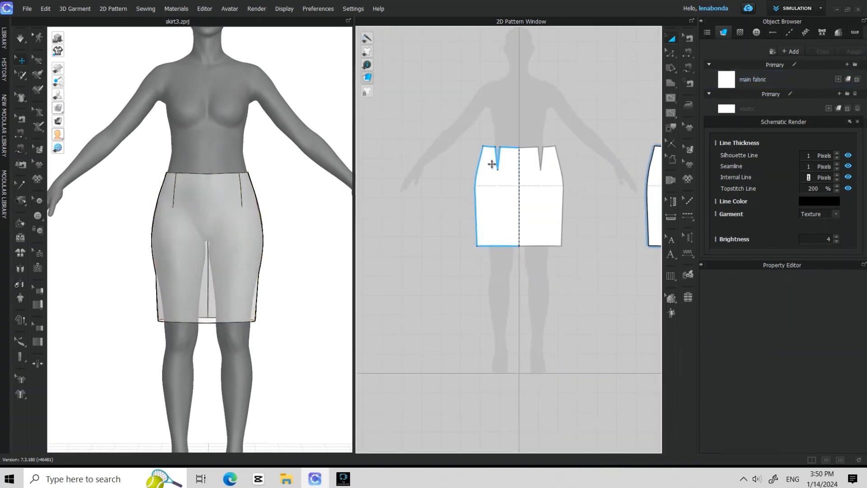
click(672, 53)
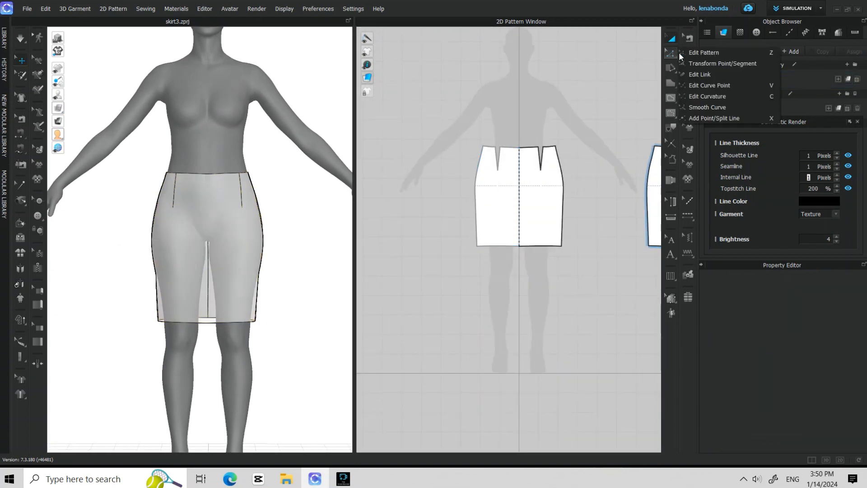
scroll(514, 159, up, 2)
click(510, 144)
shift+click(481, 144)
right_click(488, 153)
click(560, 210)
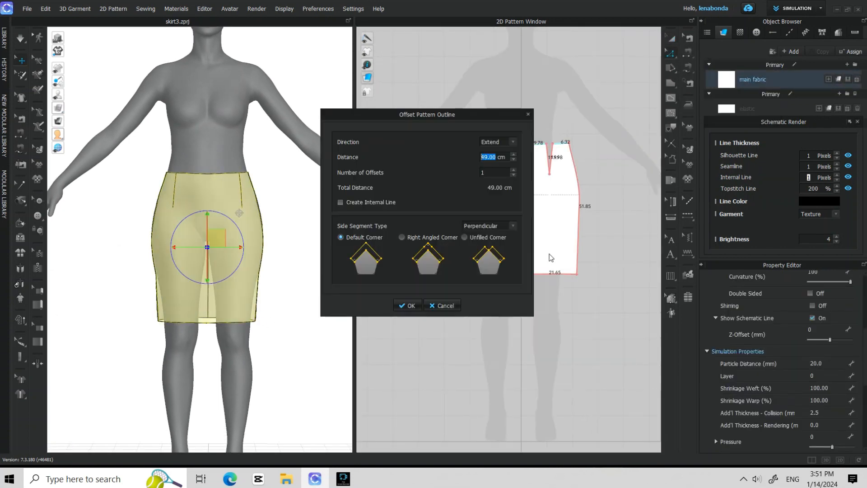
click(511, 151)
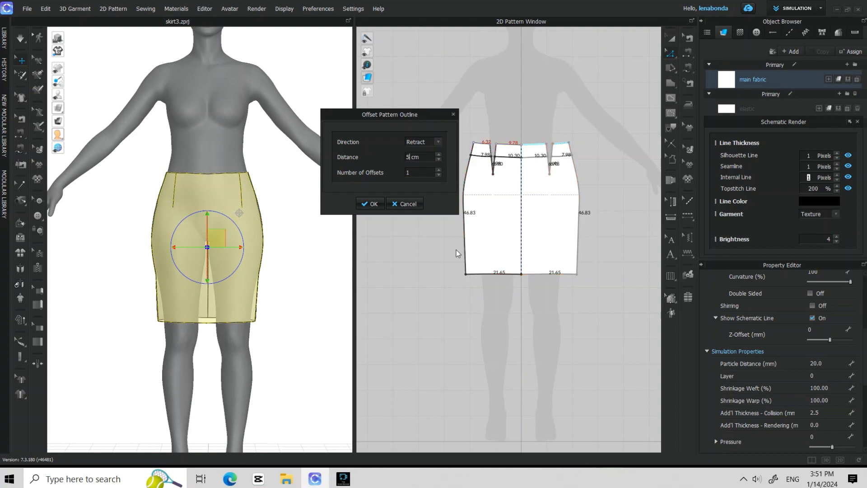
click(370, 204)
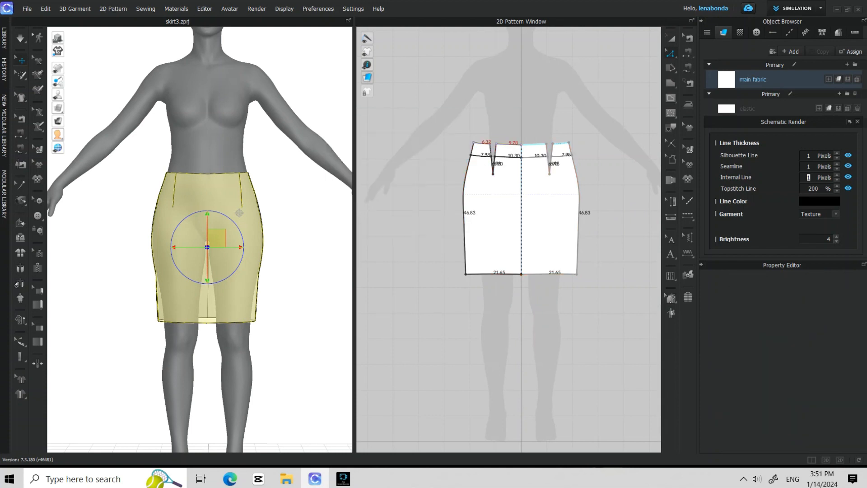
Step: Lower the back panels' waist edges to match the front using Offset Pattern Outline
scroll(410, 329, up, 5)
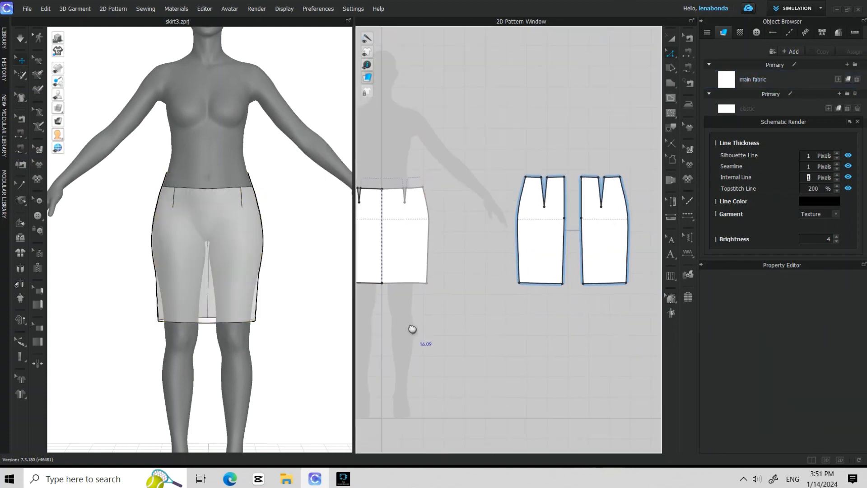
click(494, 194)
right_click(491, 192)
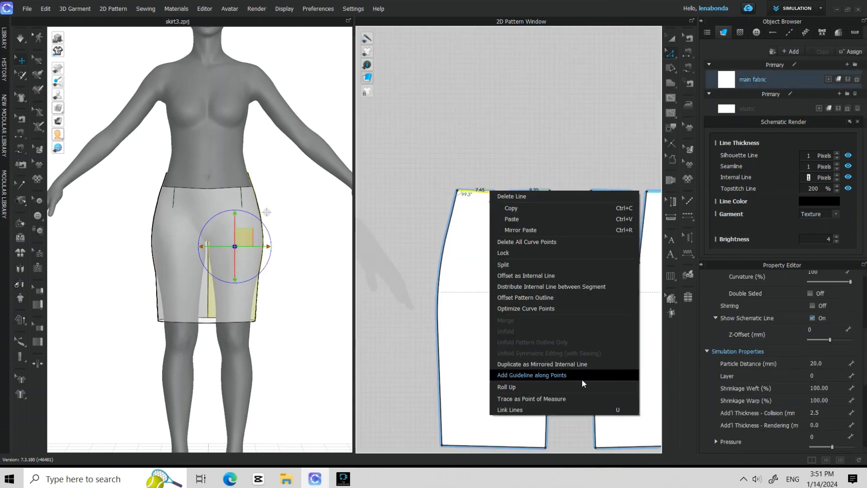
click(542, 299)
click(410, 257)
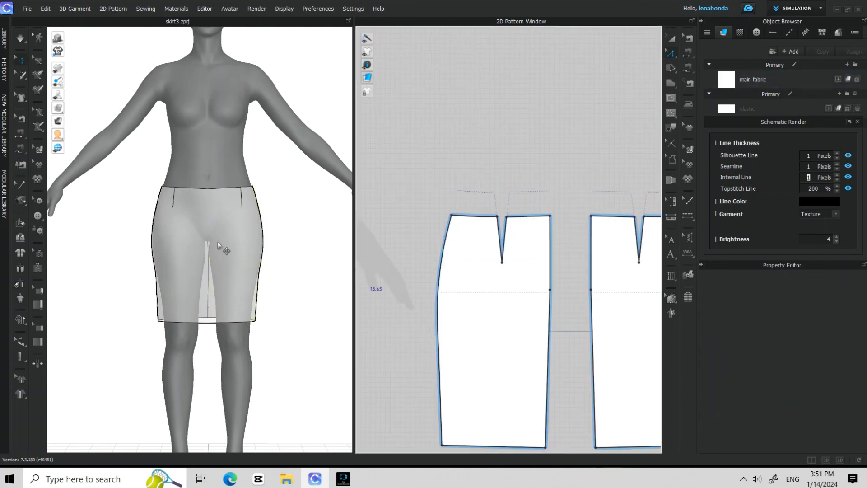
Step: Remove the front panel's waist darts by deleting the dart tip and a leftover point on the waistline
right_drag(218, 245, 113, 261)
scroll(523, 264, up, 4)
middle_drag(519, 351, 560, 292)
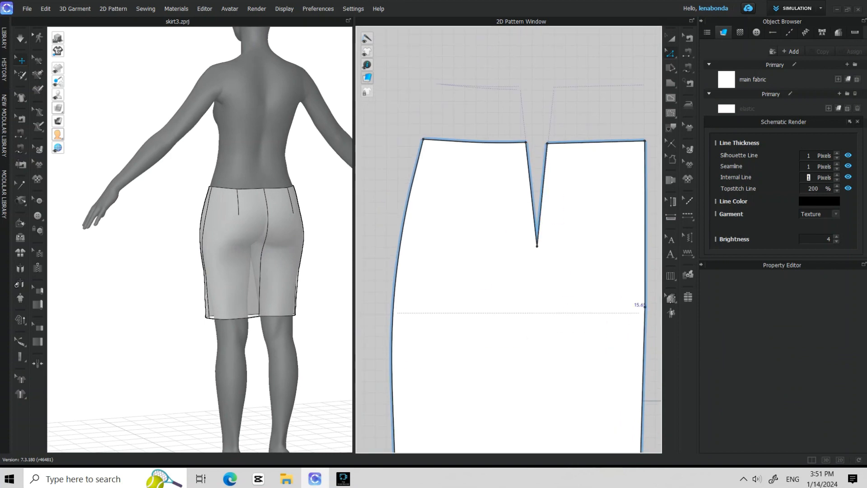
drag(824, 124, 835, 343)
scroll(614, 239, down, 7)
scroll(488, 242, up, 5)
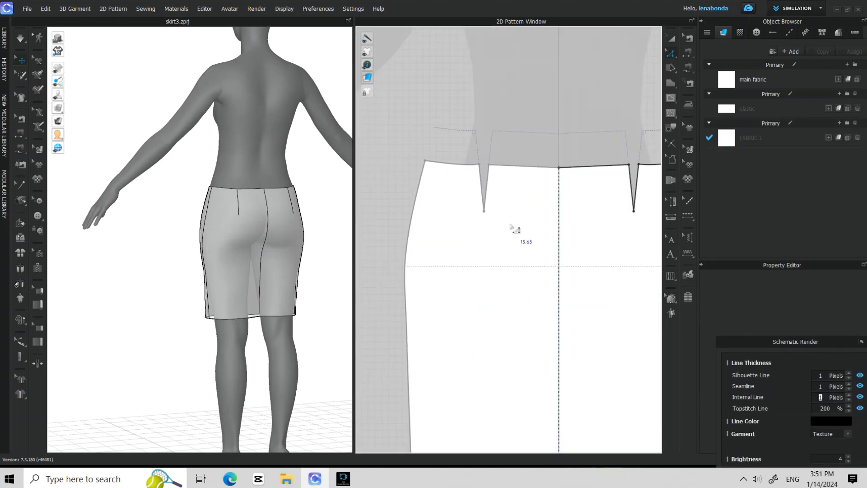
key(2)
click(483, 211)
key(Delete)
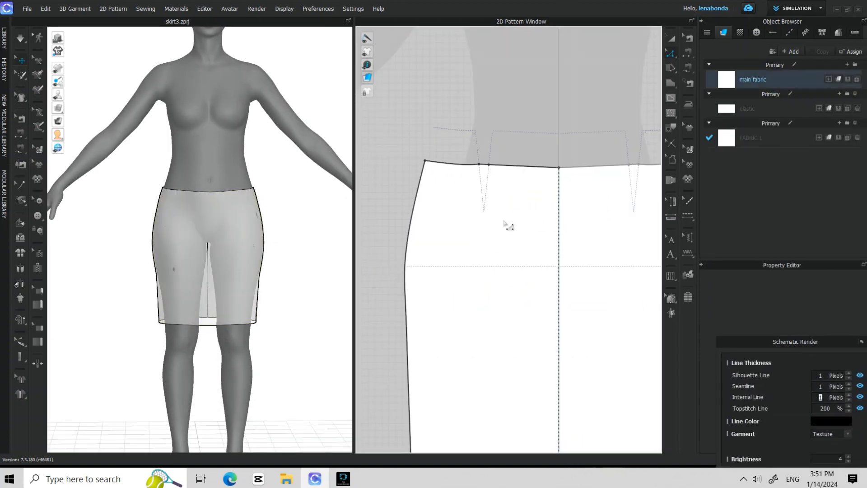
click(480, 164)
key(Delete)
Step: Remove the back panels' waist darts by deleting the dart tip and a leftover waistline point
scroll(454, 218, down, 8)
scroll(562, 221, up, 7)
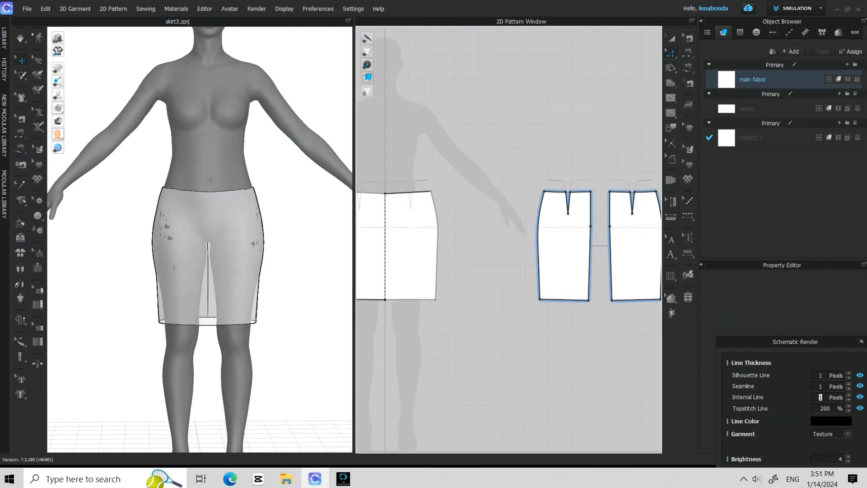
click(575, 206)
key(Delete)
click(574, 156)
key(Delete)
Step: Simulate the skirt and nudge the back panel's waist corners at the side seam and centre back to even out the waistline
scroll(606, 315, down, 2)
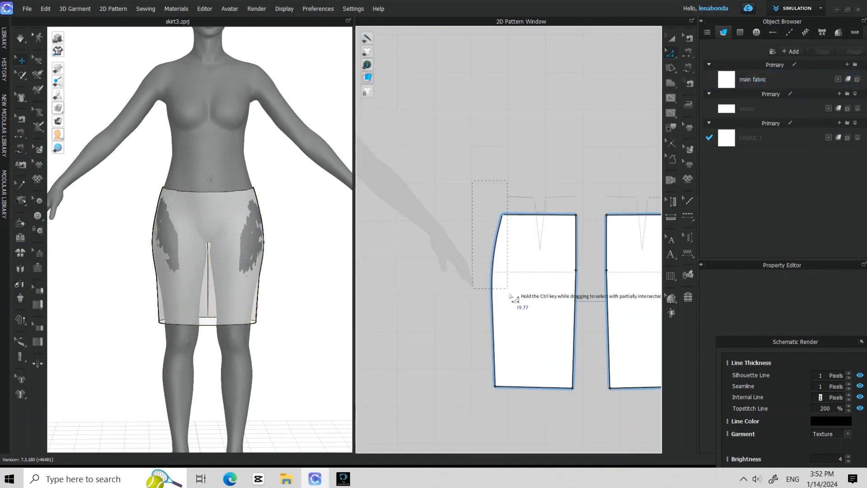
click(506, 296)
scroll(502, 271, up, 5)
drag(494, 201, 495, 201)
right_drag(283, 257, 129, 288)
key(space)
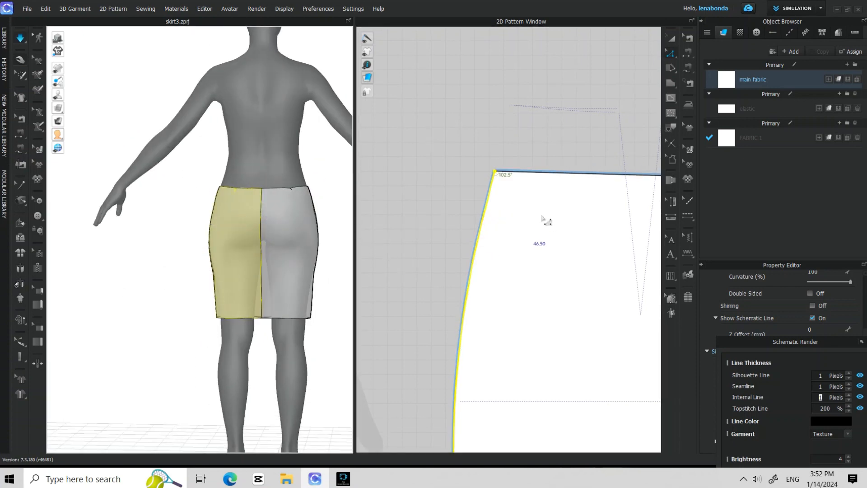
middle_drag(543, 220, 381, 206)
click(628, 177)
drag(618, 166, 618, 159)
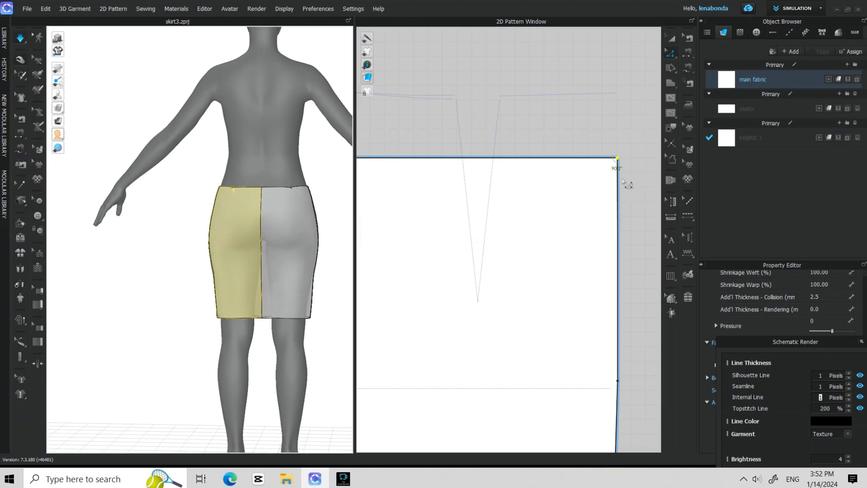
Step: Delete the leftover dart sewing on the back panel's waist edge
click(689, 39)
drag(422, 126, 524, 207)
right_click(484, 158)
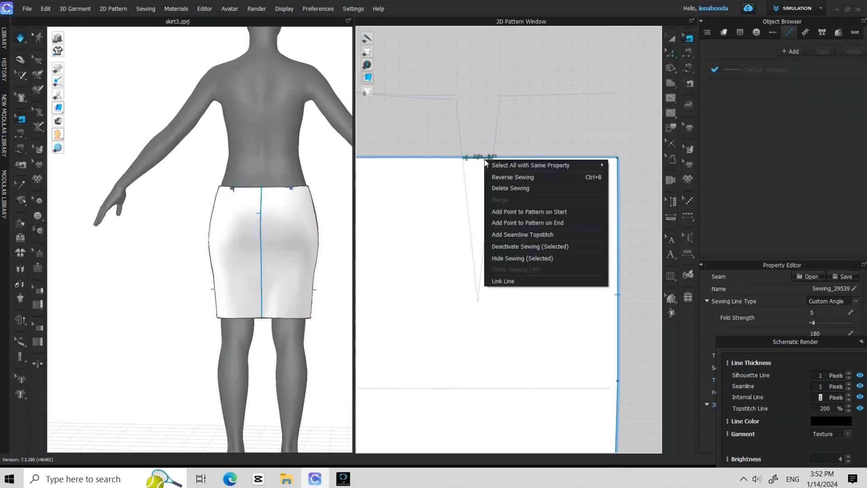
click(529, 188)
Step: Delete the leftover dart sewing on the front panel's waist edge
scroll(601, 253, down, 10)
scroll(481, 240, up, 8)
drag(428, 219, 495, 291)
right_click(472, 247)
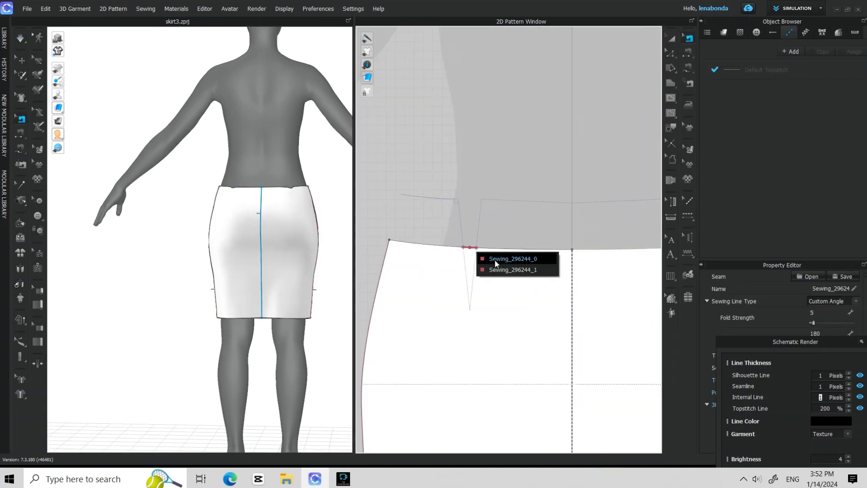
click(496, 261)
click(498, 266)
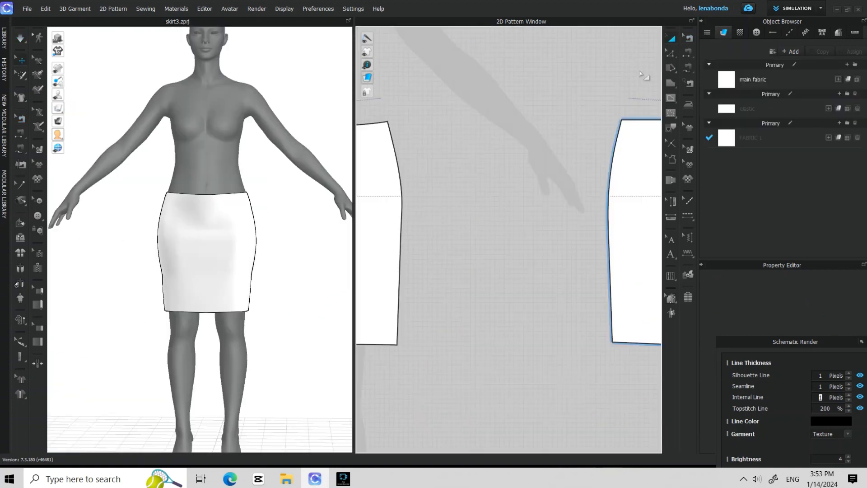
Step: Measure the straight distance from the skirt hem to the avatar's ankle and remove the measurement line
scroll(641, 74, down, 8)
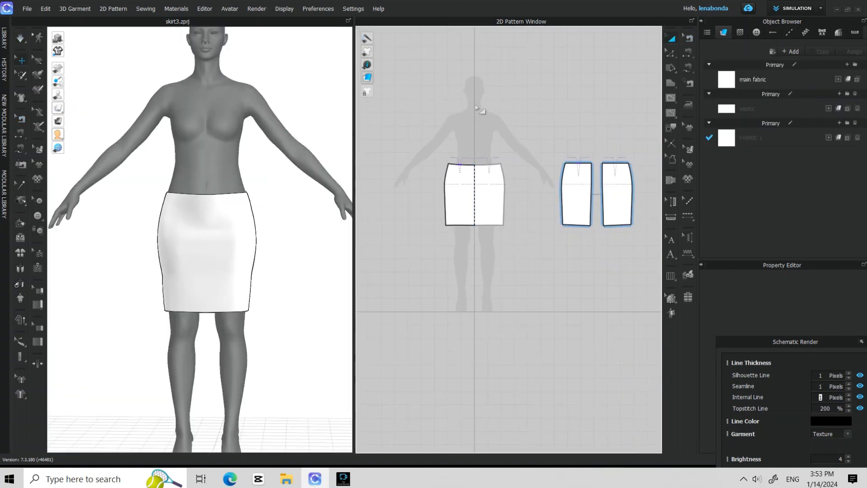
right_drag(294, 278, 199, 309)
click(20, 357)
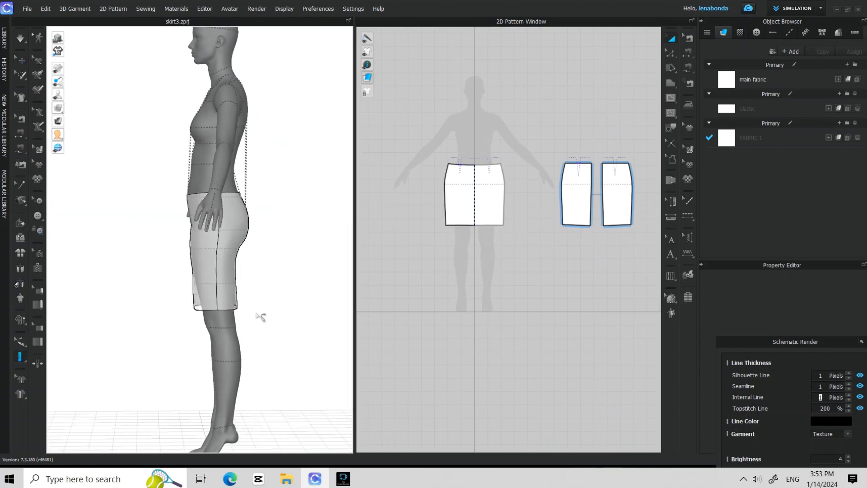
key(2)
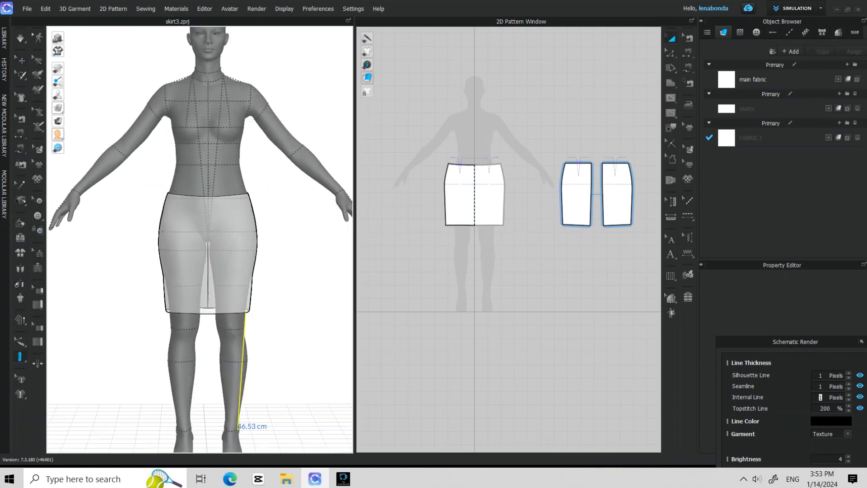
click(19, 342)
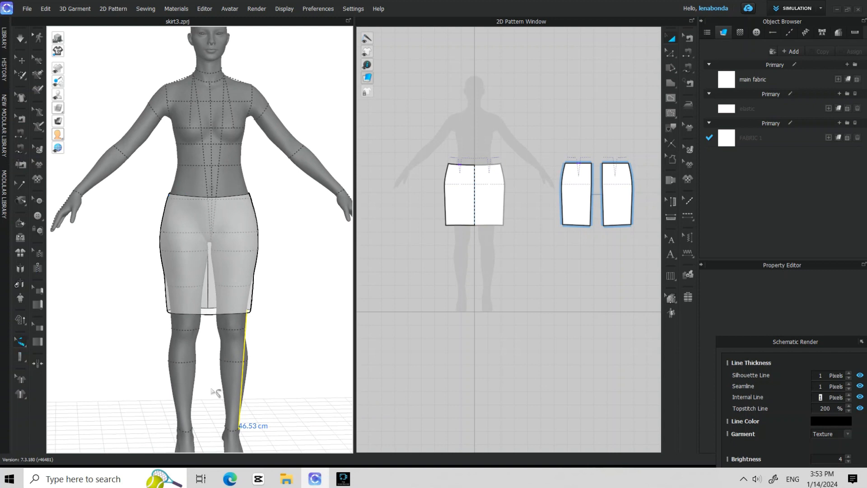
Step: Lengthen the front and back hems by 47 cm with Offset Pattern Outline, extending outward with the side segment type set to Extend
click(671, 53)
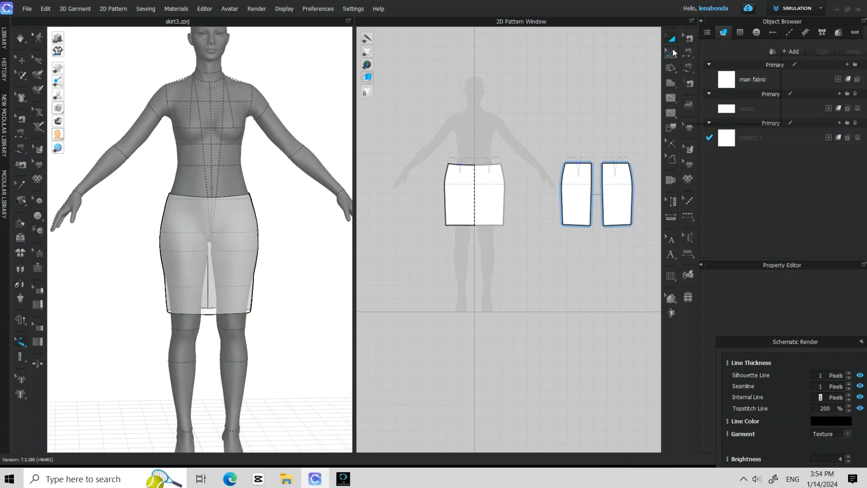
click(488, 224)
right_click(580, 225)
click(623, 321)
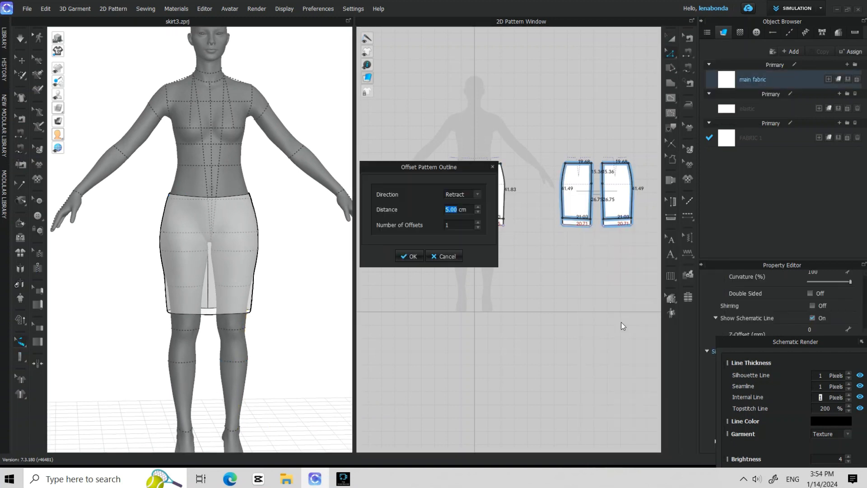
click(466, 202)
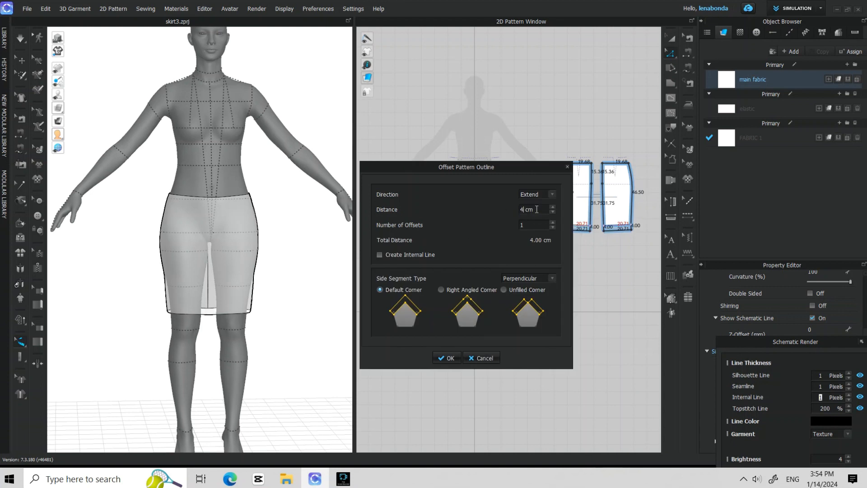
drag(502, 167, 337, 150)
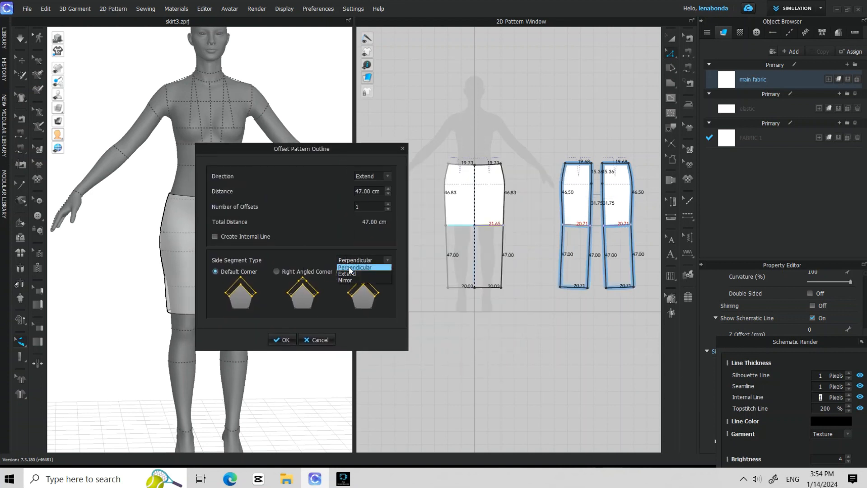
click(348, 273)
click(294, 343)
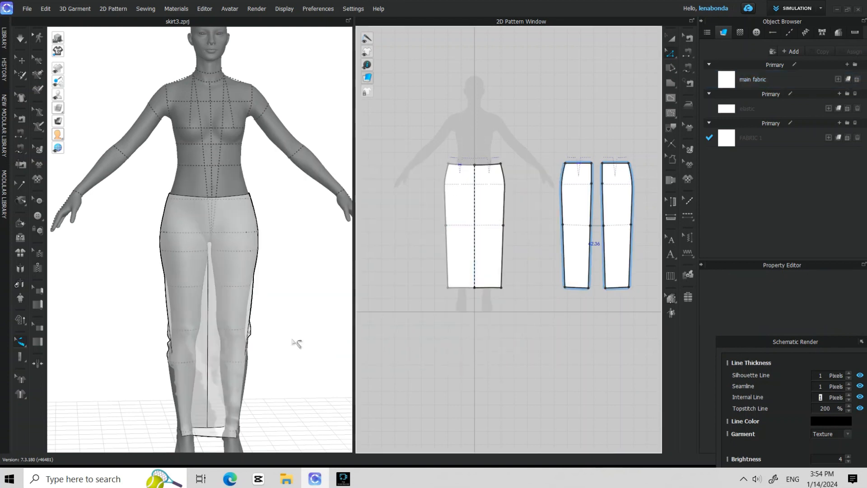
Step: Show the garment as opaque and add a point about 7 cm below the original hem level on the front and back side seams
right_drag(297, 353, 244, 232)
click(71, 108)
right_drag(117, 180, 209, 240)
scroll(506, 235, up, 4)
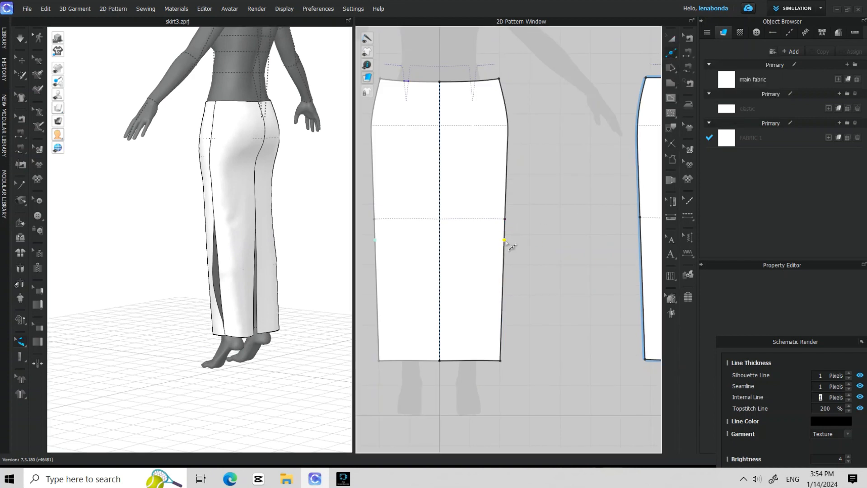
middle_drag(651, 254, 603, 247)
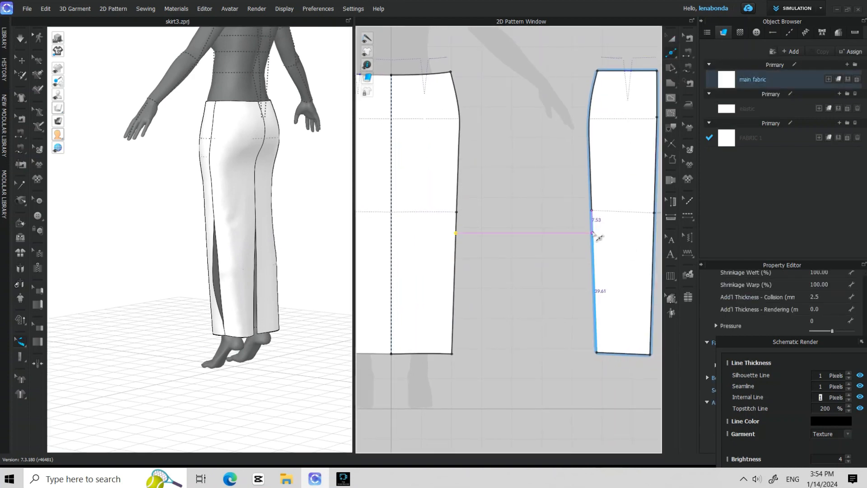
scroll(594, 233, up, 3)
scroll(595, 234, down, 5)
scroll(565, 268, up, 4)
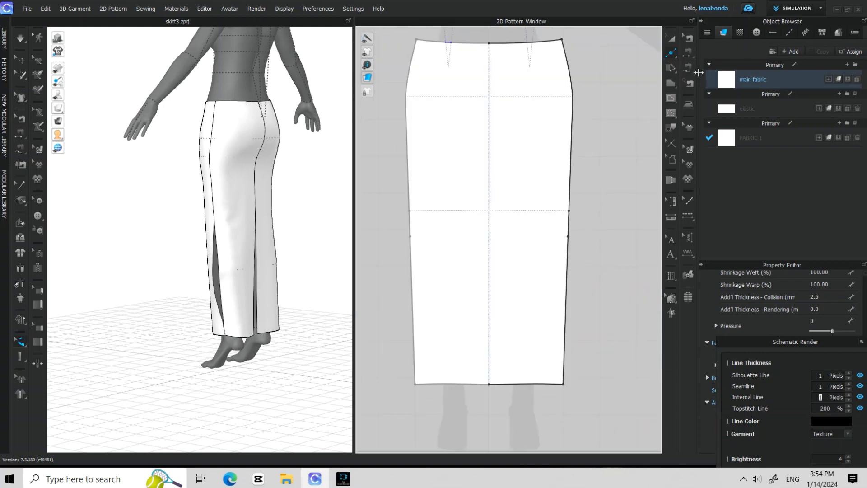
Step: Remove the segment points at the original hem level from the front and back side seams
click(672, 53)
click(706, 52)
click(570, 211)
scroll(572, 213, down, 4)
middle_drag(573, 213, 489, 196)
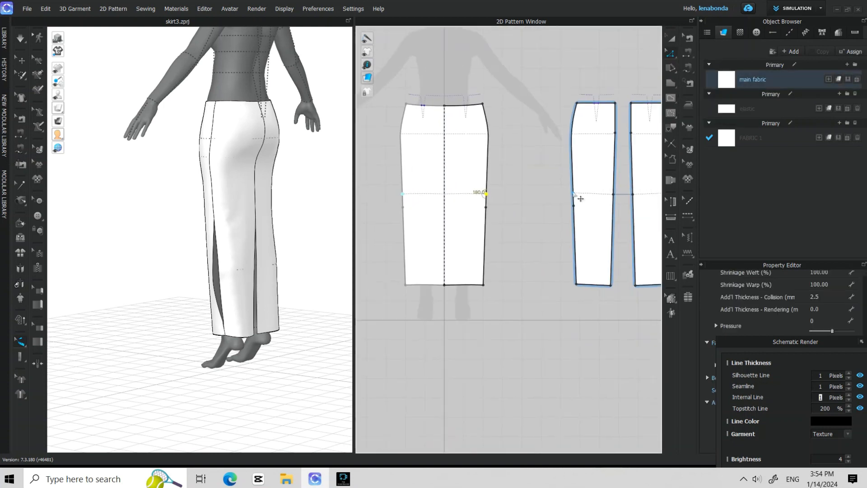
shift+click(574, 193)
right_click(575, 194)
click(626, 275)
Step: Move the side hem corners of the front and back panels slightly outward to flare the lower side seams
click(484, 285)
scroll(480, 286, up, 4)
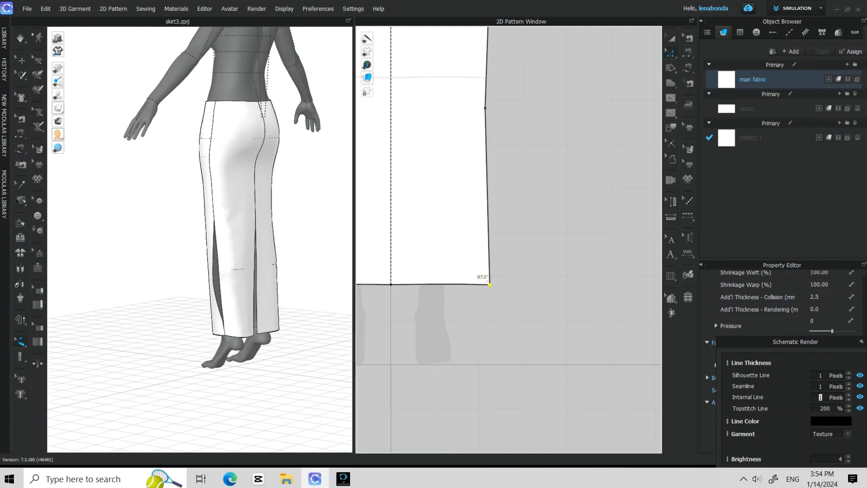
scroll(492, 286, down, 5)
scroll(540, 273, up, 4)
click(533, 271)
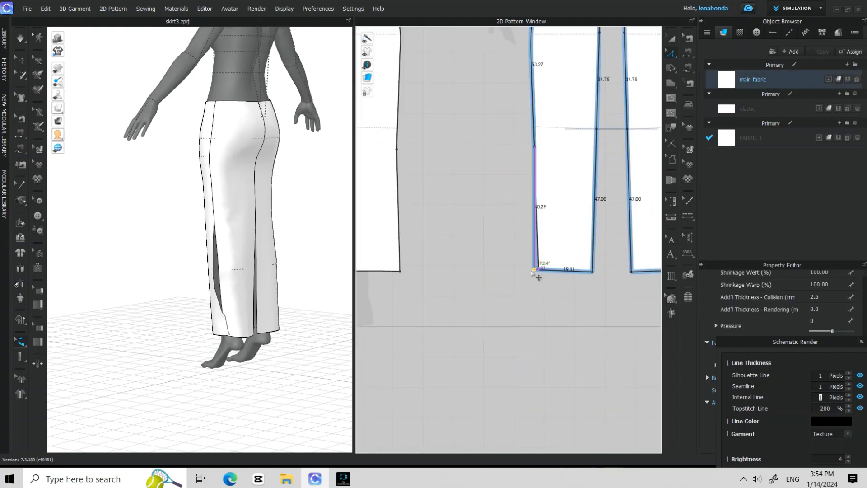
scroll(530, 271, up, 3)
drag(528, 270, 533, 270)
scroll(545, 304, down, 4)
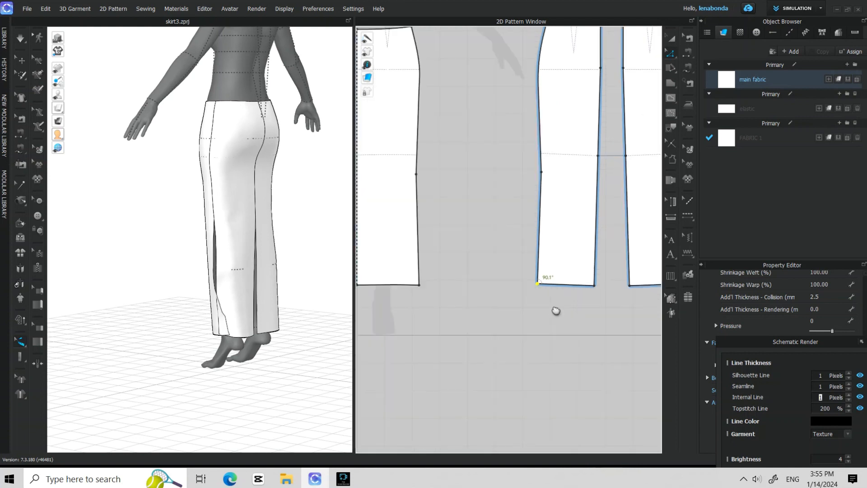
Step: Move the side hem corner of the back panel slightly to correct the angle between hem and side seam
middle_drag(555, 310, 536, 308)
scroll(594, 284, up, 3)
drag(562, 284, 569, 285)
scroll(586, 309, down, 3)
Step: Square the front panel's side hem corner with Perpendicular Pattern Corner, using a 0.50 cm length and Start direction
middle_drag(519, 312, 628, 307)
right_click(480, 290)
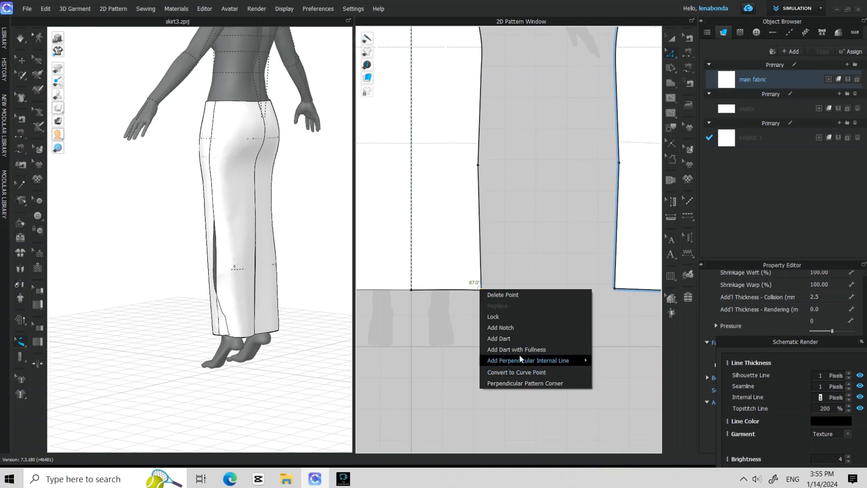
click(525, 383)
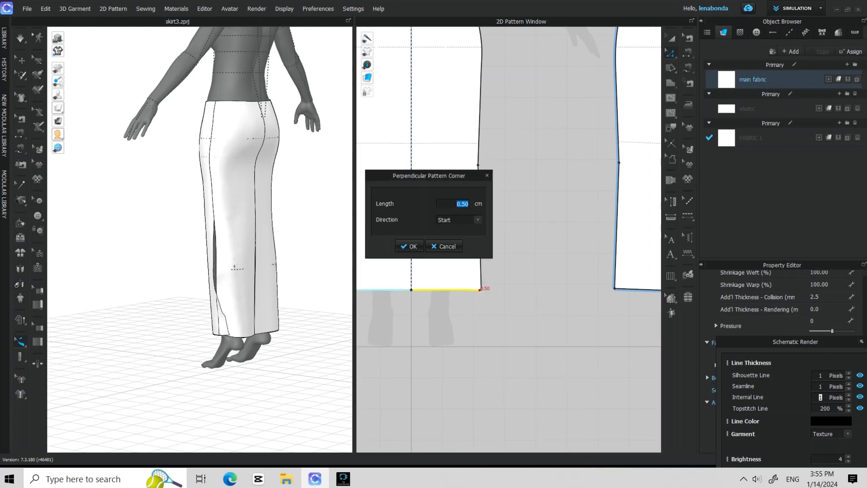
click(413, 248)
Step: Delete the surplus curve points along the front hem beside the squared side corner
scroll(479, 298, up, 5)
middle_drag(489, 276, 616, 269)
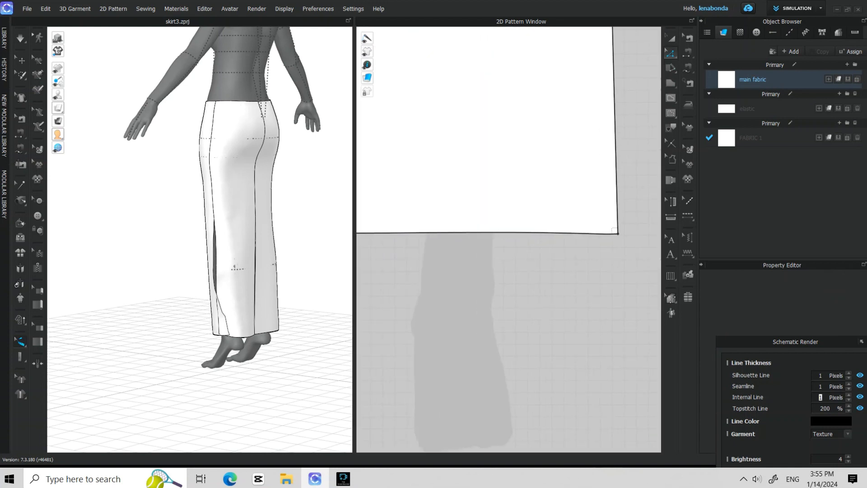
click(671, 53)
click(714, 83)
drag(402, 208, 603, 269)
key(Delete)
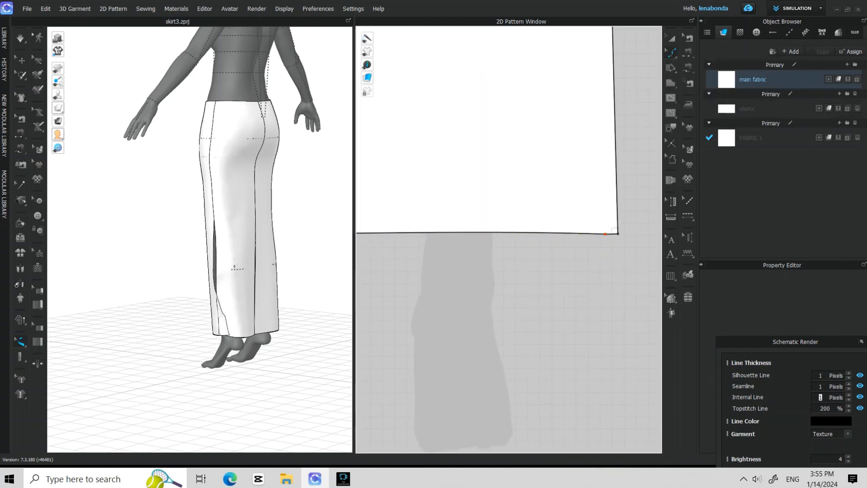
Step: Shift the front hem's centre point slightly so the hem runs smoothly across the fold line
scroll(604, 266, up, 6)
middle_drag(637, 95, 511, 210)
scroll(595, 213, down, 10)
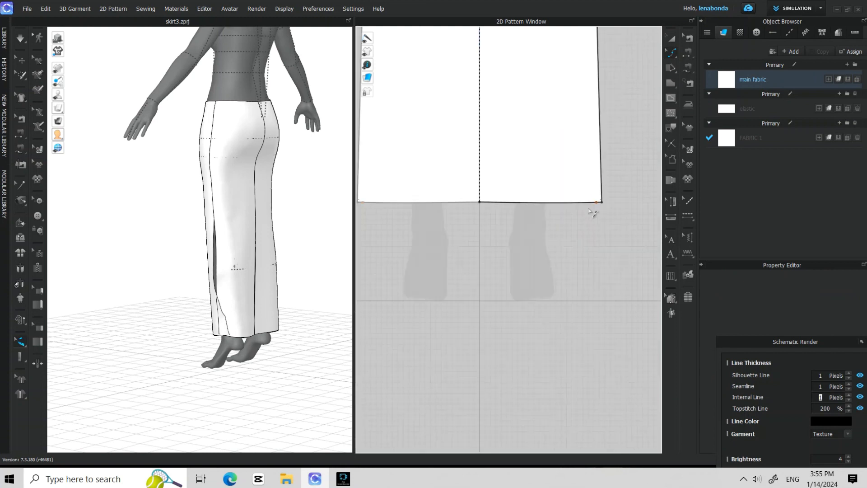
drag(501, 204, 506, 198)
scroll(501, 209, up, 6)
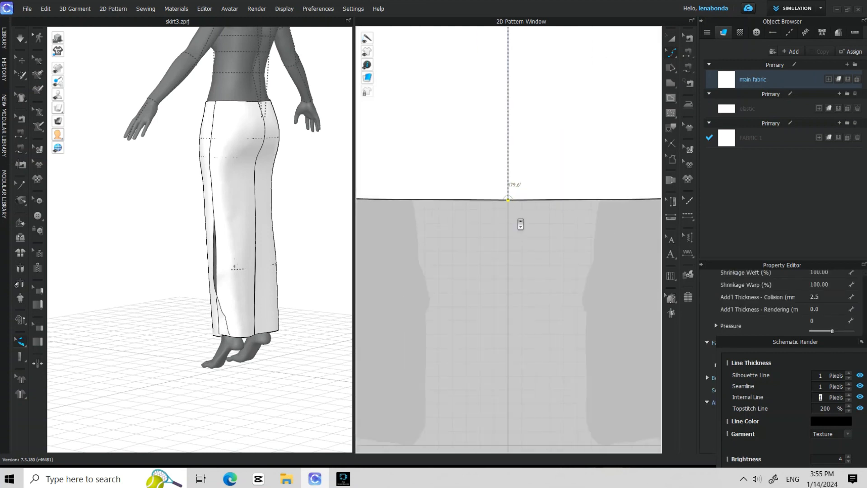
Step: Simulate the skirt with the corrected front hem on the avatar
scroll(519, 217, down, 10)
click(671, 39)
click(533, 118)
middle_drag(533, 118, 505, 230)
key(space)
Step: Extend the side seam's sewing down to the hem on the front and back panels and simulate the skirt
key(b)
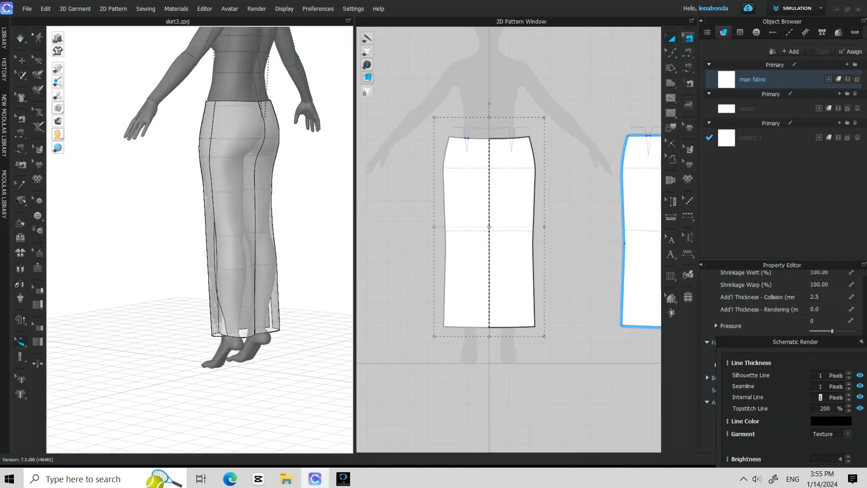
click(534, 245)
drag(531, 319, 536, 330)
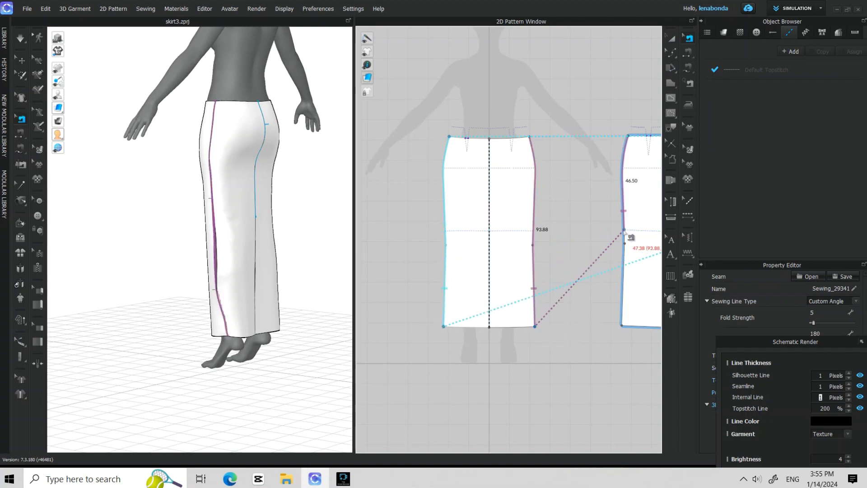
drag(624, 231, 622, 331)
key(space)
Step: Extend the centre back seam's sewing down to the hem and simulate the skirt
key(b)
scroll(427, 283, down, 5)
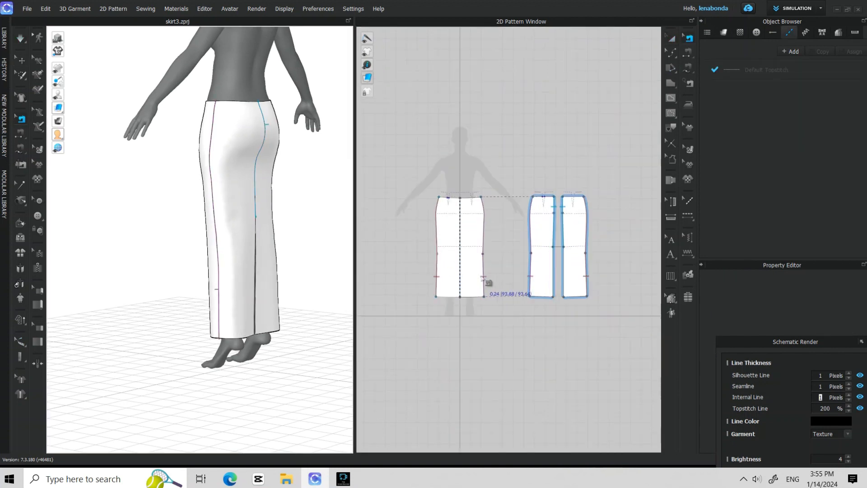
scroll(574, 280, up, 4)
drag(544, 222, 549, 312)
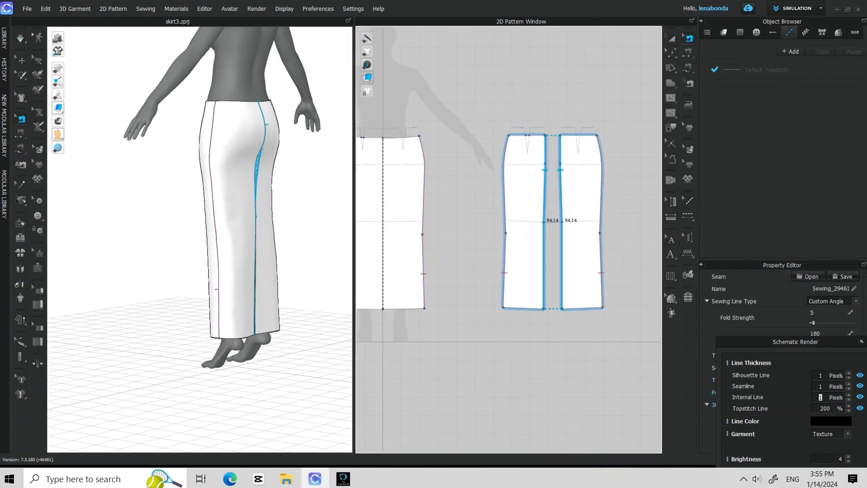
key(space)
Step: Offset the front panel's waist edge inward as an internal line just below the waist
right_drag(258, 192, 275, 187)
click(242, 158)
right_drag(217, 131, 268, 118)
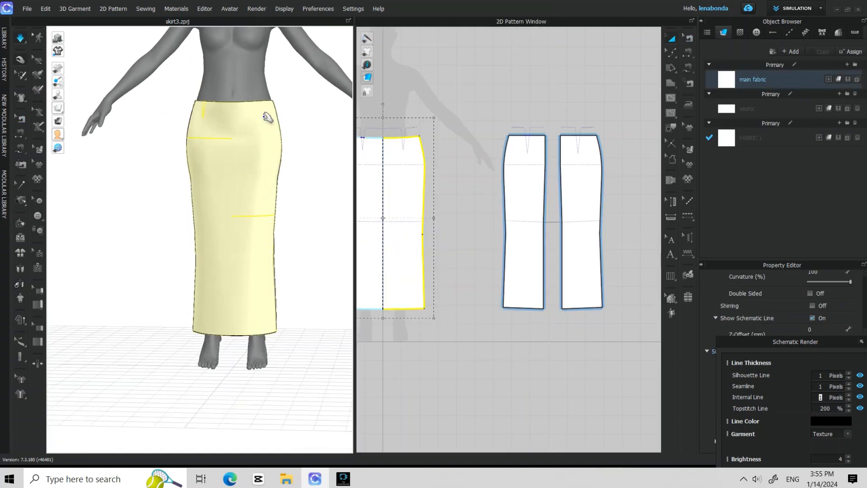
middle_drag(479, 181, 591, 180)
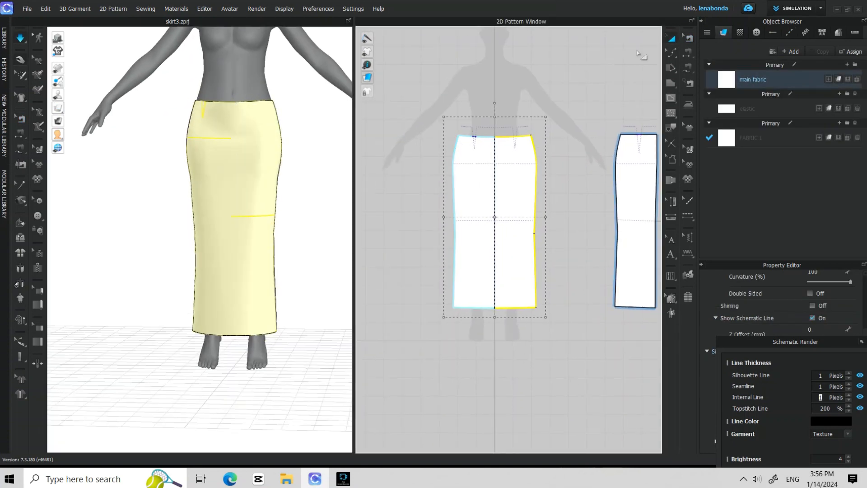
click(672, 54)
click(692, 52)
scroll(511, 148, up, 4)
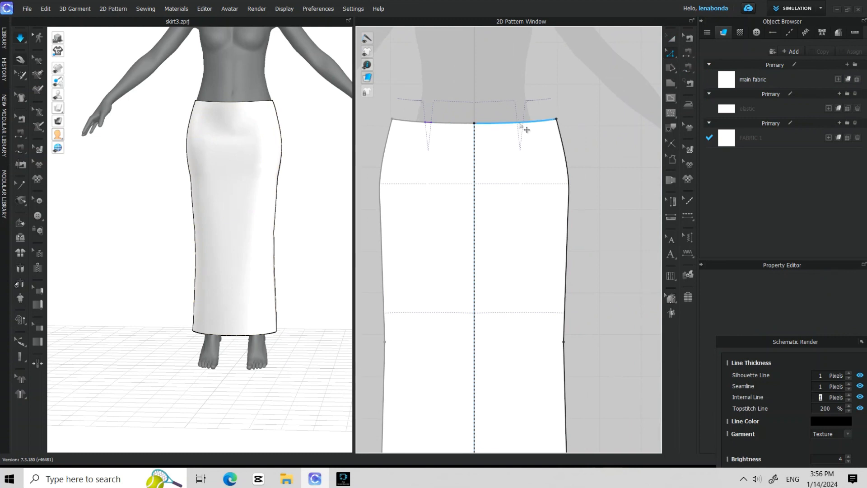
right_click(520, 123)
click(580, 241)
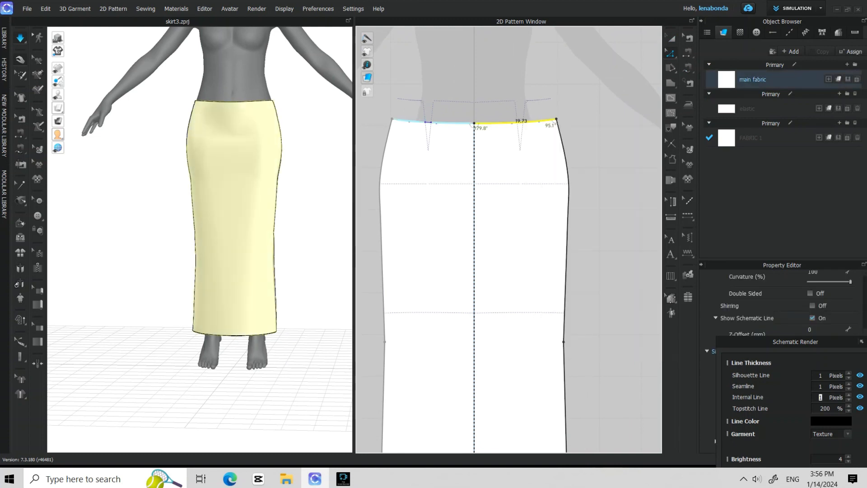
click(410, 277)
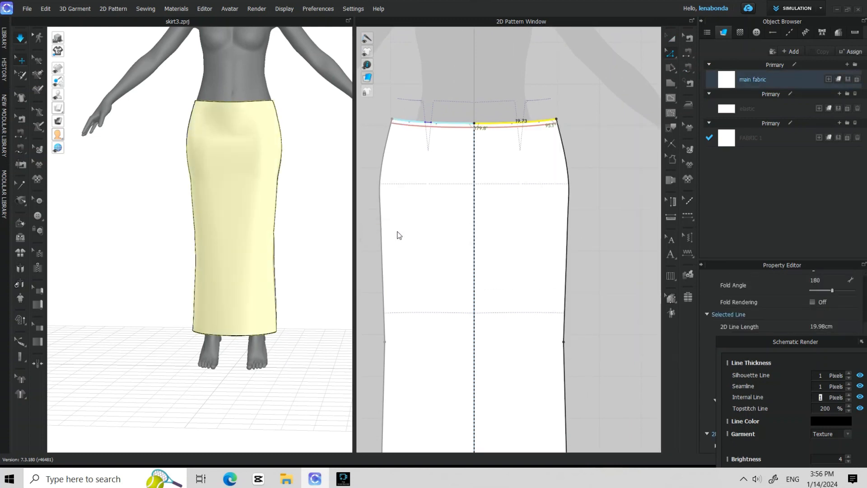
Step: Offset the back panels' waist edge inward as an internal line matching the front
scroll(398, 232, down, 4)
scroll(528, 209, up, 4)
right_click(517, 149)
click(536, 247)
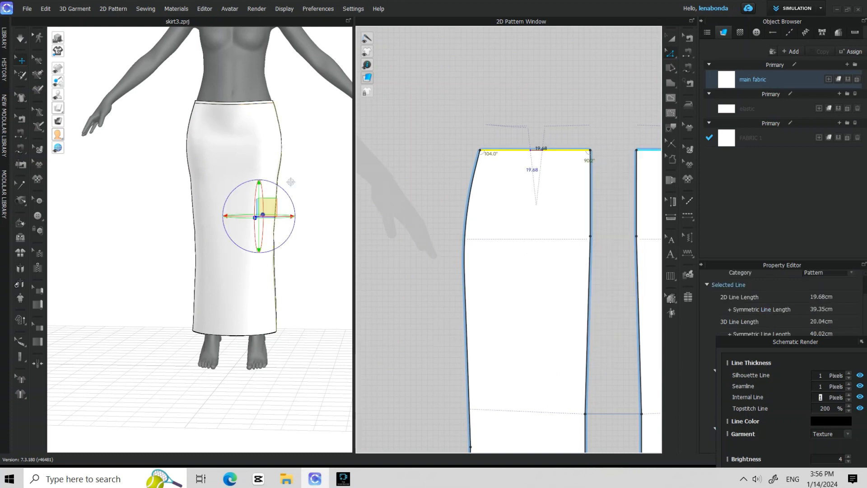
click(410, 277)
scroll(556, 249, down, 4)
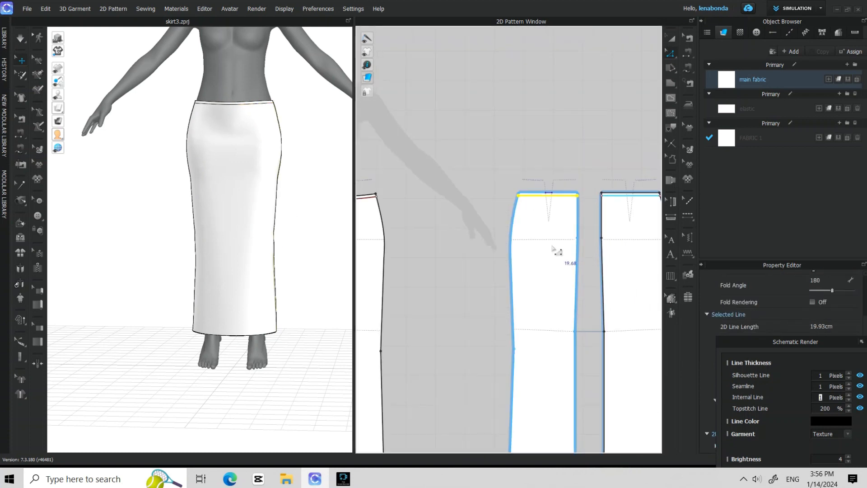
Step: Add points on the panel outlines where the internal waist lines meet the seams
scroll(492, 190, up, 6)
key(x)
click(573, 234)
middle_drag(496, 181, 378, 155)
scroll(561, 200, down, 5)
click(567, 225)
middle_drag(383, 187, 467, 207)
scroll(466, 207, up, 5)
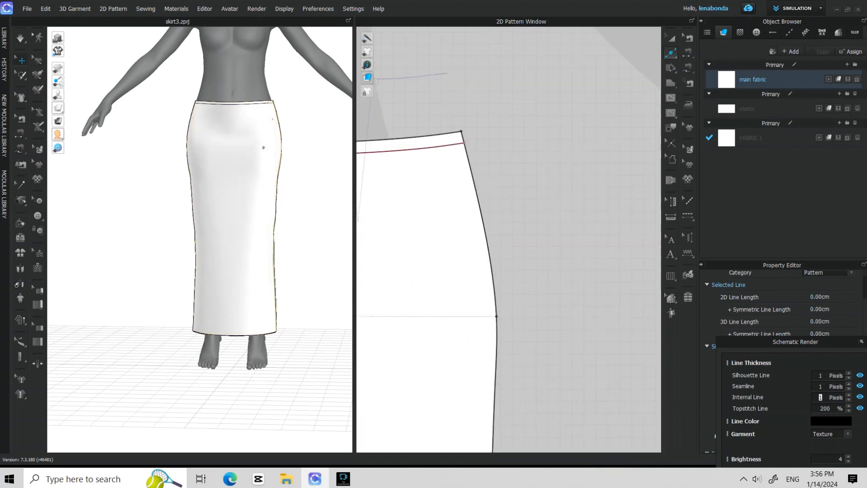
Step: Move the front panel's side waist corner slightly outward and measure the front waist edge
click(265, 183)
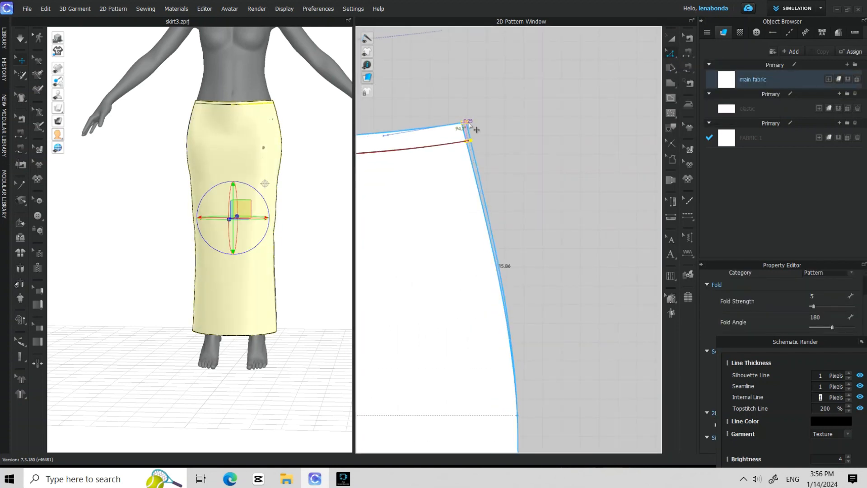
drag(477, 130, 491, 124)
scroll(517, 151, down, 6)
click(577, 202)
middle_drag(592, 191, 582, 171)
scroll(463, 137, up, 5)
click(478, 137)
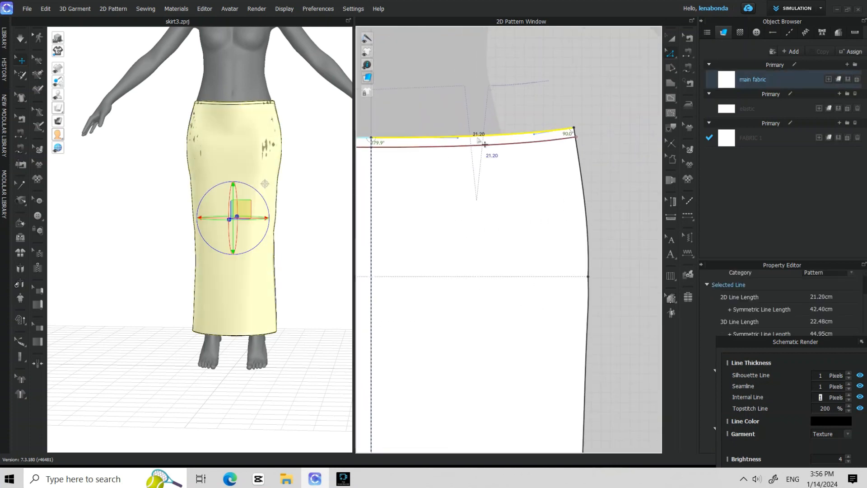
Step: Create an 18 by 1 cm rectangle above the front waist and unfold it with symmetric editing and sewing
right_click(671, 86)
click(703, 93)
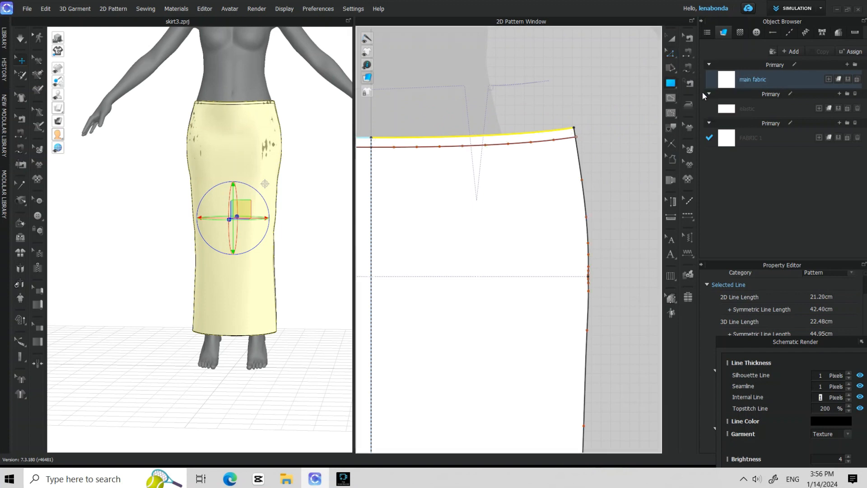
click(544, 56)
text(18)
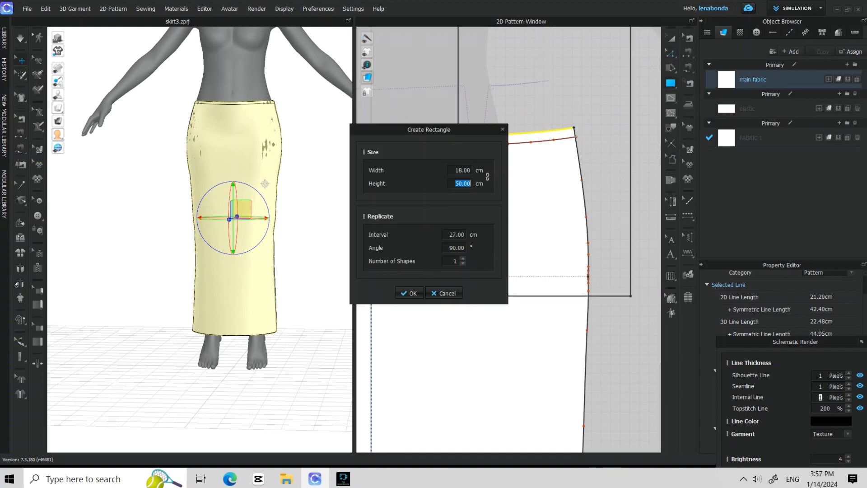
text(1)
click(410, 294)
right_click(536, 161)
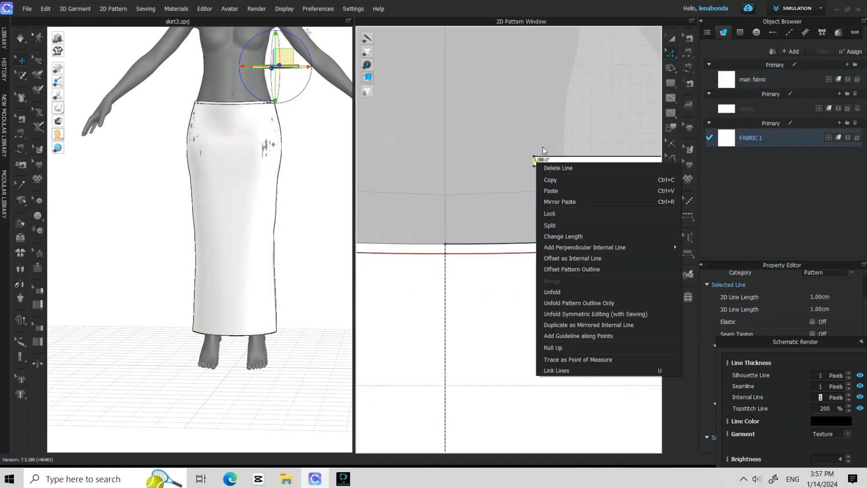
click(609, 314)
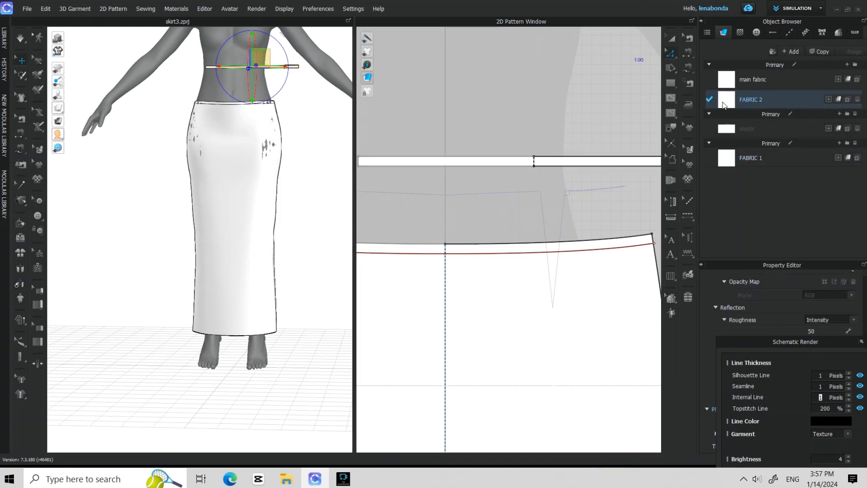
Step: Name the newly added fabric elastic and assign the existing elastic fabric, with its Elastic physical property, to the front waist strip
key(Return)
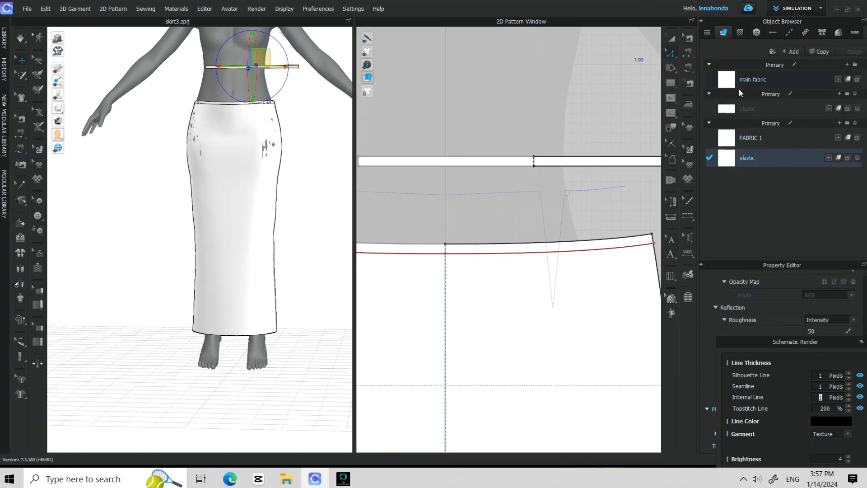
click(570, 161)
click(738, 106)
drag(795, 341, 28, 332)
scroll(840, 361, down, 3)
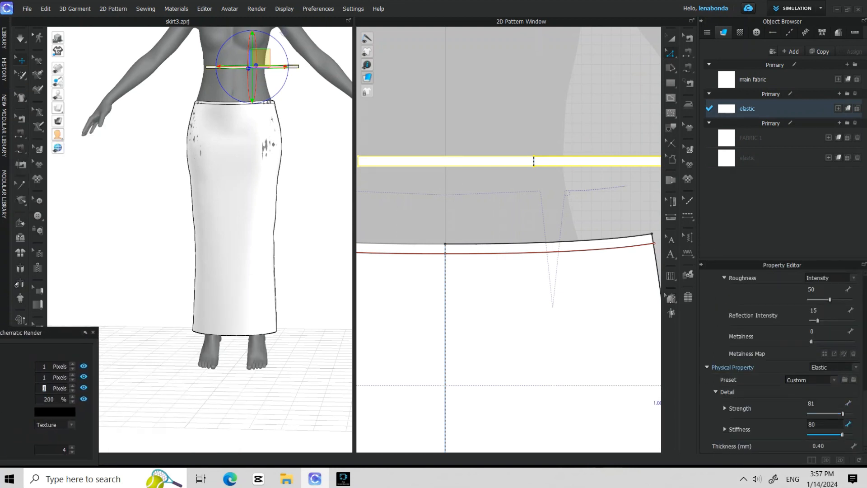
scroll(533, 161, down, 3)
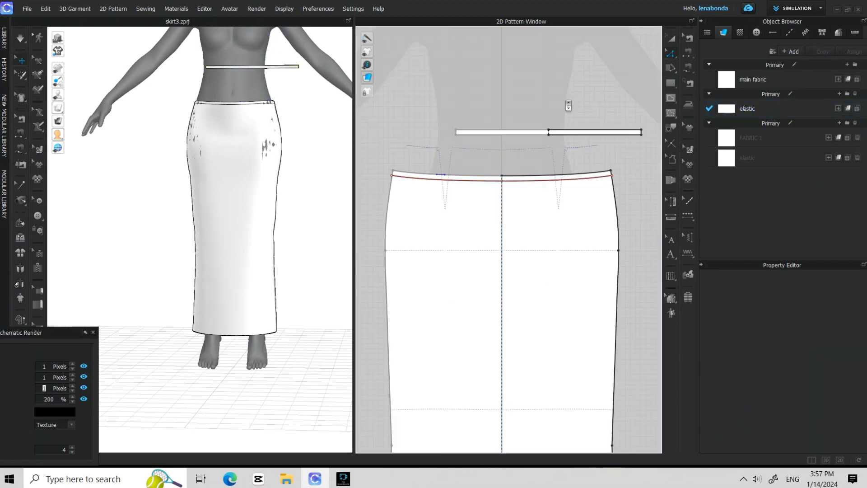
Step: Sew one long edge of the elastic strip to the front waist edge and the other to the internal line below
scroll(568, 107, down, 2)
key(n)
click(462, 116)
click(427, 144)
click(523, 115)
click(524, 144)
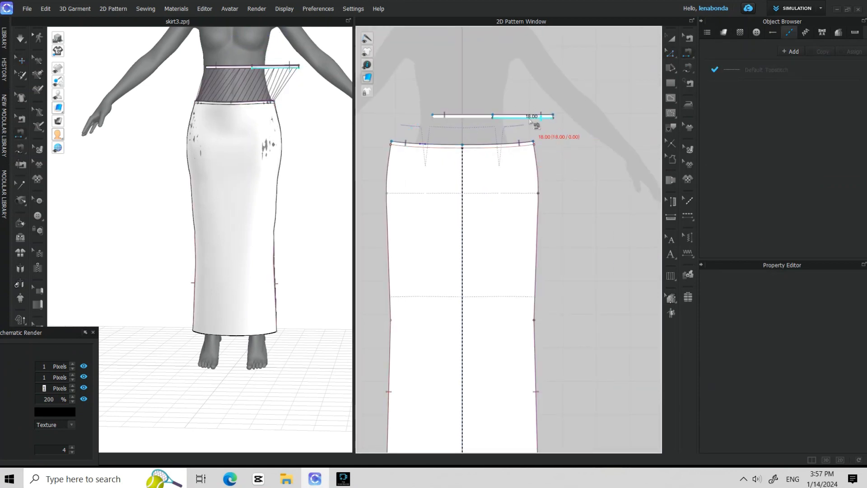
Step: Place the front elastic strip onto the waist of the skirt with Smart Arrangement
key(a)
right_click(286, 68)
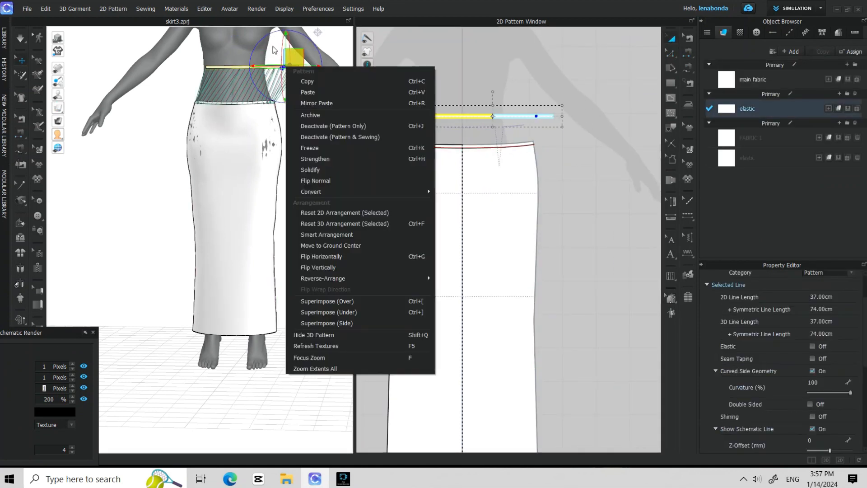
click(343, 234)
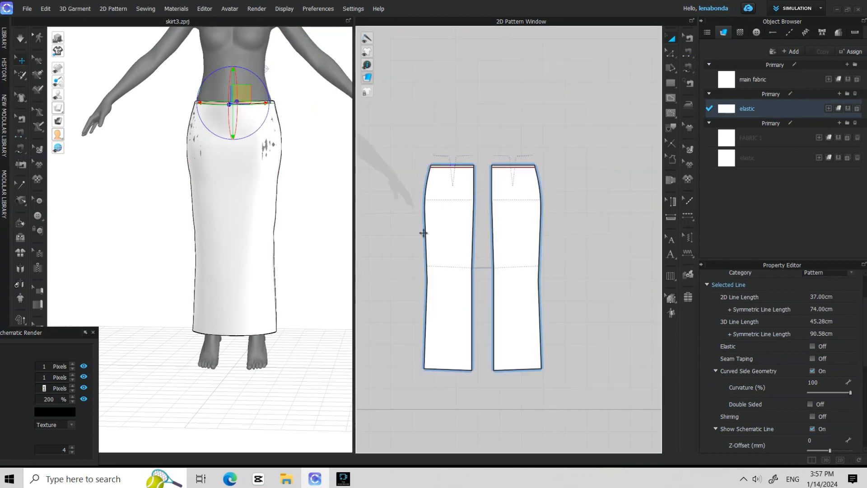
Step: Measure the back panel's waist edge and create a 17 by 1 cm rectangle above it for the back elastic
click(672, 53)
click(479, 106)
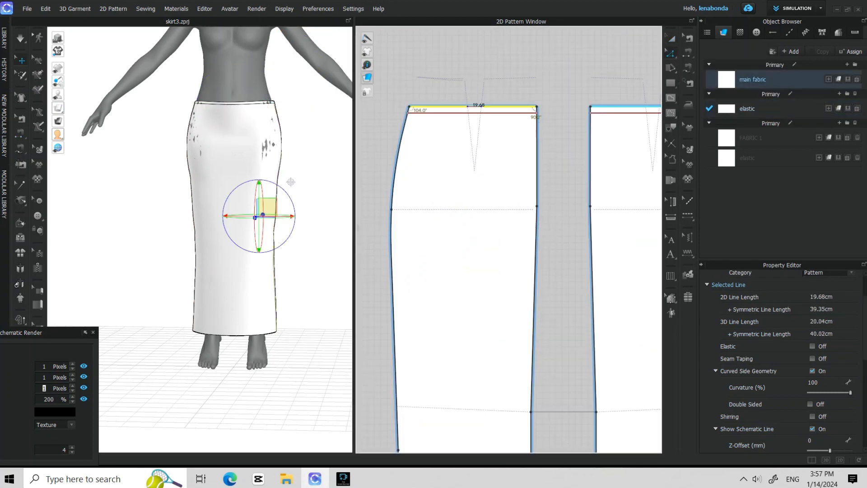
click(620, 212)
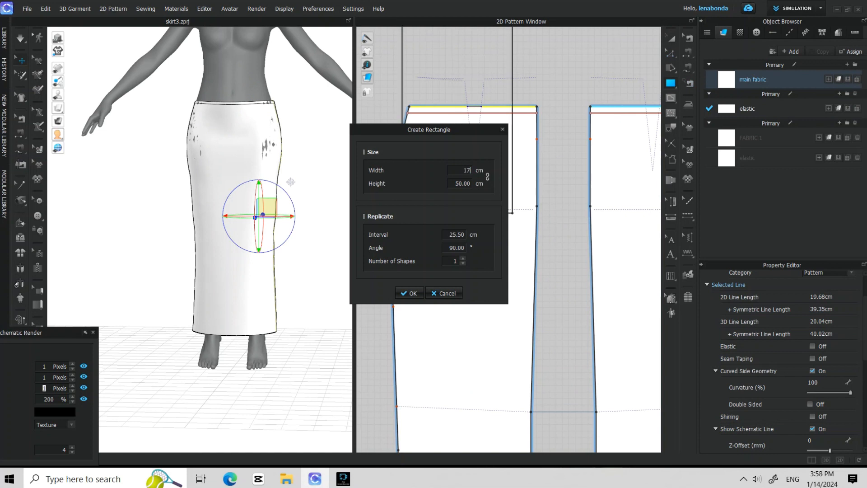
click(409, 292)
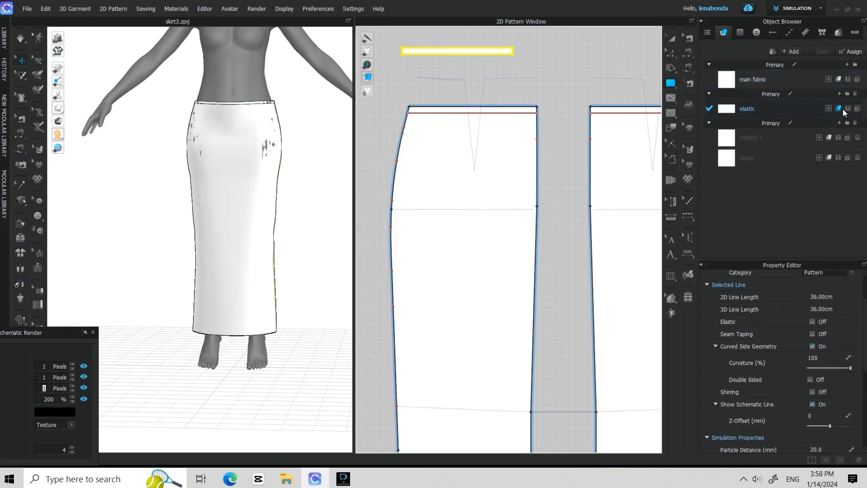
Step: Sew the back elastic strip's upper edge to the back waist edge and its lower edge to the internal line
click(687, 53)
click(487, 48)
click(491, 107)
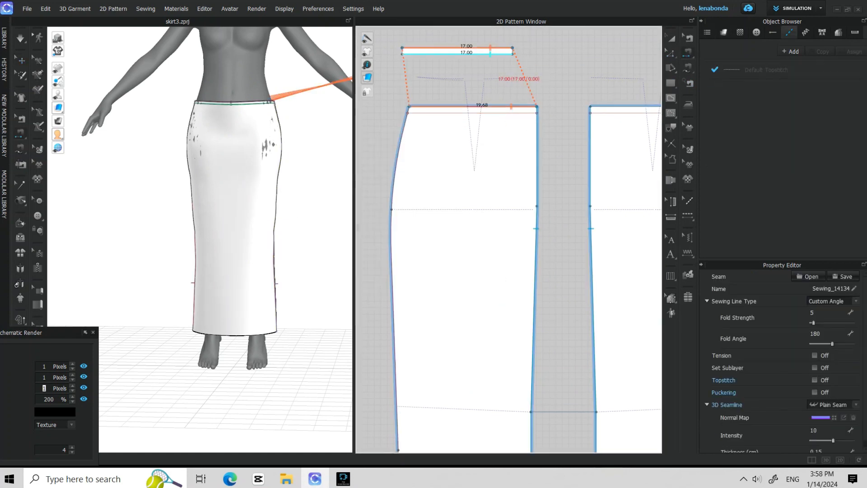
click(491, 54)
click(496, 113)
Step: Clone the back elastic strip as a symmetric pattern with sewing and sew the adjoining short ends of the two strips together
click(671, 38)
right_click(499, 47)
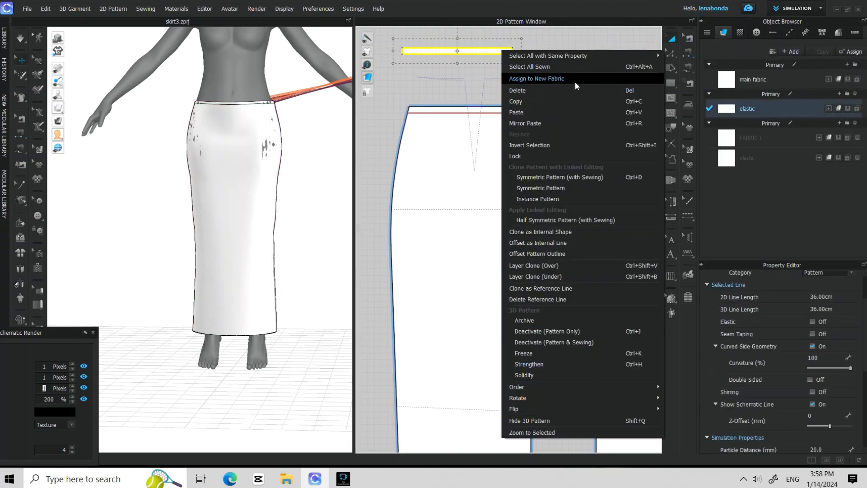
click(528, 176)
click(644, 53)
right_drag(643, 53, 523, 56)
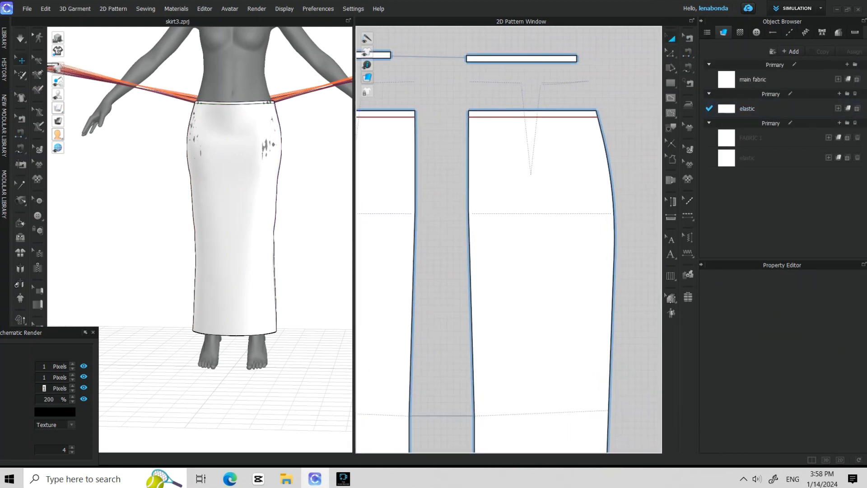
click(690, 52)
click(461, 60)
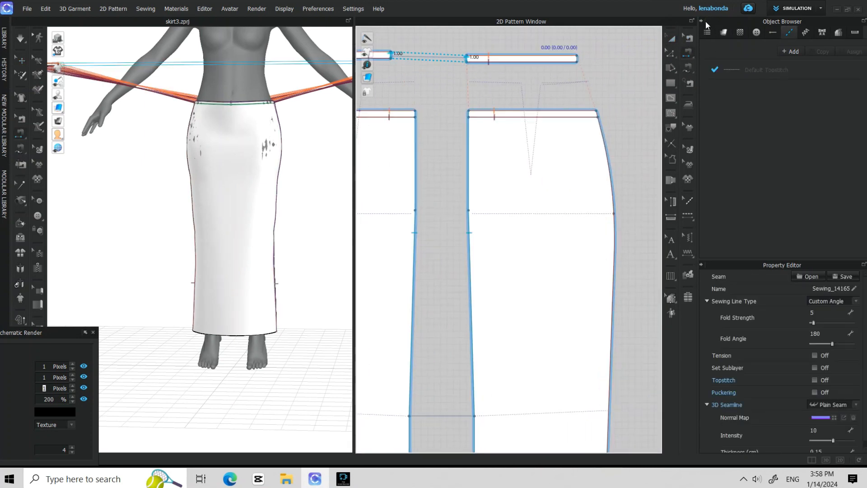
Step: Place the back elastic strips onto the skirt's back waist with Superimpose (Side)
click(672, 39)
scroll(149, 158, down, 4)
click(128, 160)
right_click(296, 163)
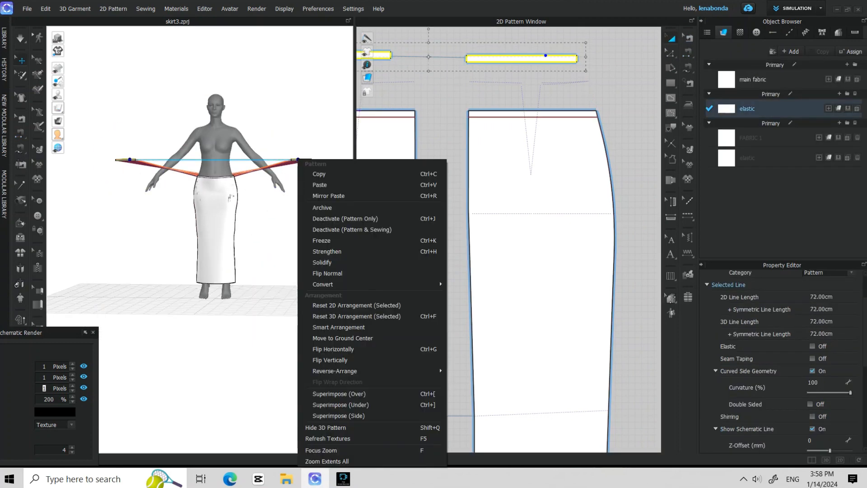
click(345, 413)
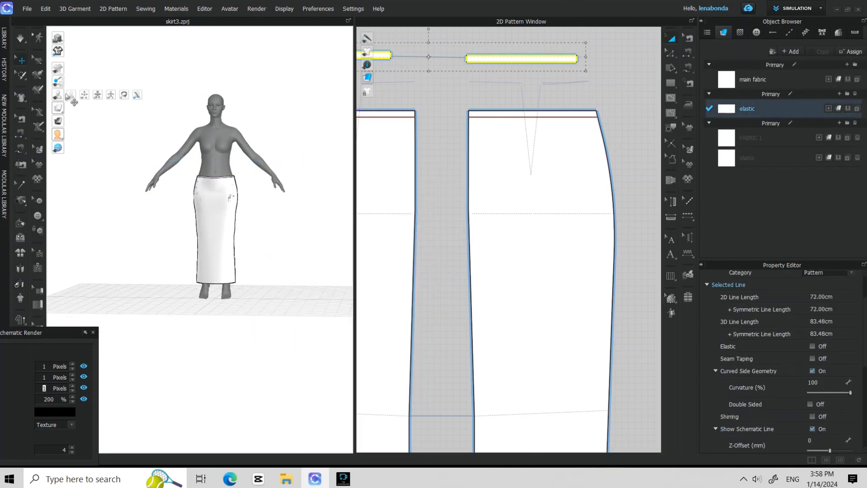
Step: Hide the avatar to examine how the elastic strips sit inside the waist, and show it again
click(70, 95)
scroll(192, 149, up, 6)
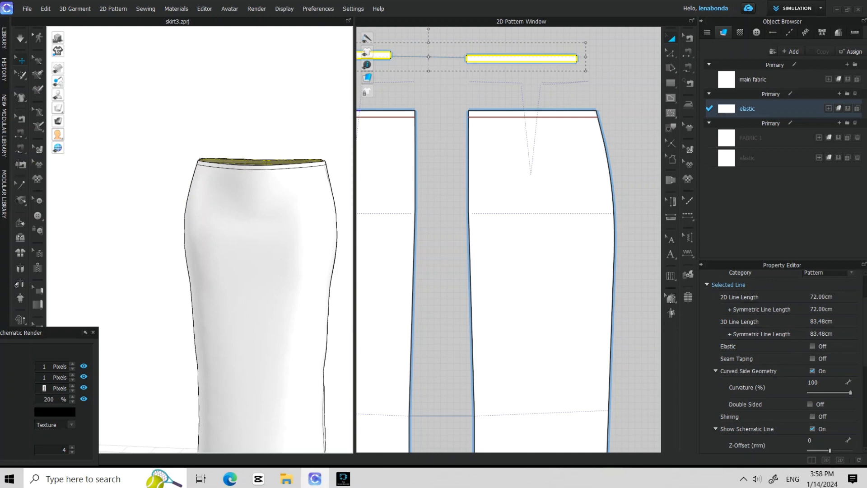
scroll(345, 227, down, 3)
right_drag(346, 227, 203, 177)
scroll(225, 199, up, 5)
scroll(226, 198, down, 5)
click(70, 94)
Step: Adjust the simulation properties of the front and back elastic strips and check the finished skirt from several sides
scroll(626, 124, down, 5)
scroll(848, 386, down, 3)
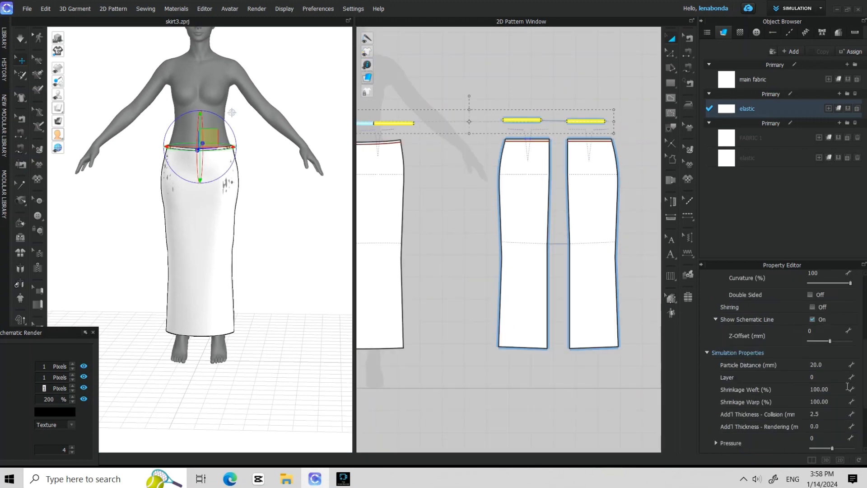
key(Return)
click(422, 268)
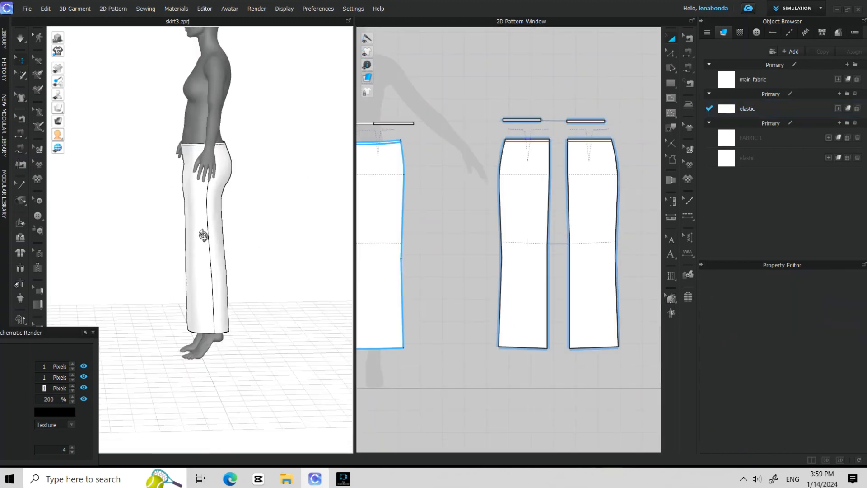
right_drag(203, 236, 158, 239)
right_drag(225, 260, 240, 246)
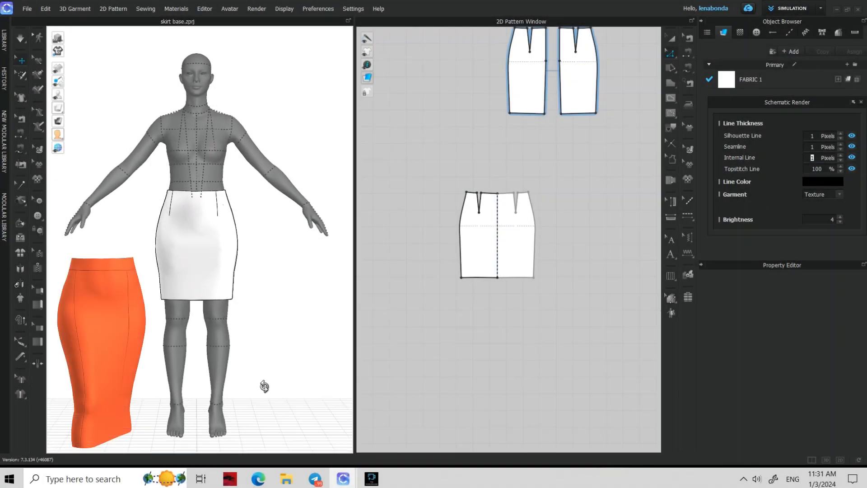
Step: Lengthen the basic skirt's front and back panels by offsetting their hem edges 20 cm, with default corners and extended side segments
mouse_move(264, 386)
right_down()
mouse_move(478, 389)
mouse_move(412, 397)
mouse_move(255, 391)
mouse_move(264, 390)
right_up()
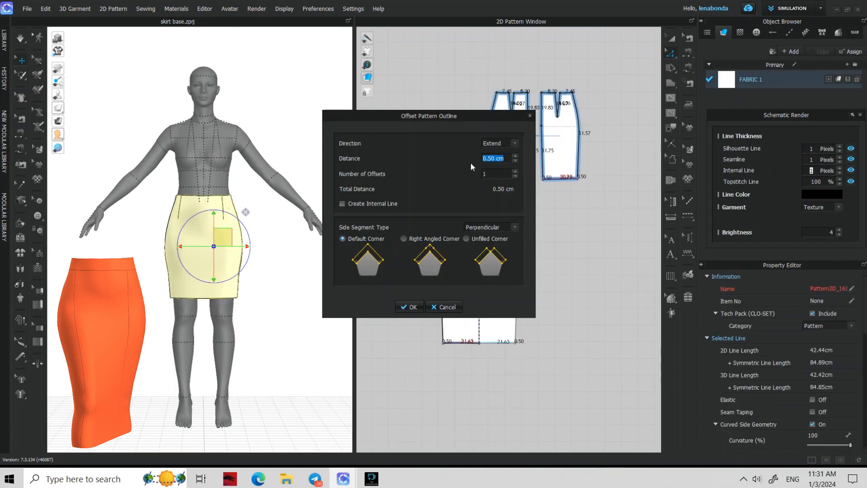
text(20)
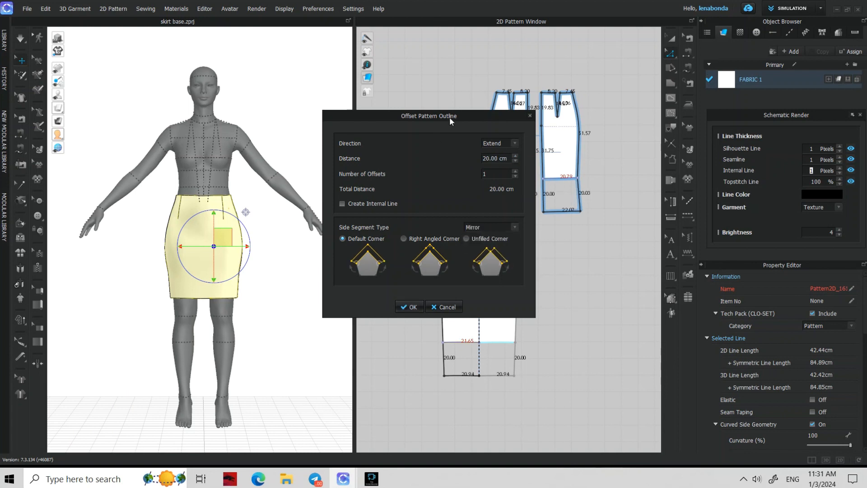
drag(450, 118, 323, 82)
click(339, 201)
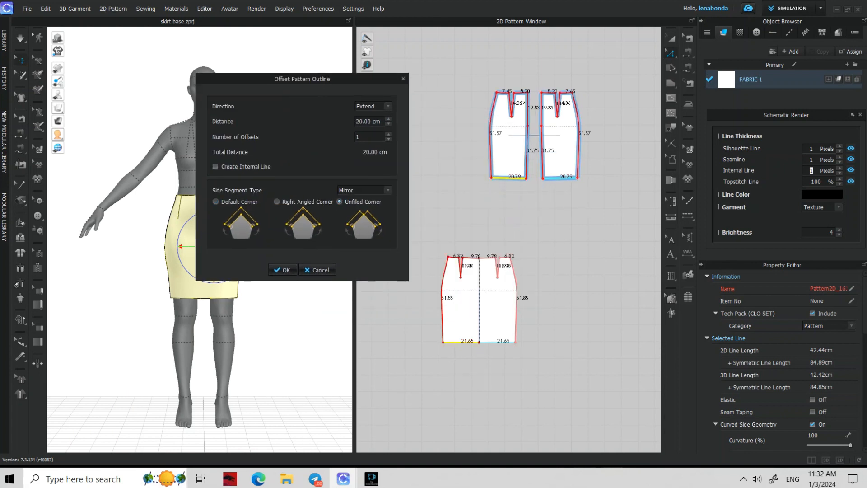
click(216, 201)
click(365, 191)
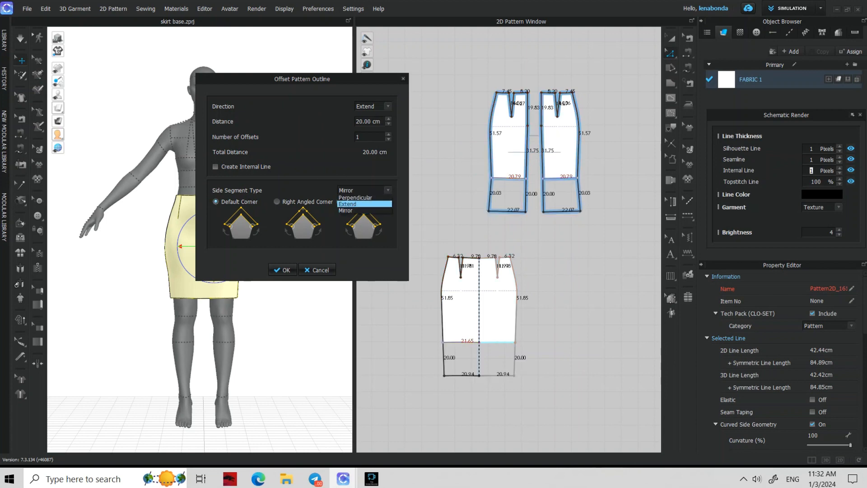
click(353, 206)
click(281, 271)
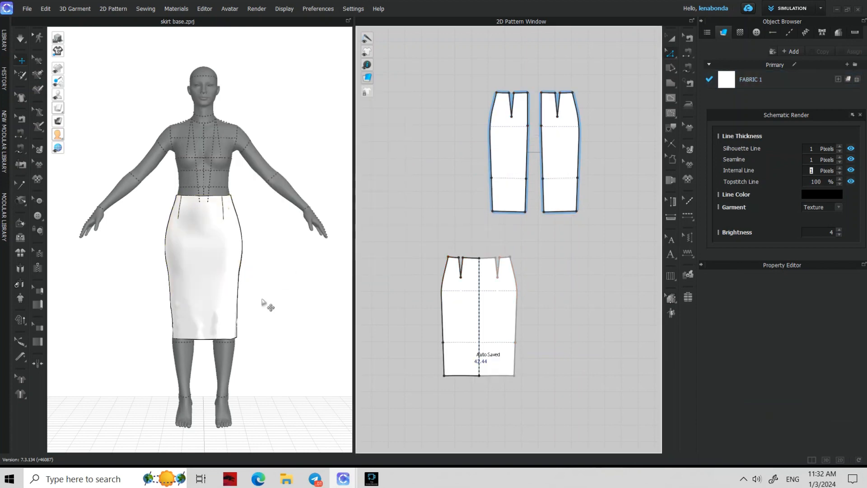
right_drag(259, 300, 379, 315)
Step: Extend the side seam sewing on the front and back panels down to the new hem
click(688, 39)
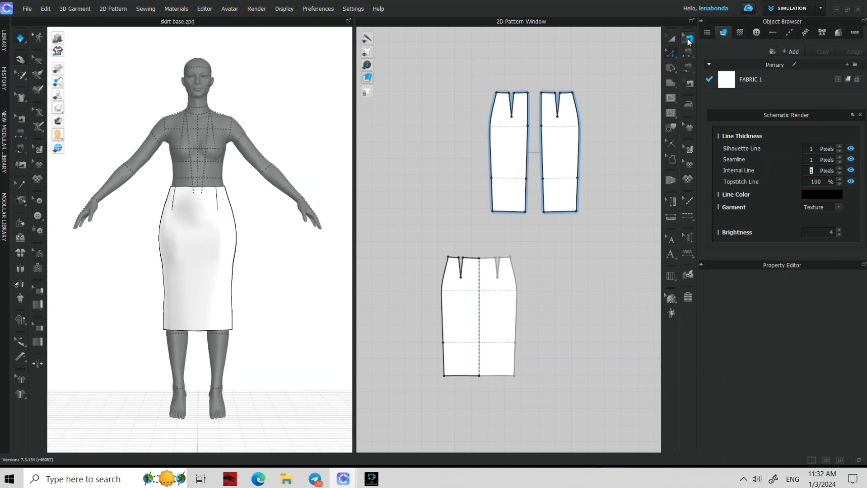
click(493, 193)
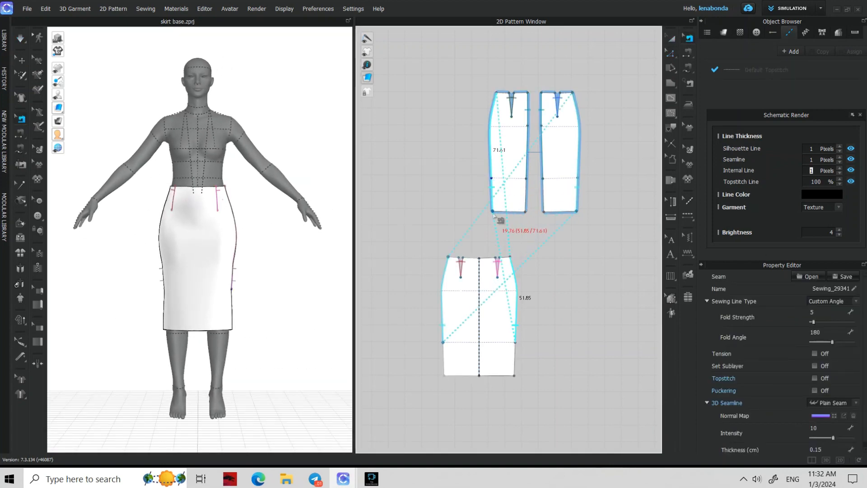
click(587, 391)
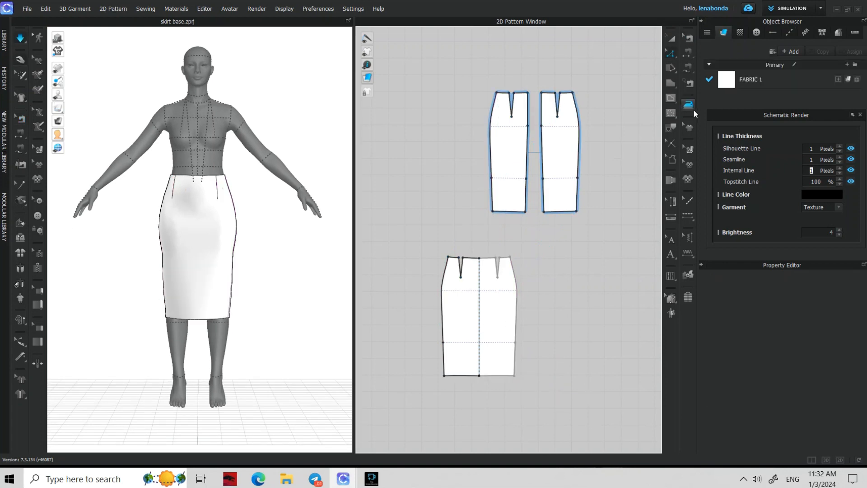
Step: Draw internal lines from the dart tips straight down to the hem on the front and back panels
click(672, 98)
click(704, 90)
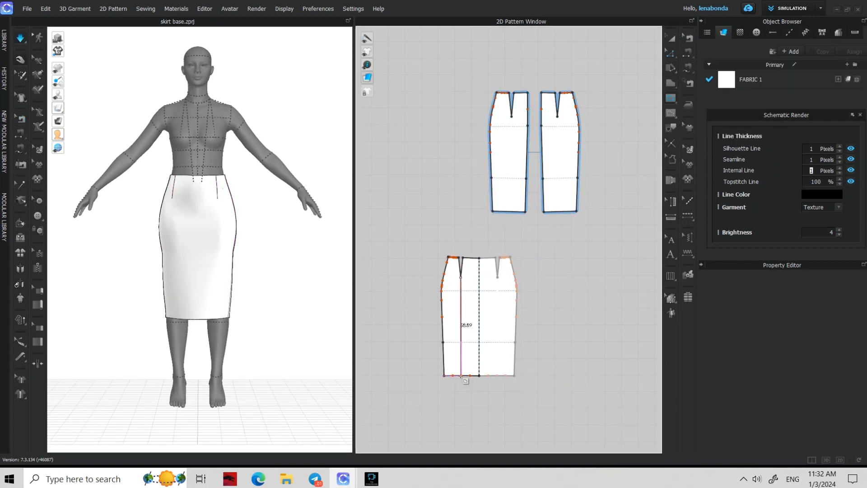
click(461, 375)
click(509, 212)
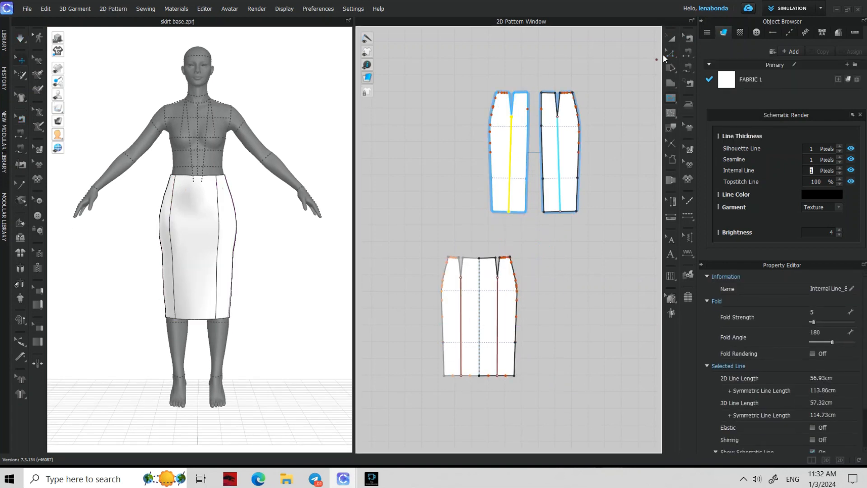
Step: Extend the centre back seam sewing down to the new hem and simulate the skirt
right_drag(330, 291, 77, 291)
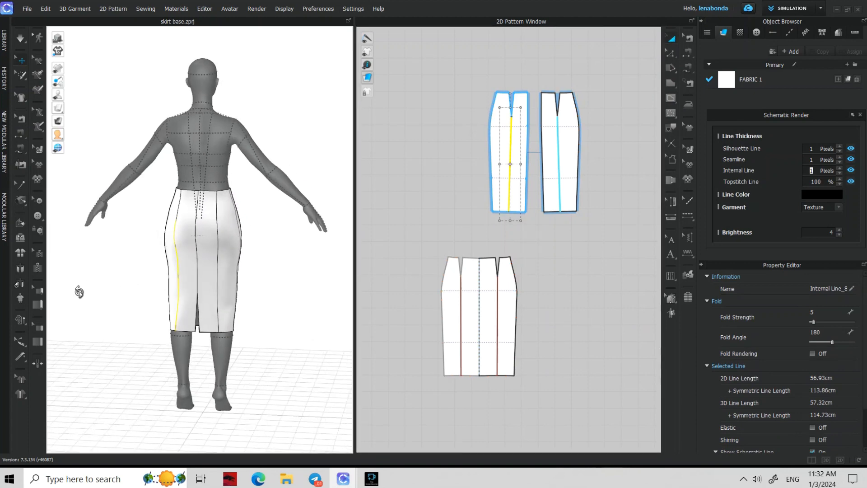
scroll(544, 177, up, 4)
key(b)
click(518, 183)
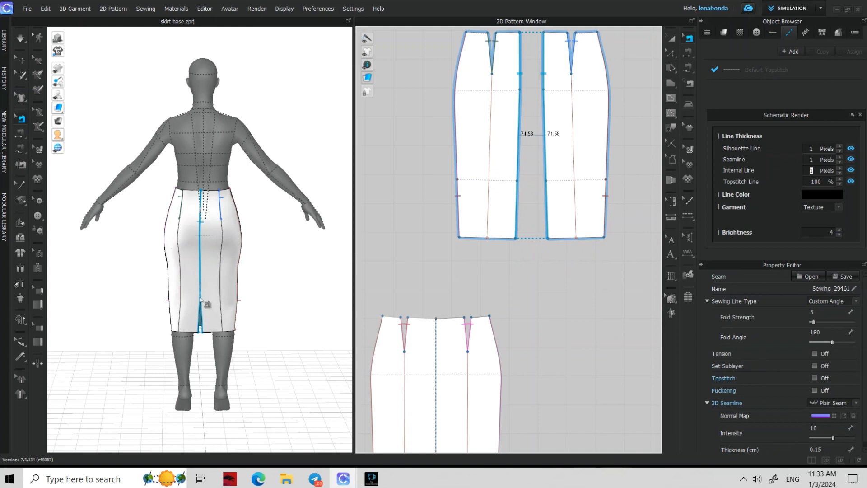
scroll(200, 299, up, 4)
right_drag(184, 259, 392, 251)
key(space)
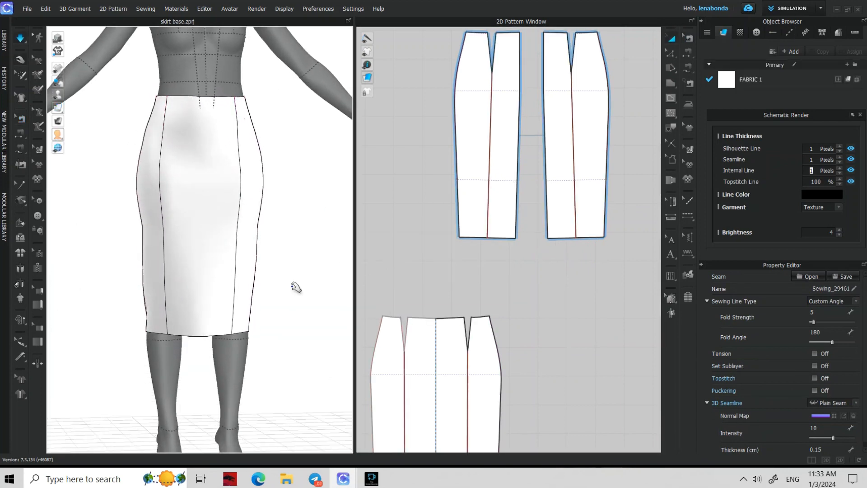
Step: Make the skirt translucent and narrow the front panel by moving its side points inward at the knee line
middle_drag(592, 243, 598, 98)
click(21, 118)
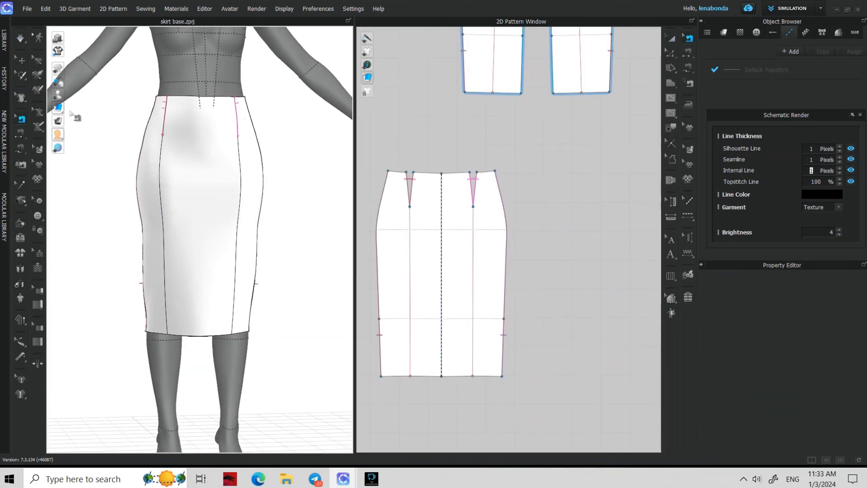
click(84, 109)
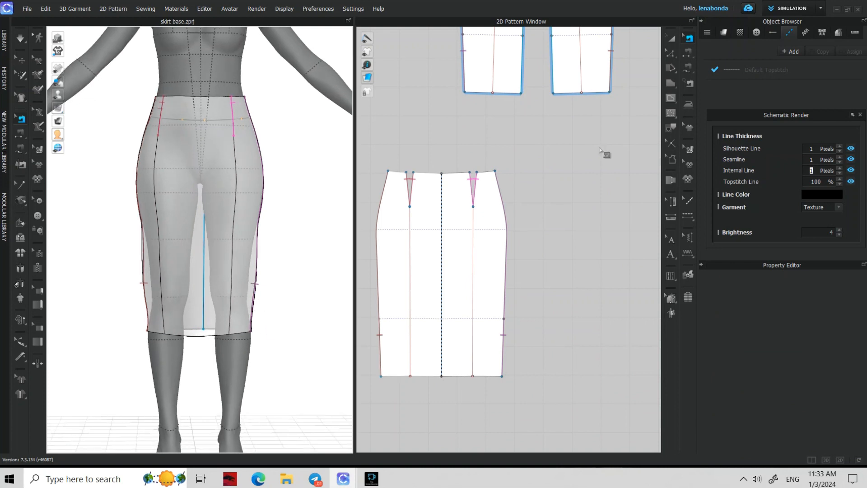
click(671, 52)
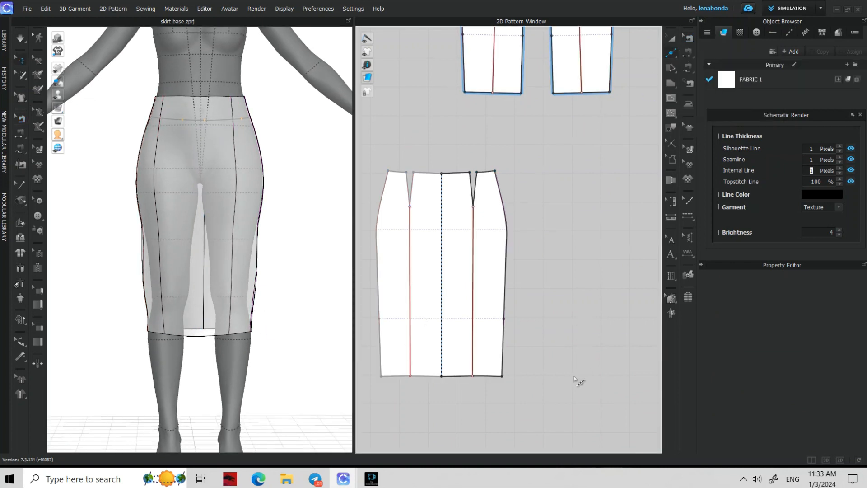
click(251, 298)
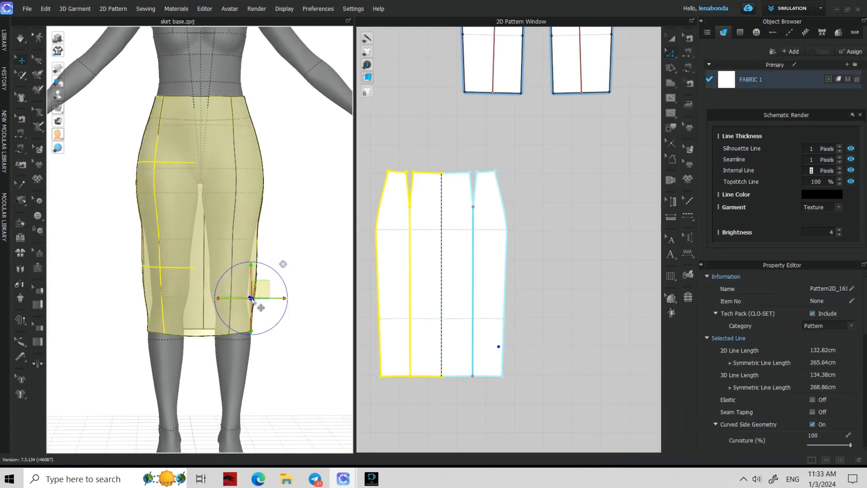
click(529, 333)
scroll(536, 326, up, 3)
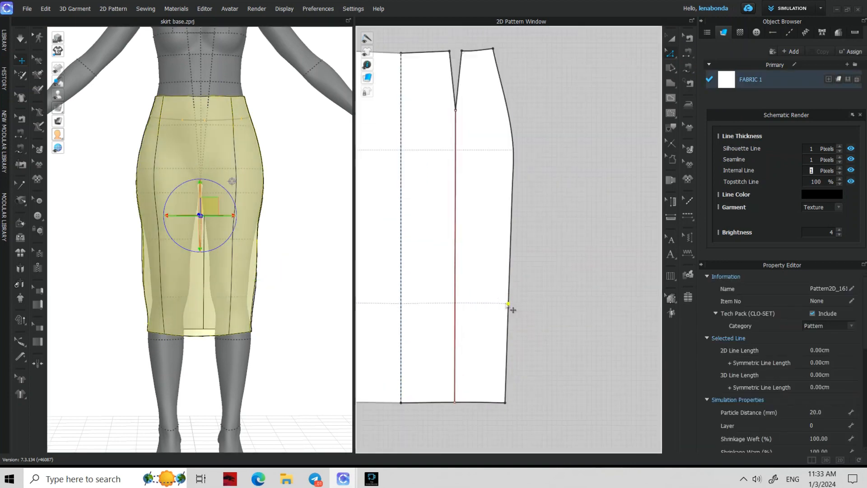
scroll(512, 310, down, 3)
Step: Shape the front internal lines into curves that narrow the centre section downward, moving their hem ends out toward the side seams
click(402, 271)
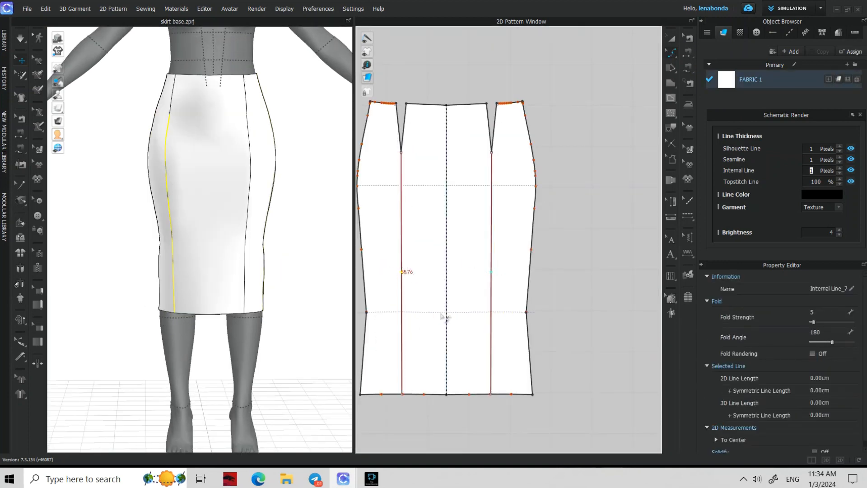
scroll(406, 272, up, 5)
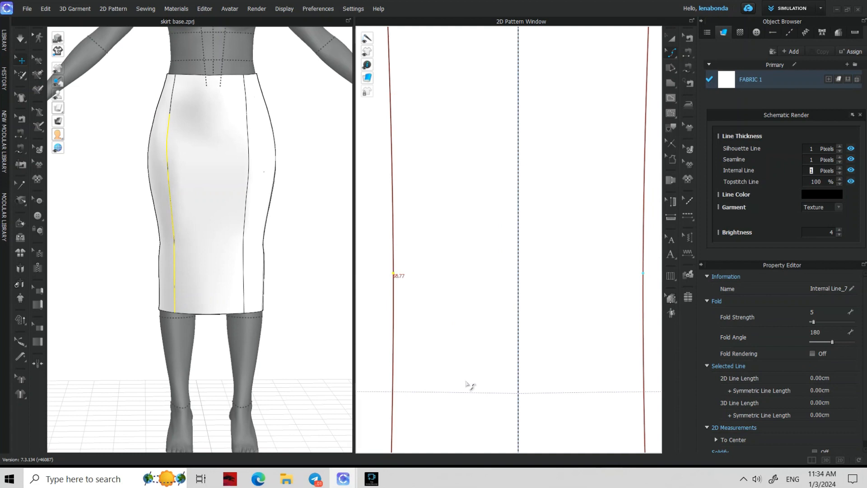
scroll(457, 324, down, 5)
scroll(433, 386, up, 6)
drag(431, 393, 398, 392)
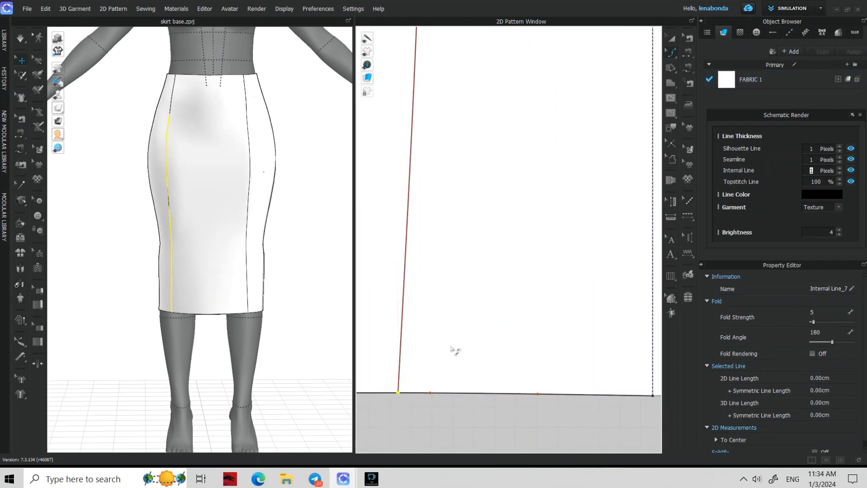
scroll(452, 330, down, 5)
drag(441, 134, 442, 155)
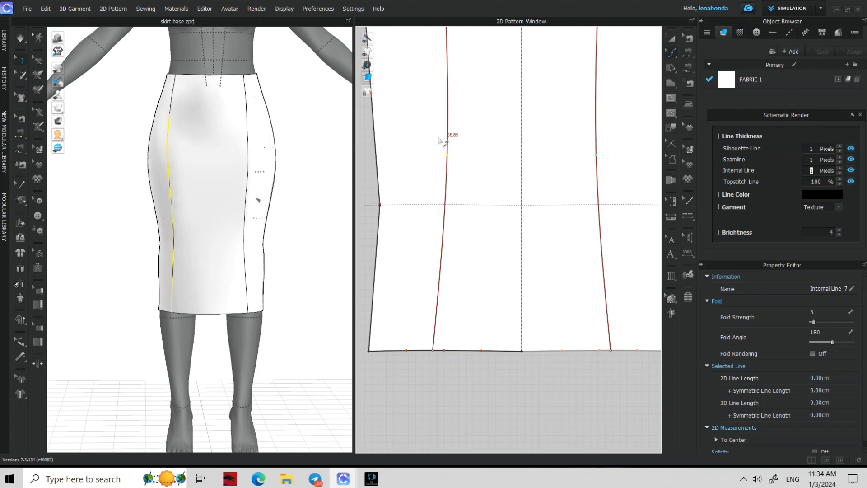
Step: Bend the back panels' internal lines into smooth curves from the dart tips to the hem with Edit Curvature
click(672, 38)
right_drag(237, 233, 292, 223)
scroll(427, 357, down, 8)
scroll(478, 174, up, 5)
click(672, 53)
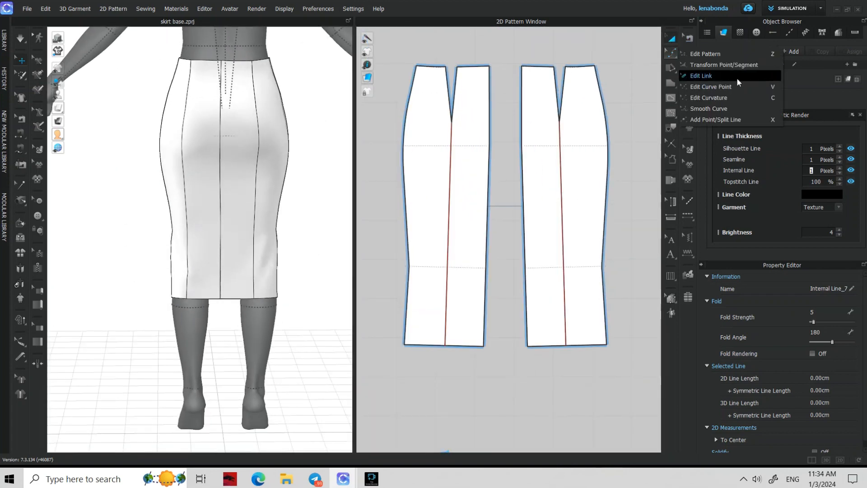
click(709, 97)
click(451, 251)
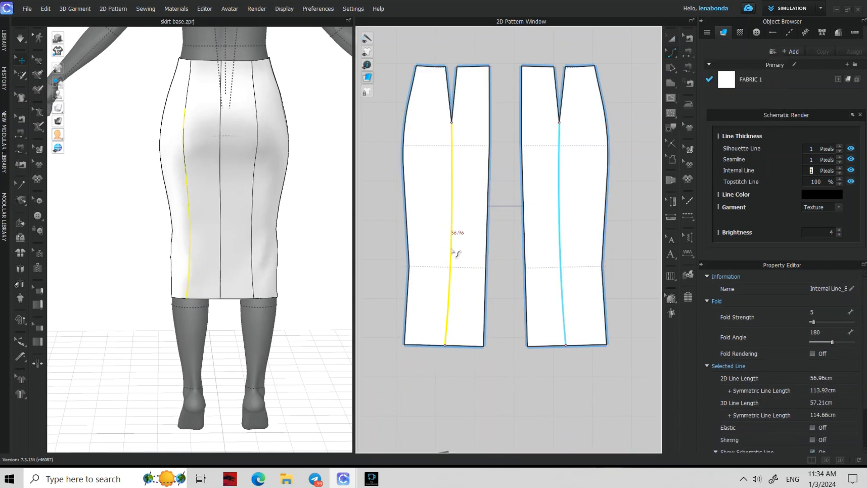
Step: Cut the front and back panels apart along the curved internal lines and sew the resulting pieces together
scroll(529, 267, down, 5)
scroll(467, 330, up, 5)
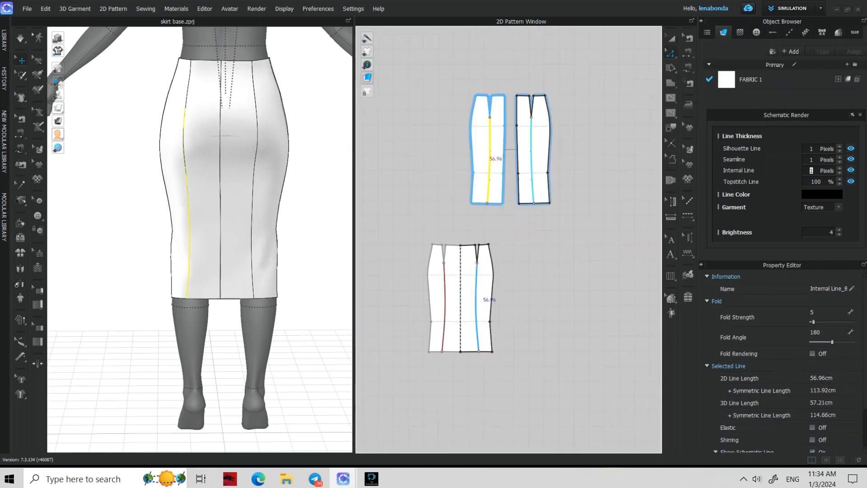
right_click(417, 294)
click(440, 374)
right_drag(137, 285, 364, 247)
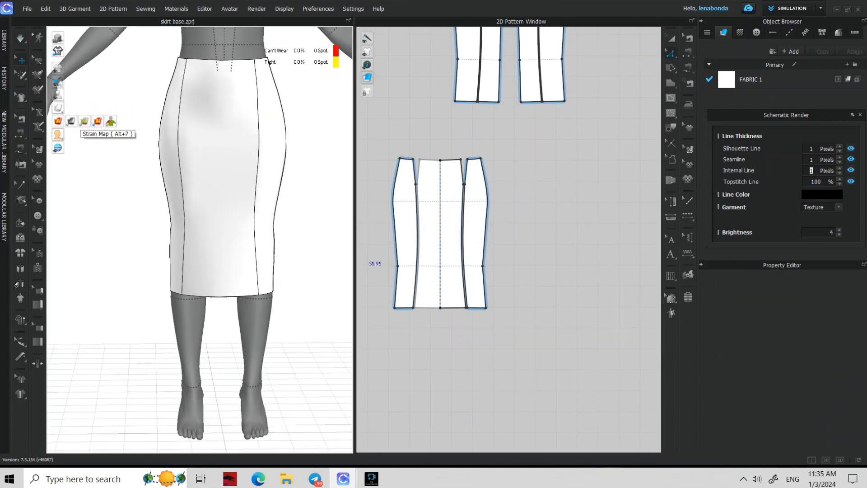
Step: Show the strain map on the garment and spread the back panels apart in the 2D pattern
click(84, 121)
right_drag(231, 227, 357, 217)
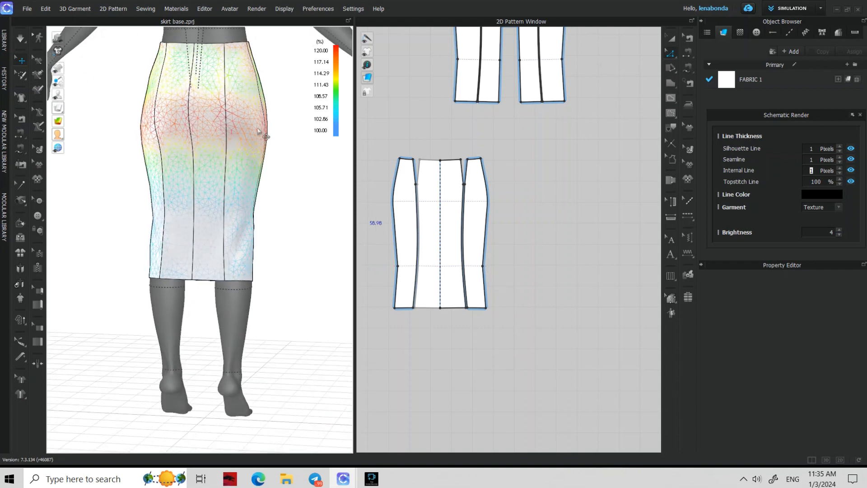
scroll(558, 174, up, 5)
scroll(480, 157, up, 2)
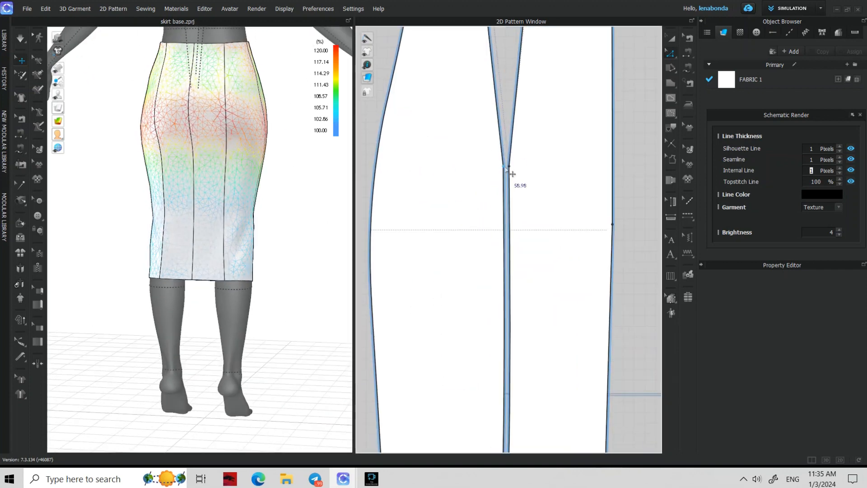
scroll(506, 170, down, 4)
key(a)
drag(462, 255, 453, 255)
drag(526, 215, 534, 214)
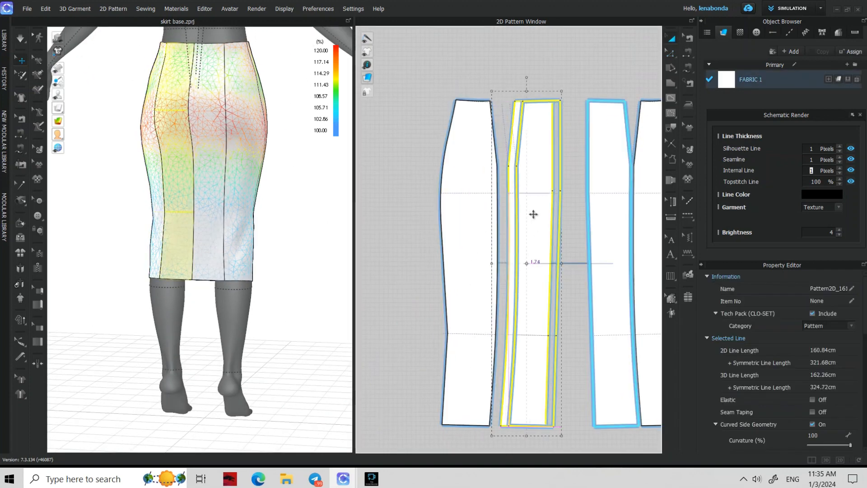
Step: Widen the back panels by moving the dart-tip curve points on the curved seam toward each other, with the garment simulating
click(668, 53)
click(718, 91)
scroll(504, 171, up, 5)
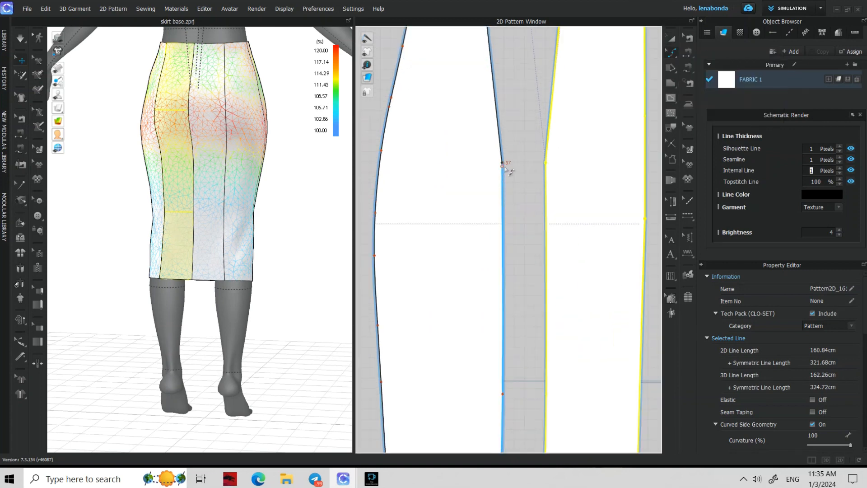
drag(502, 163, 540, 167)
click(546, 163)
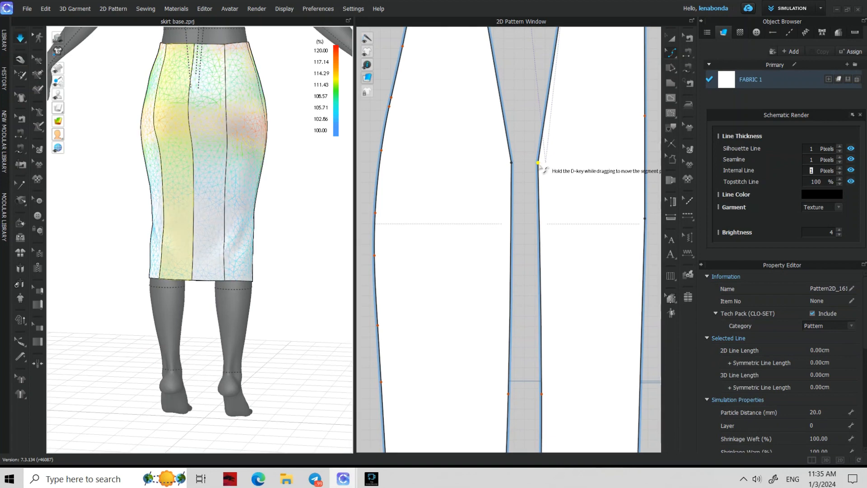
Step: Move the dart-tip points on the front panels' curved seam into the gap to ease the hips, and simulate the fit
right_drag(287, 247, 411, 206)
scroll(521, 230, down, 8)
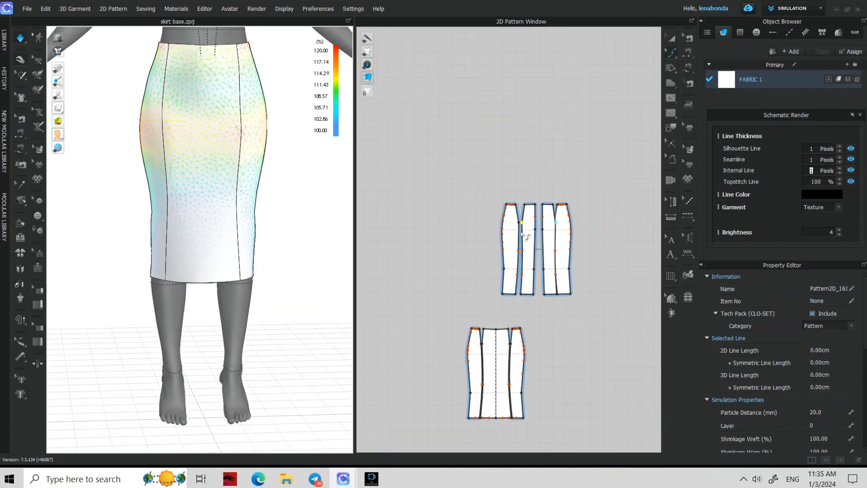
middle_drag(487, 356, 477, 177)
scroll(477, 177, up, 4)
scroll(478, 177, up, 8)
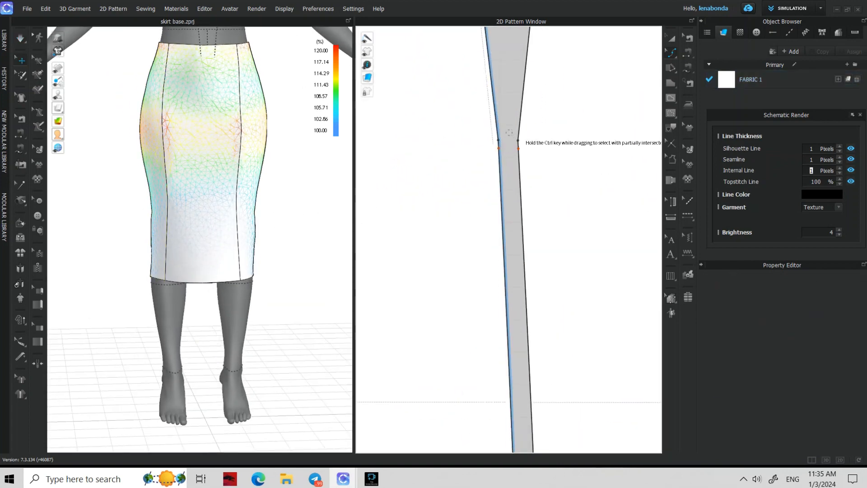
drag(518, 141, 514, 141)
key(space)
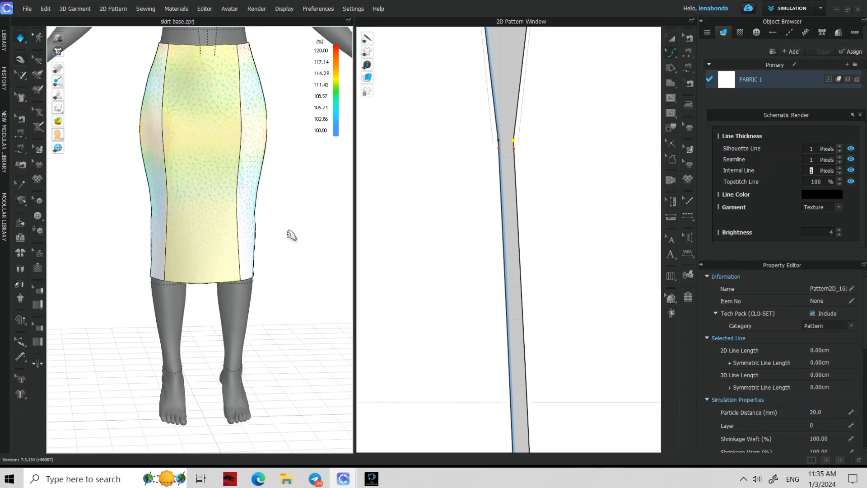
scroll(271, 244, down, 5)
scroll(571, 291, down, 10)
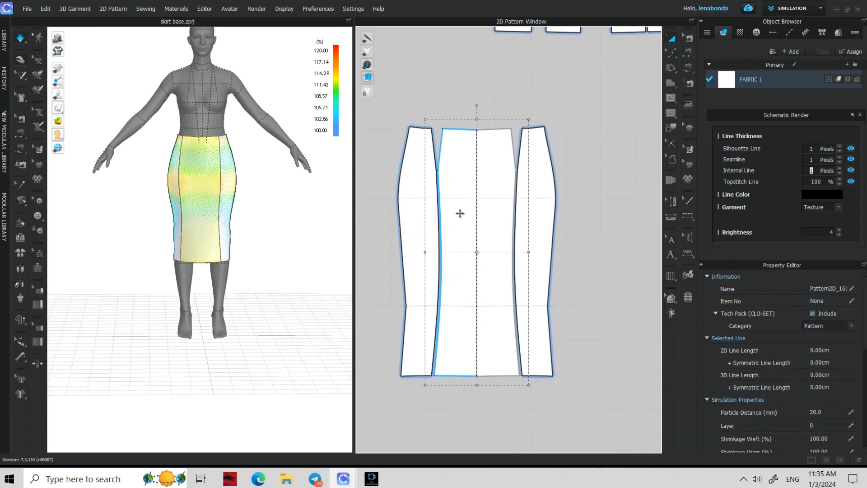
Step: Check the stress map, then return the garment to its plain surface display without strain colours
right_drag(267, 300, 252, 266)
click(68, 120)
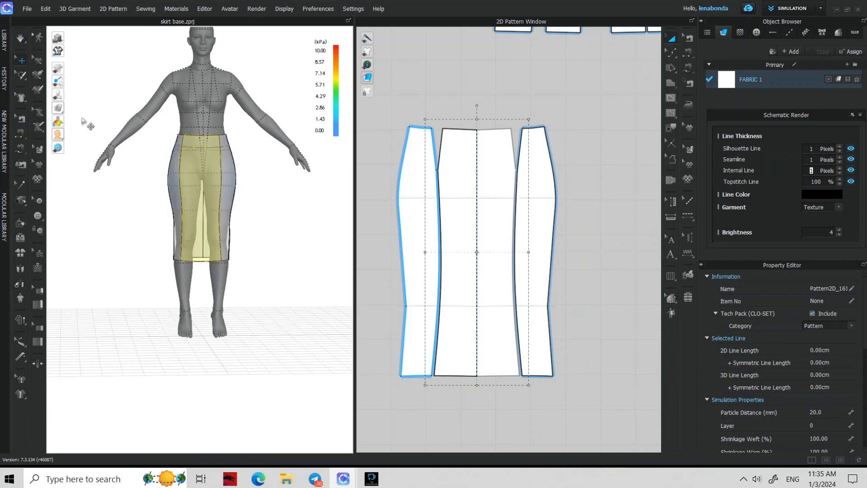
click(70, 122)
click(71, 108)
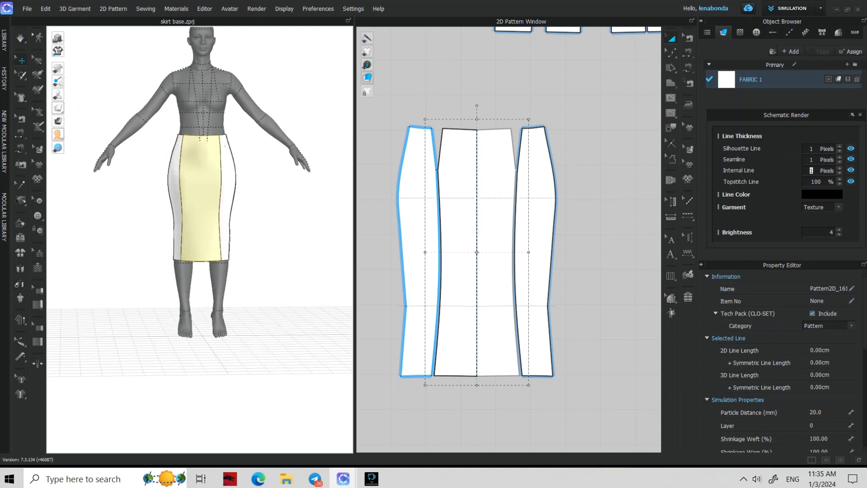
key(2)
scroll(589, 253, down, 3)
middle_drag(591, 233, 577, 334)
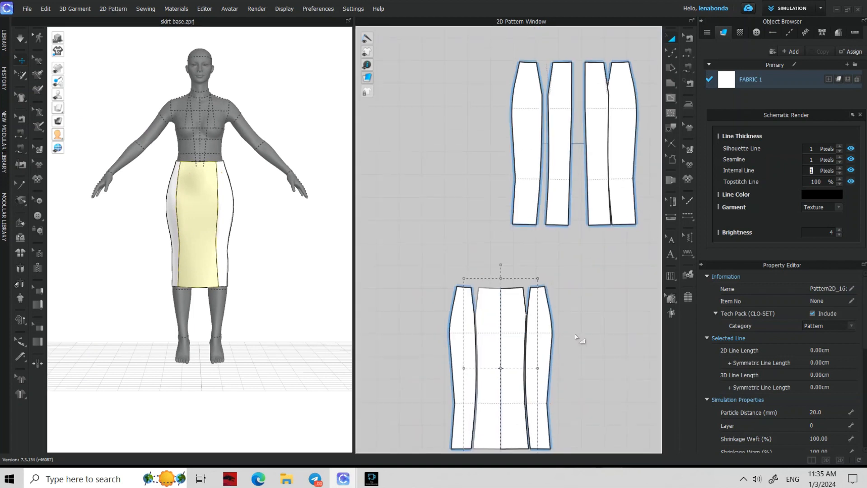
Step: Measure half of the front waistline and create a 16 × 5 cm rectangle above the front panels as a waistband
click(671, 53)
click(708, 52)
scroll(494, 278, up, 5)
click(483, 300)
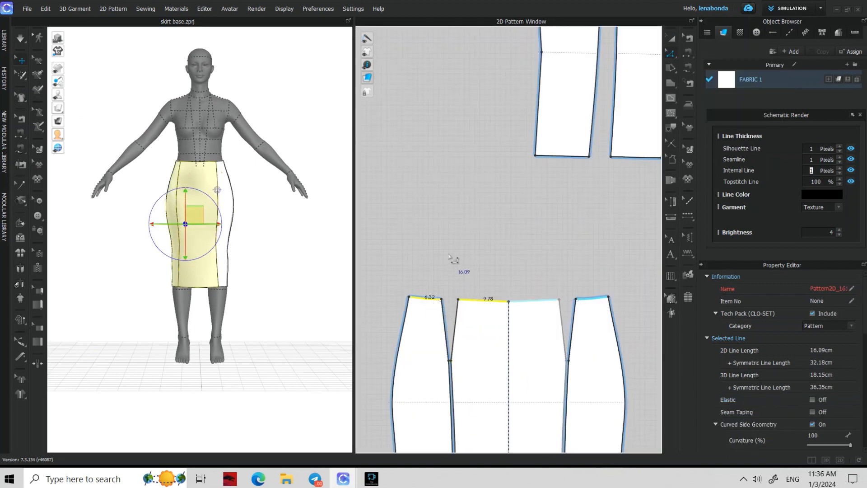
click(677, 99)
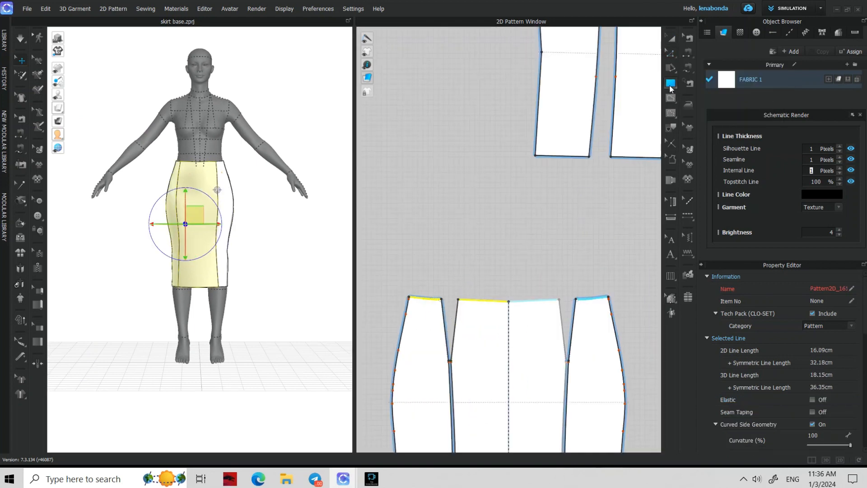
click(420, 210)
text(16.00)
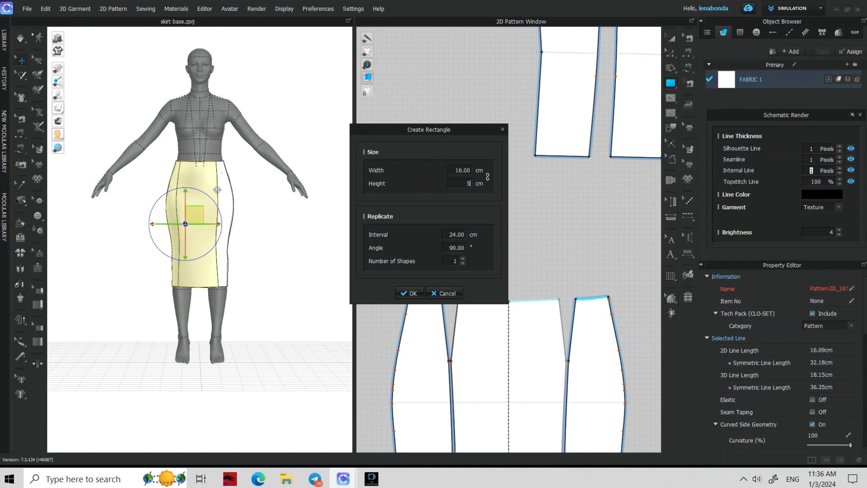
click(411, 294)
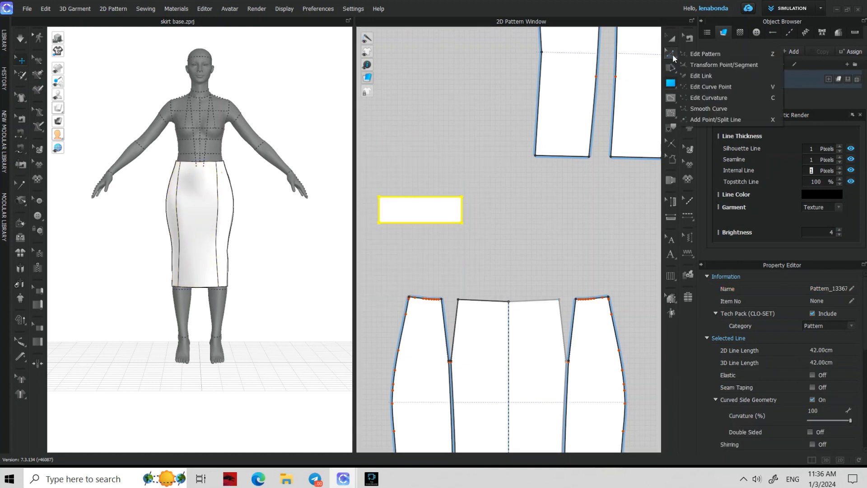
Step: Unfold the front waistband rectangle across its inner short edge with symmetric editing and sewing
click(672, 53)
right_click(462, 208)
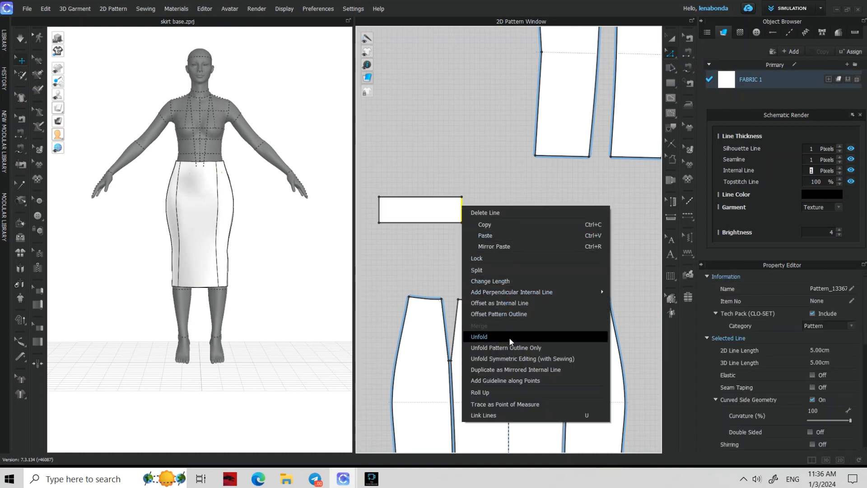
click(513, 359)
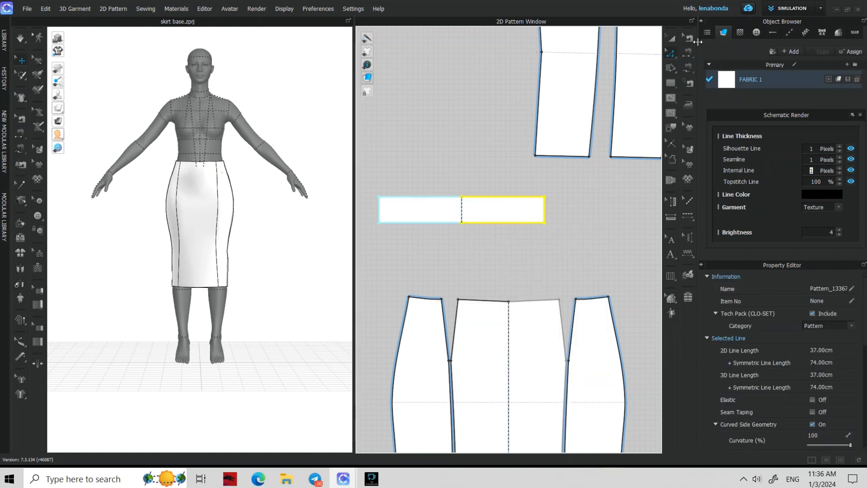
Step: Sew the front waistband's lower edge to the waist edges of the front side and centre panels
click(689, 69)
click(461, 223)
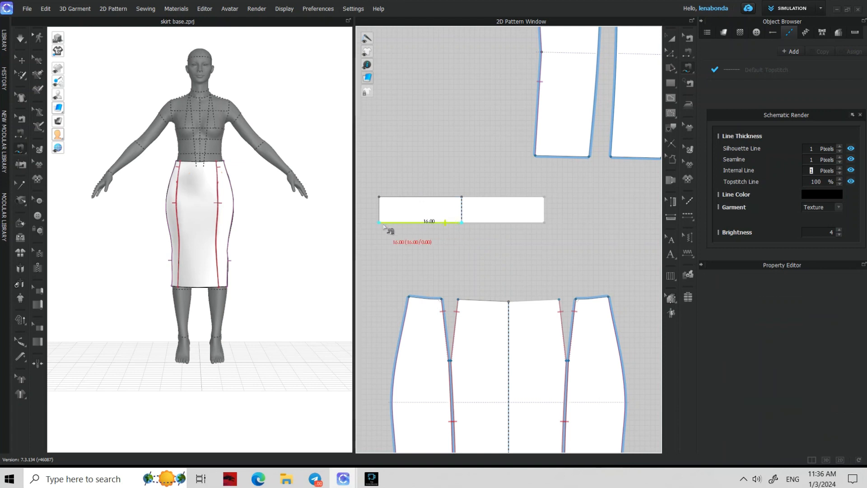
click(409, 297)
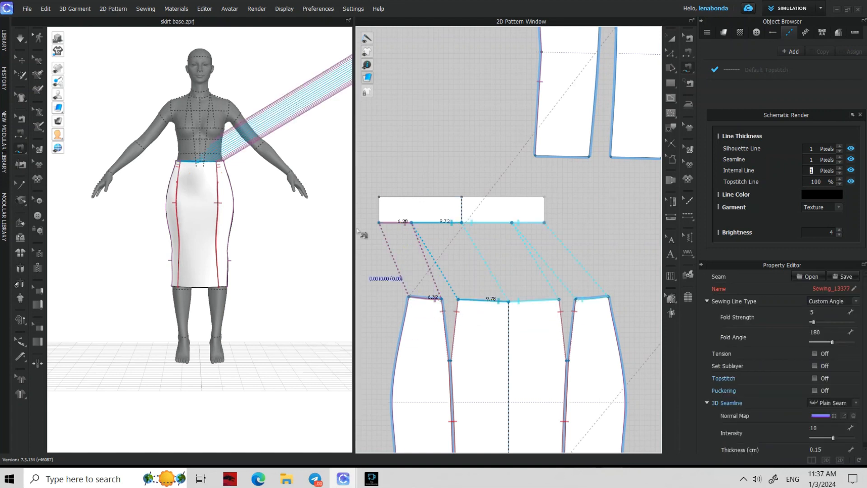
Step: Bring the front waistband from its distant 3D position to the front of the avatar's waist
key(q)
scroll(201, 223, down, 3)
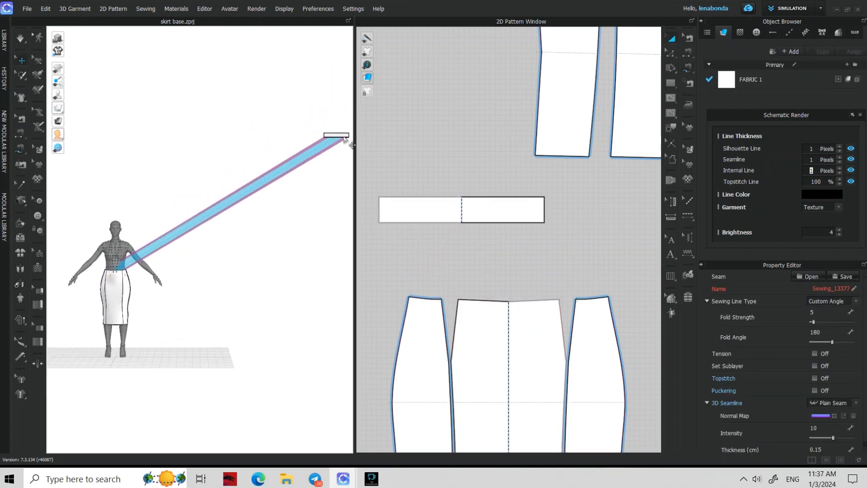
drag(334, 135, 141, 266)
right_drag(241, 307, 118, 300)
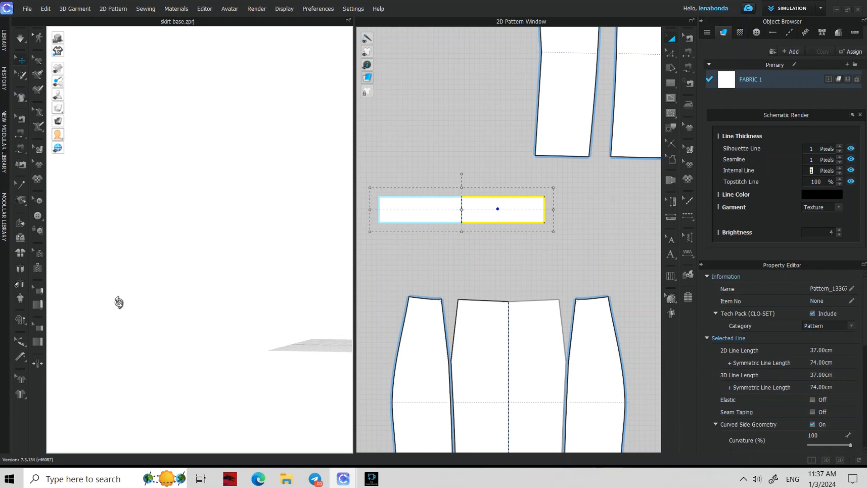
scroll(194, 271, up, 3)
click(315, 269)
scroll(477, 418, down, 3)
scroll(476, 256, up, 3)
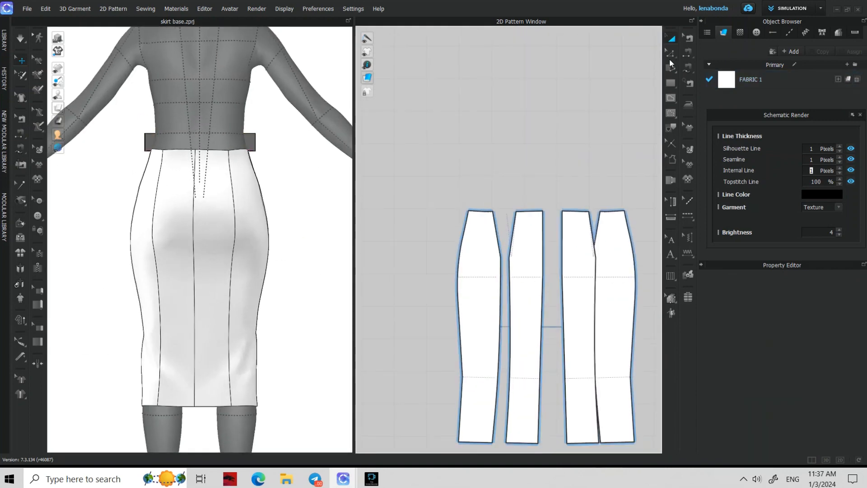
Step: Measure half of the back waistline and create a 15.6 × 5 cm rectangle above the back panels
click(672, 53)
click(478, 212)
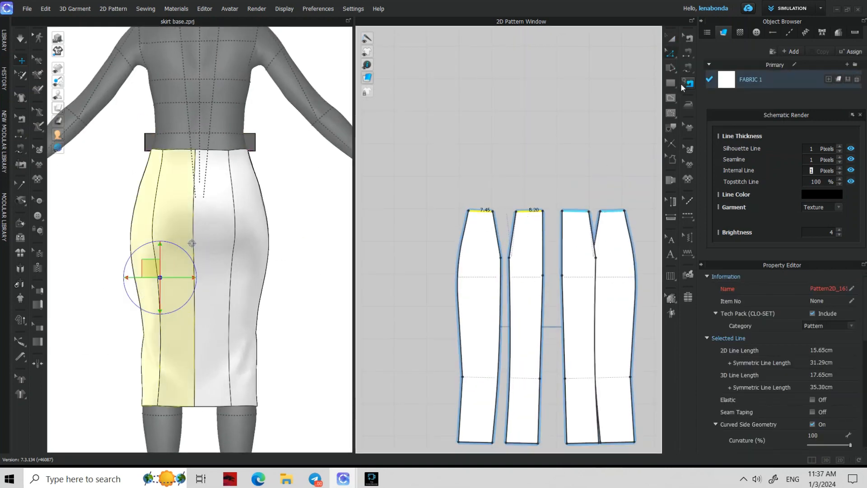
click(671, 83)
click(513, 135)
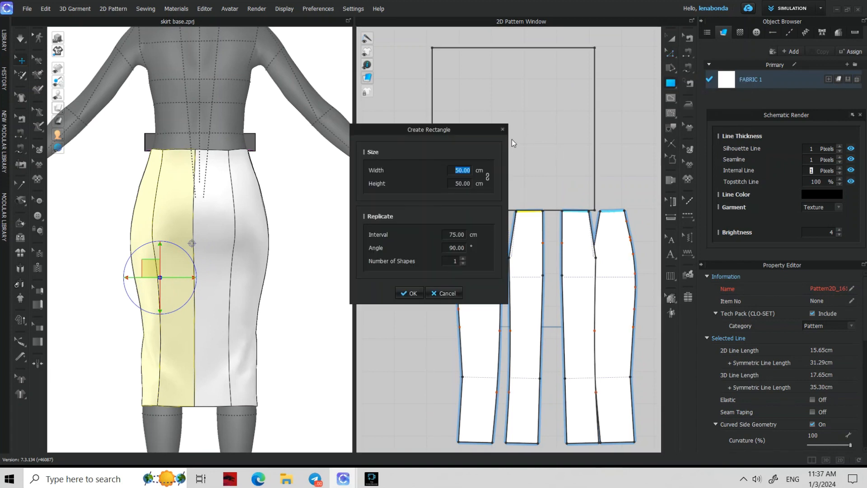
text(15.6)
click(469, 182)
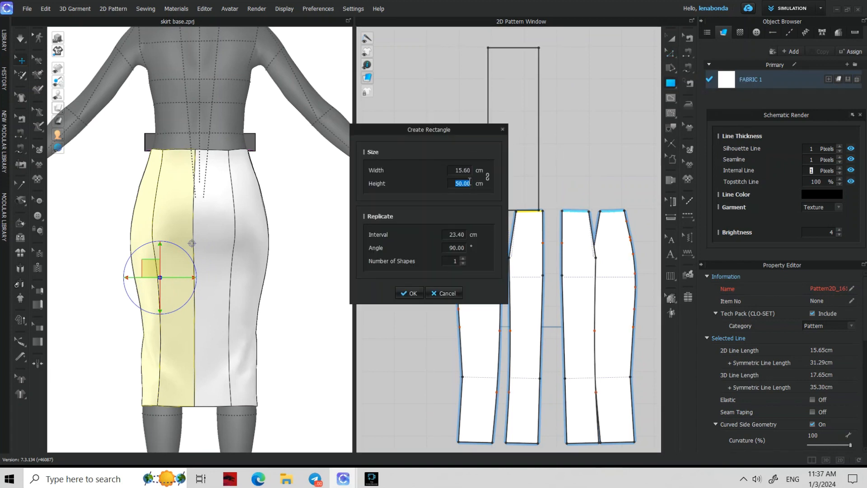
key(Return)
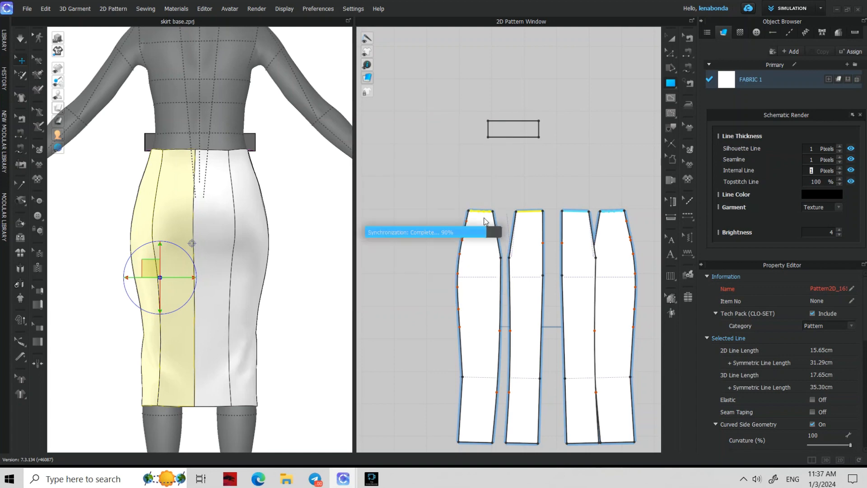
Step: Sew the back waistband's lower edge to the waist edges of the two back panels on one half
shift+click(543, 212)
shift+click(516, 211)
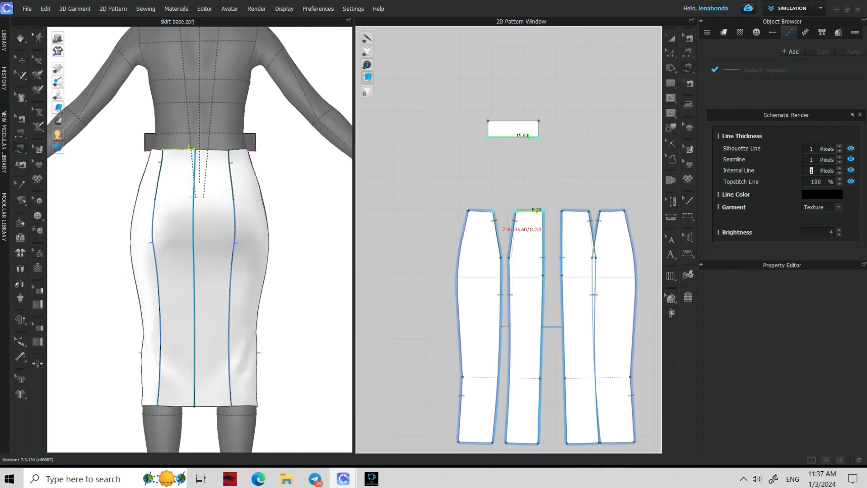
shift+click(493, 211)
shift+click(469, 212)
Step: Clone the back waistband as a symmetric pattern with sewing and place the copy beside it
click(672, 39)
click(516, 128)
right_click(516, 128)
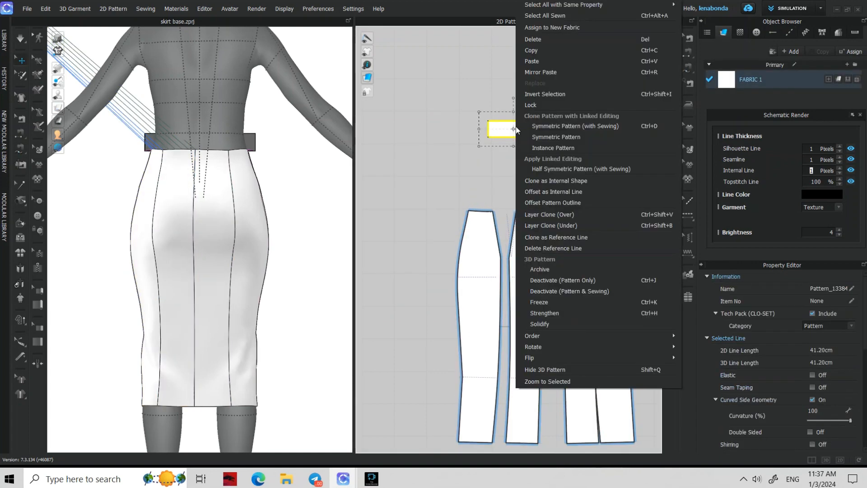
click(553, 148)
click(579, 126)
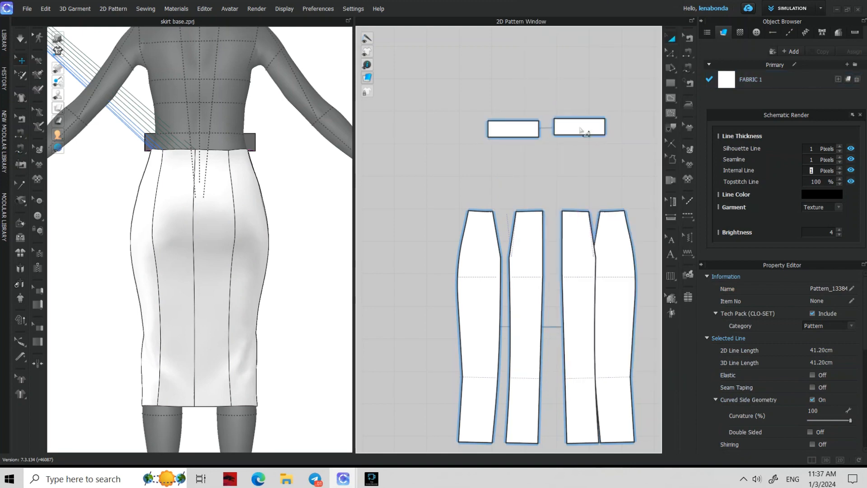
Step: Select both back waistband pieces in 3D and bring them to the skirt with Superimpose (Under)
scroll(272, 171, down, 5)
scroll(200, 156, down, 4)
click(98, 143)
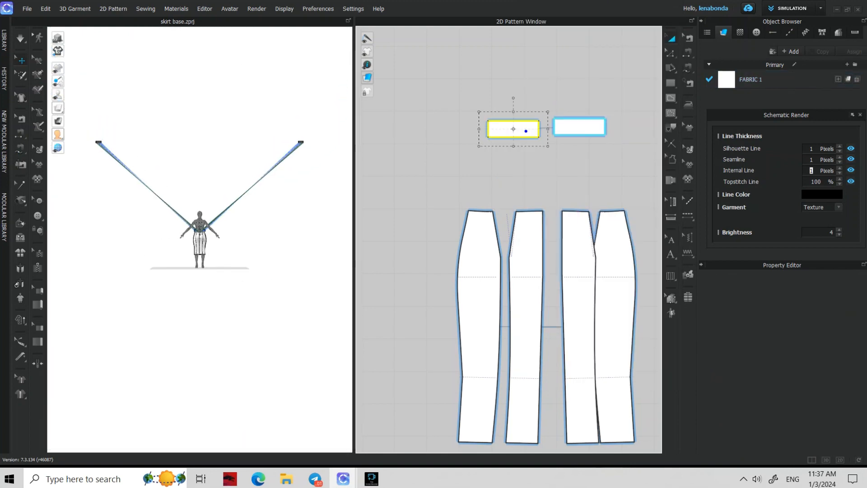
right_click(302, 143)
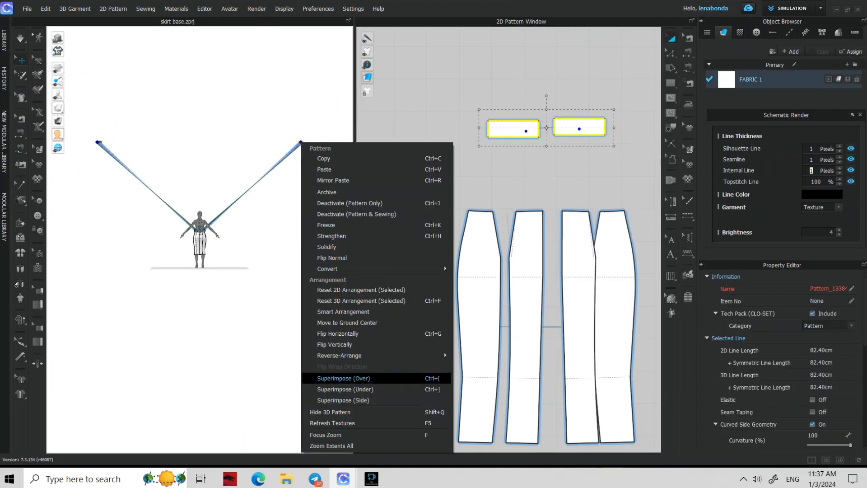
click(344, 389)
Step: Superimpose the front waistband onto the skirt's waist and simulate the garment
scroll(167, 238, up, 6)
scroll(167, 238, down, 5)
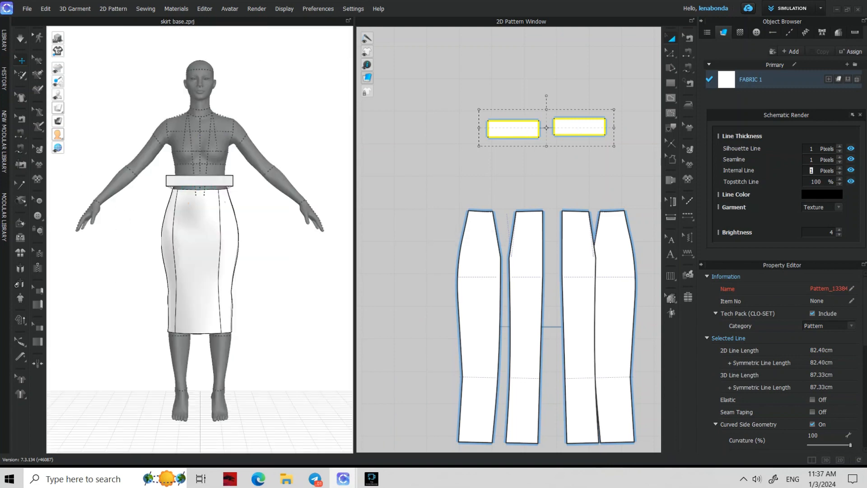
scroll(190, 180, up, 2)
right_click(202, 155)
click(248, 414)
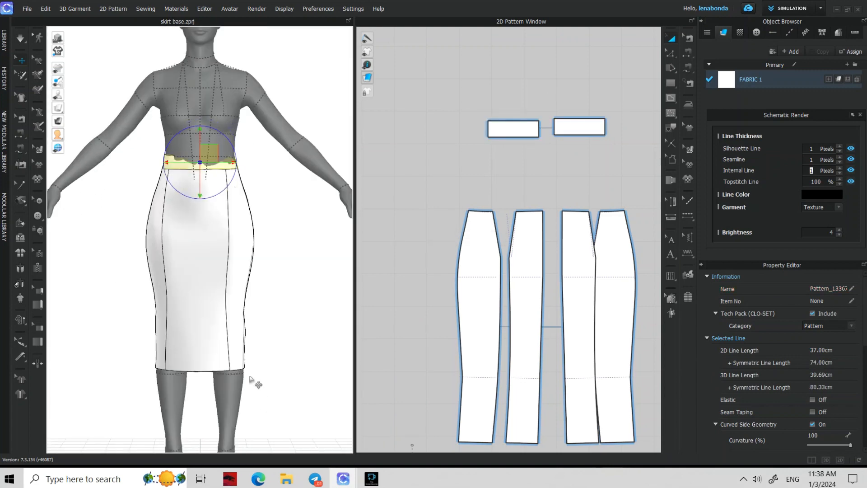
right_drag(314, 335, 264, 327)
middle_drag(286, 184, 244, 266)
scroll(244, 265, up, 5)
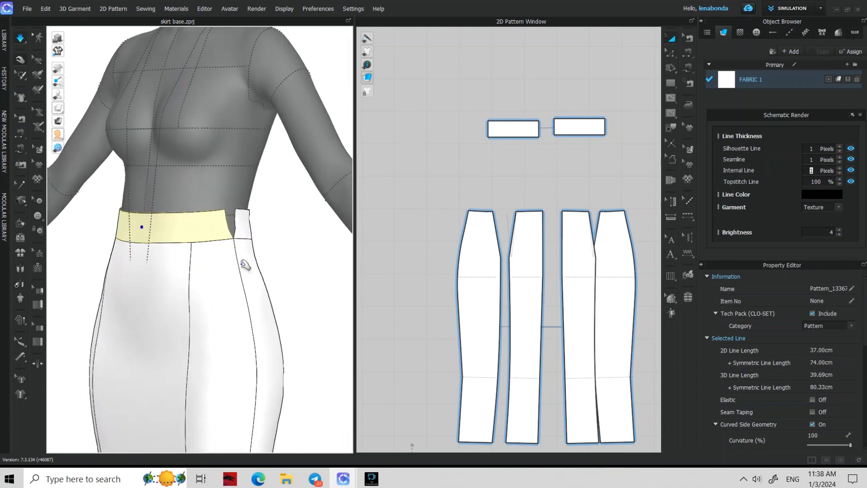
Step: Sew the side edges of the front and back waistbands together and simulate the skirt, checking it from back and front
click(688, 53)
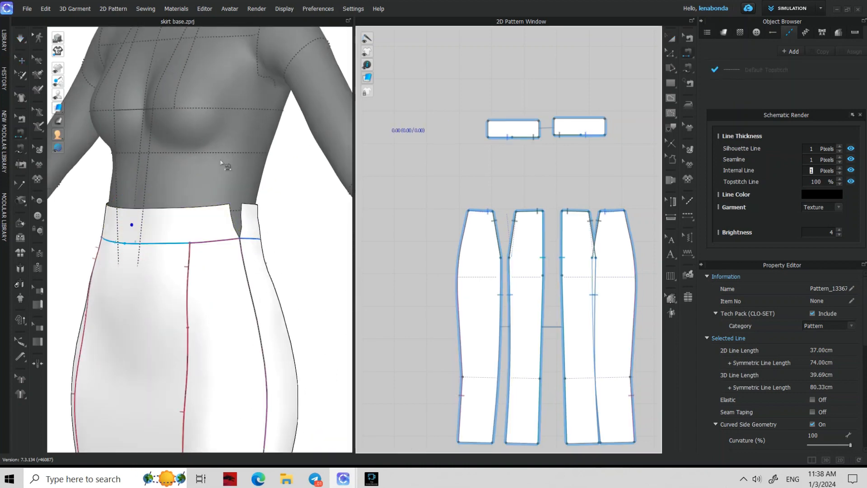
click(234, 222)
click(243, 221)
right_drag(271, 268, 294, 290)
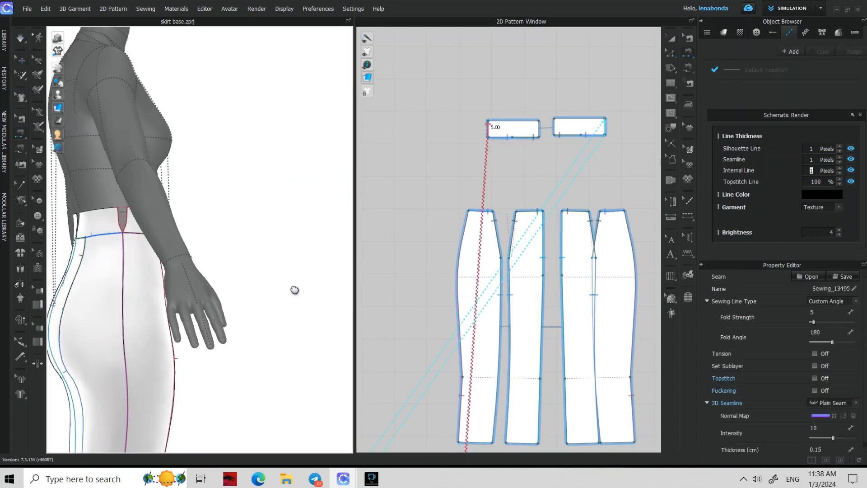
middle_drag(294, 291, 289, 311)
key(space)
right_drag(112, 325, 220, 314)
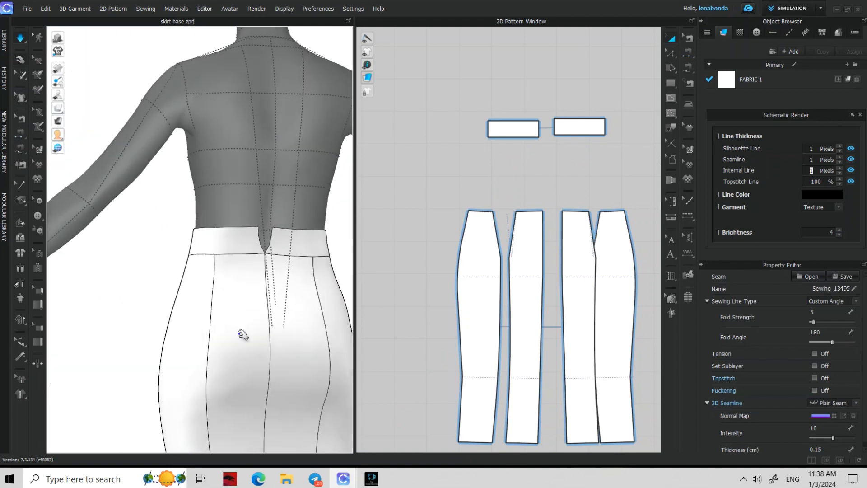
middle_drag(243, 334, 227, 260)
scroll(226, 260, down, 5)
scroll(184, 221, up, 3)
key(2)
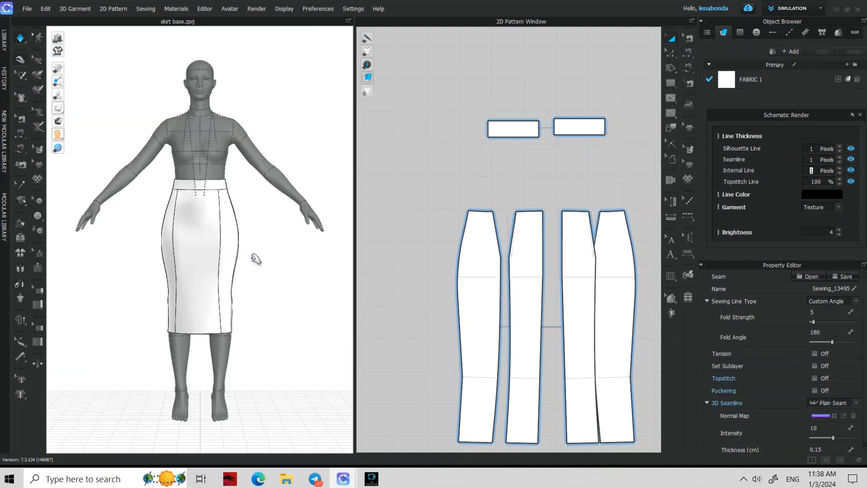
Step: Add a zipper along the centre-back opening, ending the second side at the hem corner of the opposite back panel, and simulate it closed
click(37, 62)
scroll(66, 83, up, 3)
click(20, 61)
right_drag(326, 298, 98, 297)
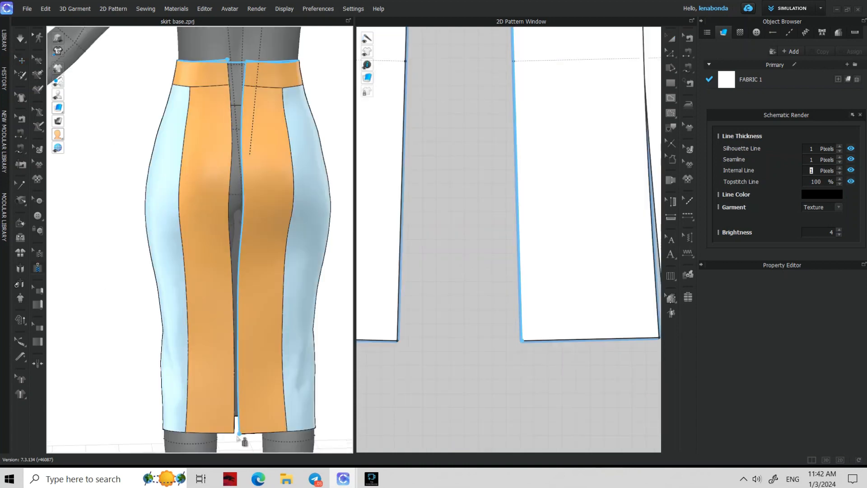
middle_drag(244, 421, 239, 234)
scroll(238, 240, up, 6)
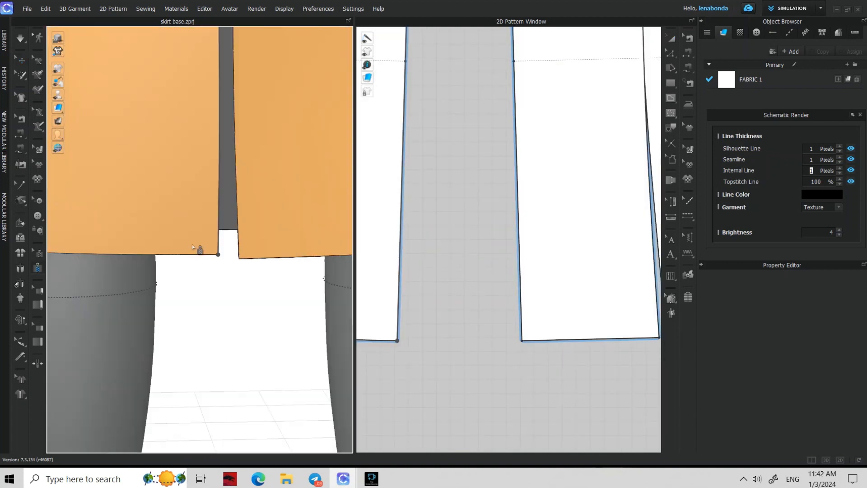
double_click(238, 258)
key(space)
Step: Adjust the specification of the centre-back zipper, entering a value of 4
scroll(310, 223, down, 5)
middle_drag(287, 104, 270, 237)
scroll(215, 170, up, 5)
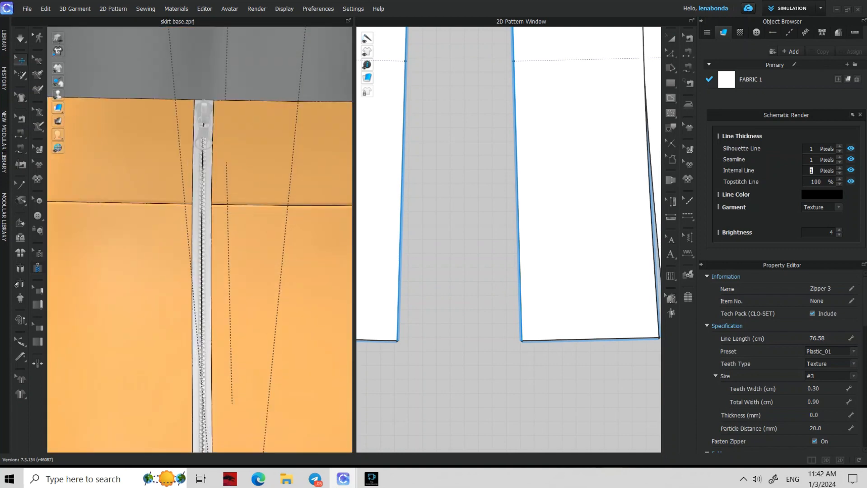
click(824, 402)
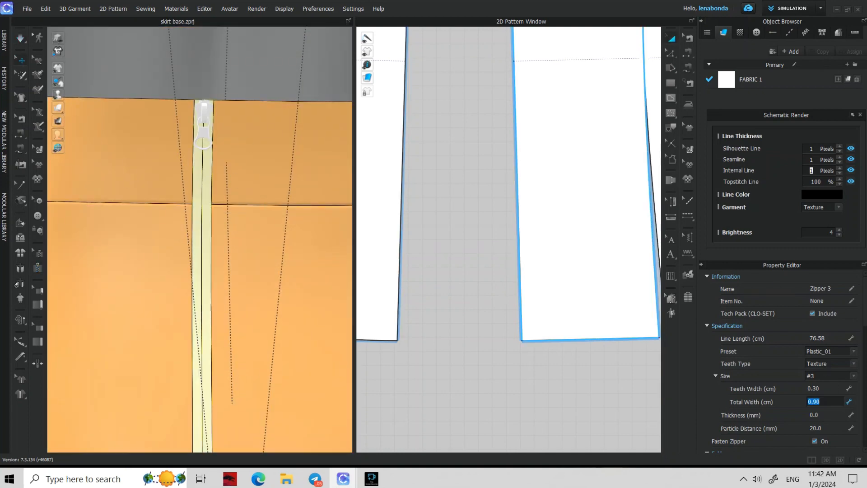
scroll(830, 378, down, 2)
click(830, 373)
text(4)
Step: Replace the zipper slider's puller with the first shape in the last row of puller designs and review the simulated skirt
click(210, 116)
click(853, 341)
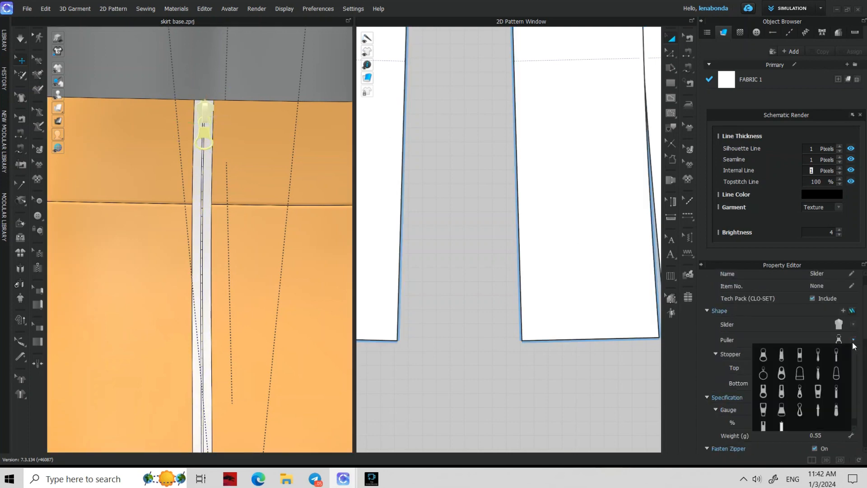
click(764, 428)
scroll(215, 300, down, 5)
click(852, 383)
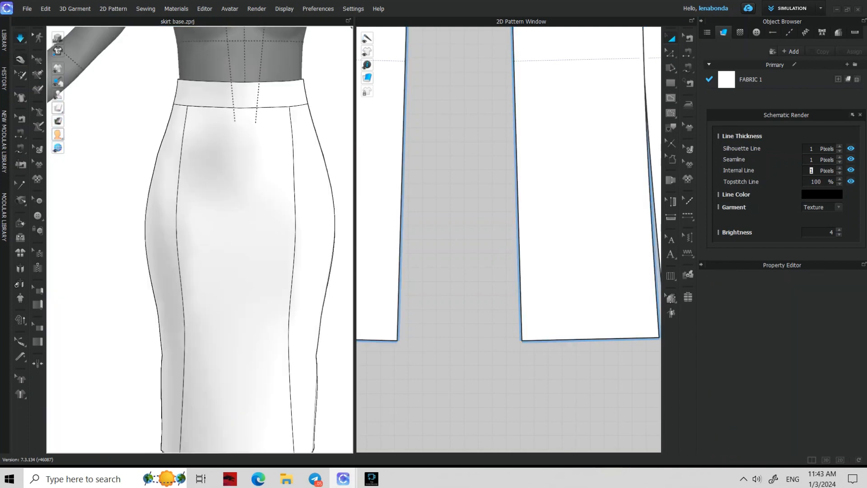
scroll(194, 203, down, 5)
right_drag(267, 302, 277, 319)
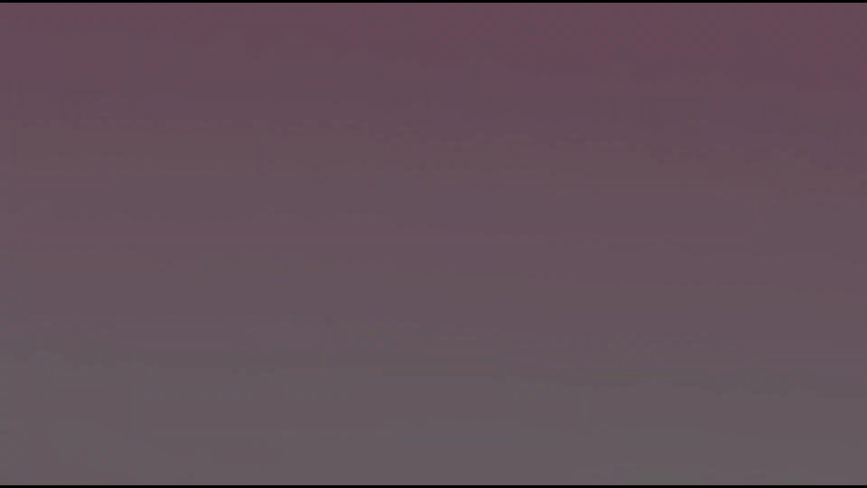